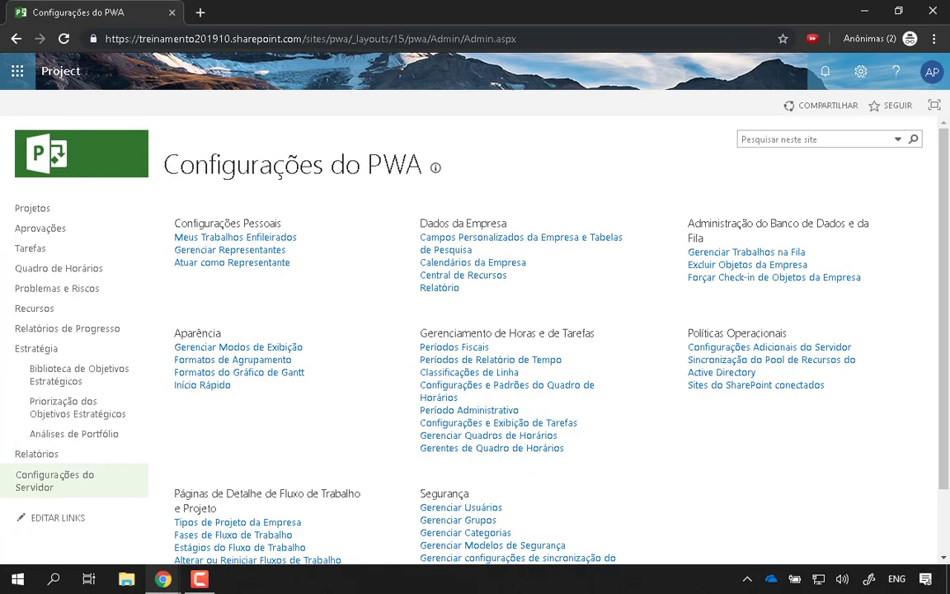
Step: Open the Período Administrativo settings and examine the work type, approval and always-display options of the existing categories
click(488, 412)
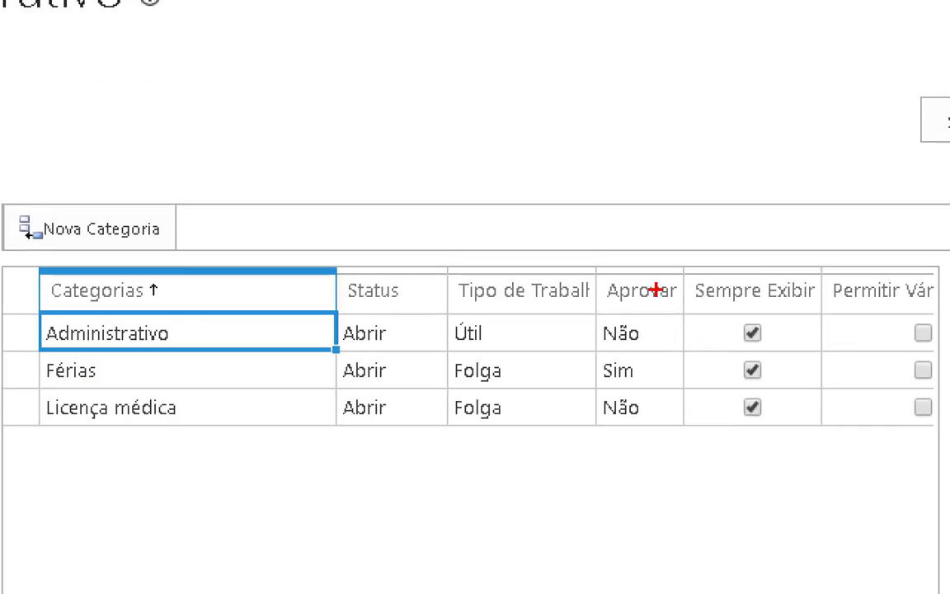
mouse_move(620, 315)
mouse_down()
mouse_move(669, 333)
mouse_move(597, 306)
mouse_up()
mouse_move(587, 383)
mouse_down()
mouse_move(662, 379)
mouse_move(644, 377)
mouse_up()
drag(610, 411, 660, 415)
mouse_move(475, 304)
mouse_down()
mouse_move(429, 334)
mouse_move(505, 317)
mouse_move(474, 305)
mouse_up()
drag(200, 344, 464, 341)
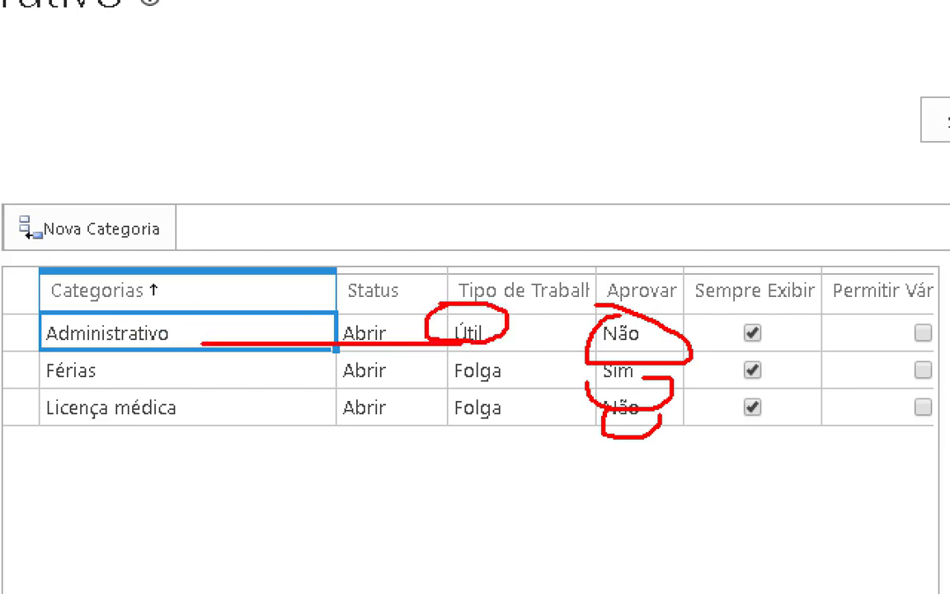
drag(142, 372, 478, 382)
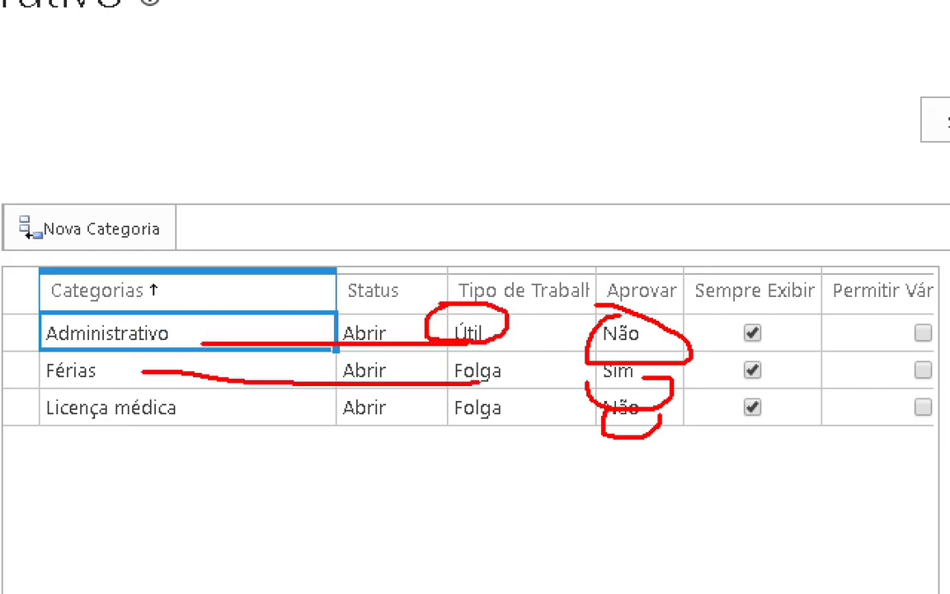
drag(190, 420, 511, 420)
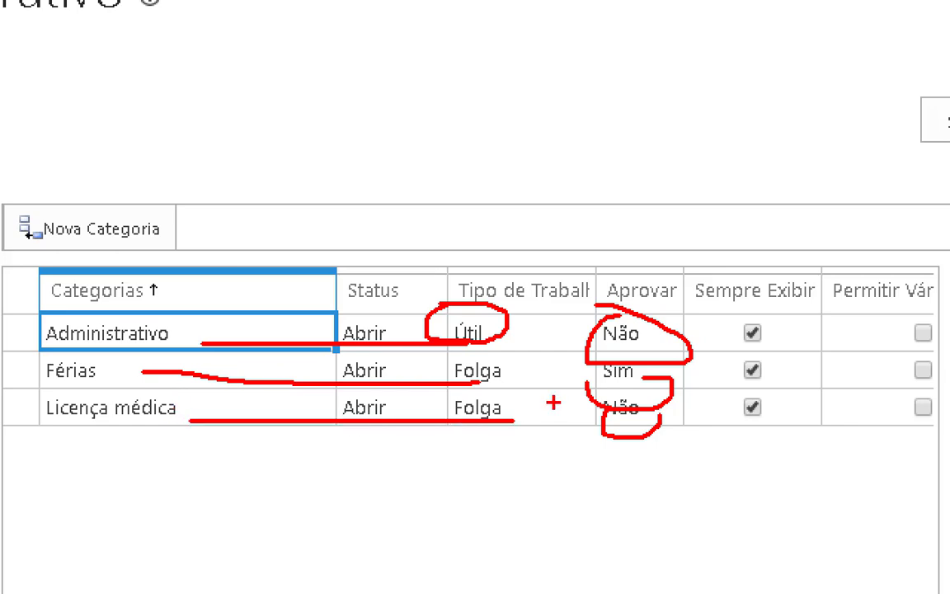
mouse_move(670, 360)
mouse_down()
mouse_move(536, 388)
mouse_move(601, 396)
mouse_up()
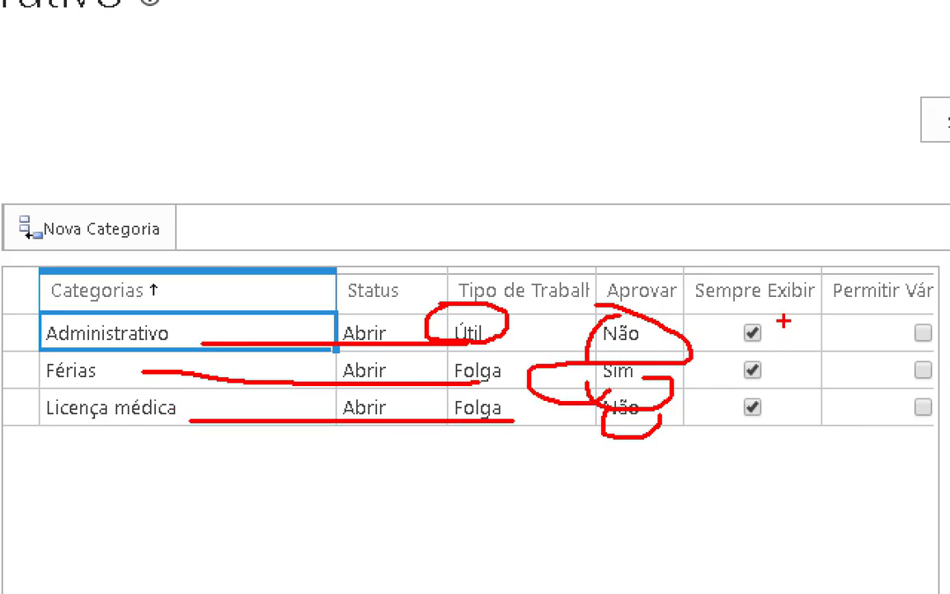
drag(743, 303, 675, 419)
drag(610, 363, 701, 263)
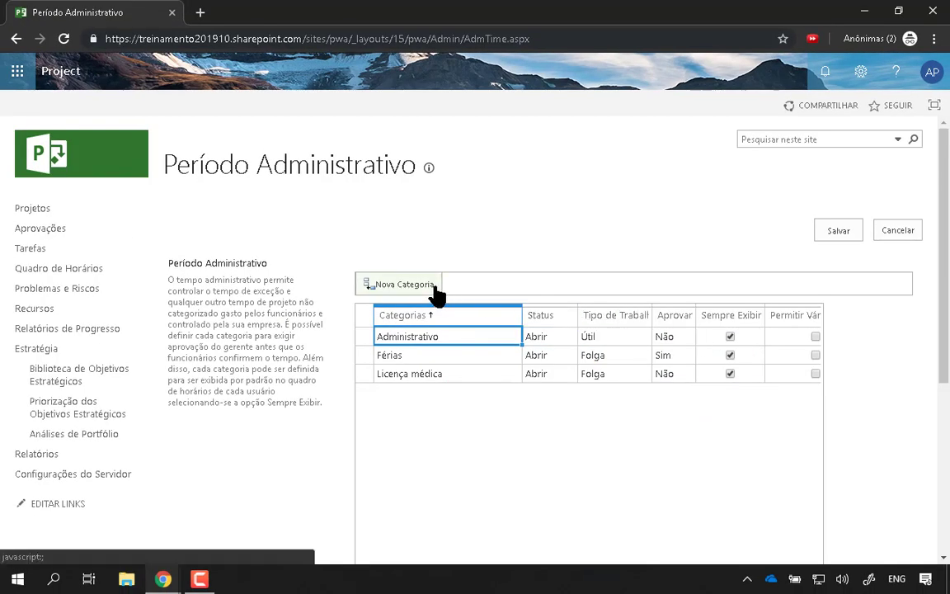
Step: Add a new administrative time category named Suporte
click(413, 284)
click(487, 391)
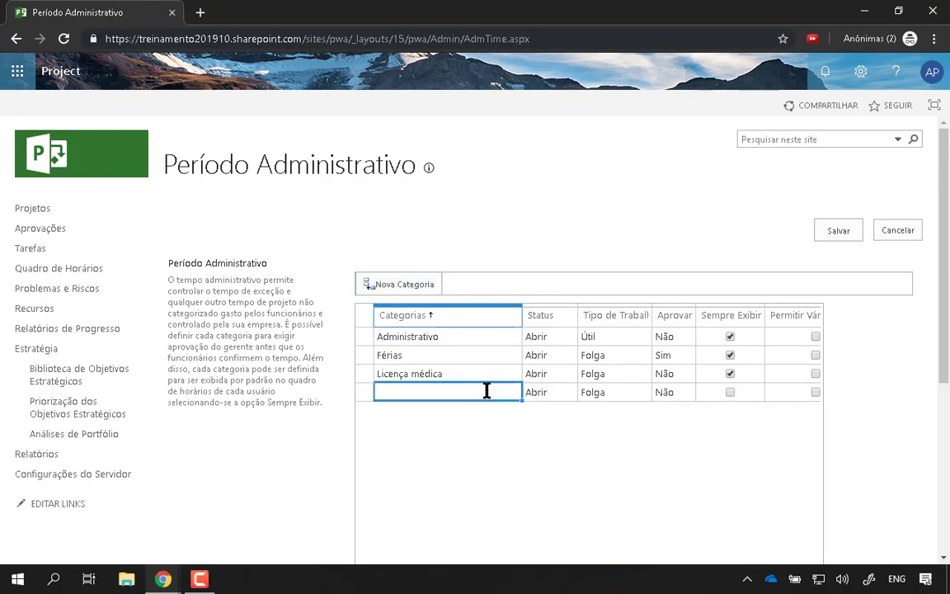
text(Suporte)
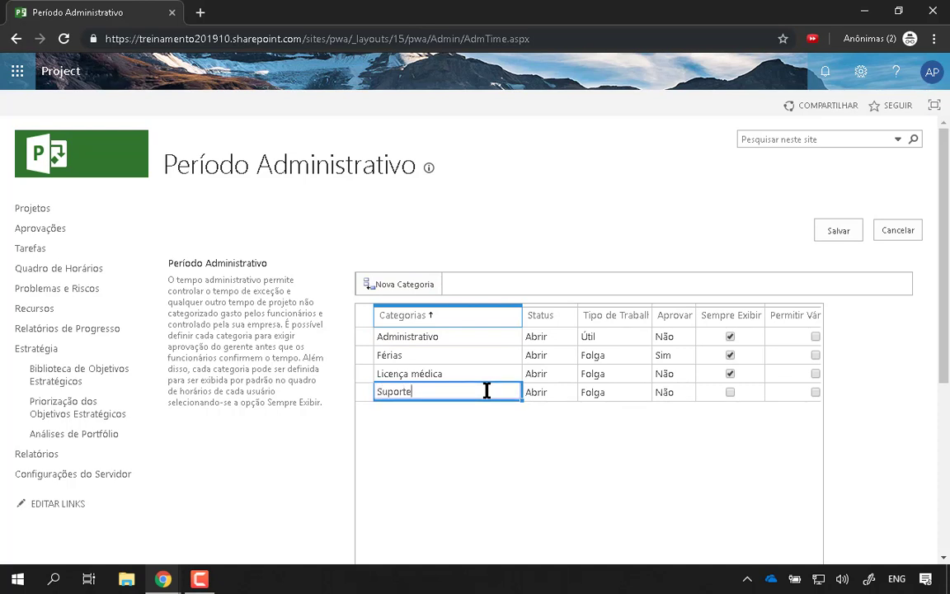
click(731, 395)
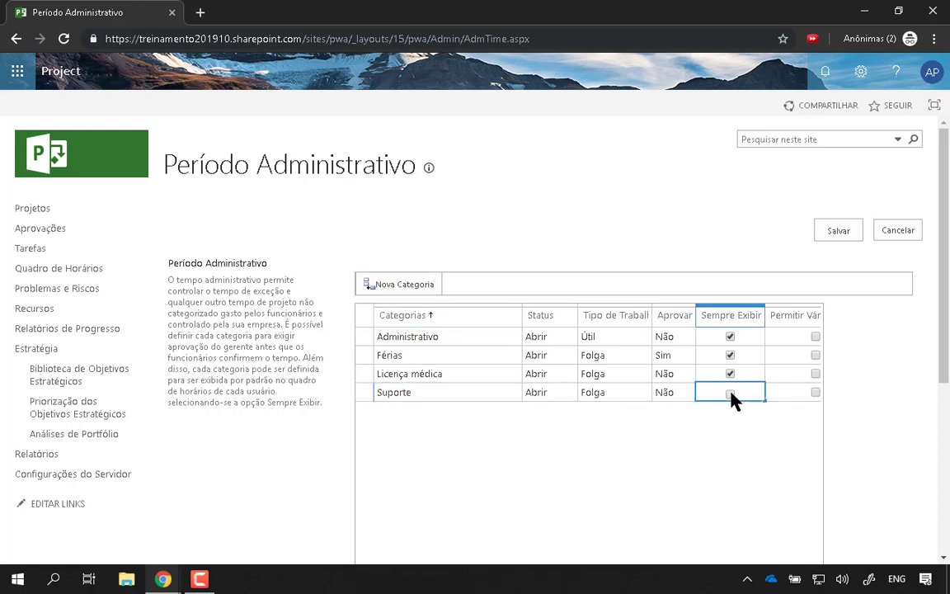
Step: Add another administrative time category named Visitas ao Cliente
click(389, 284)
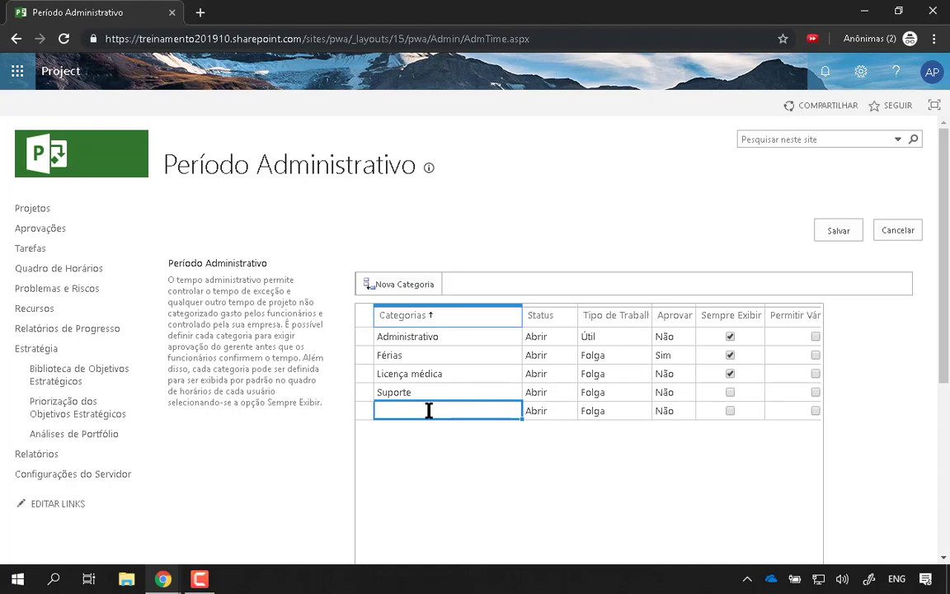
text(Visitas a)
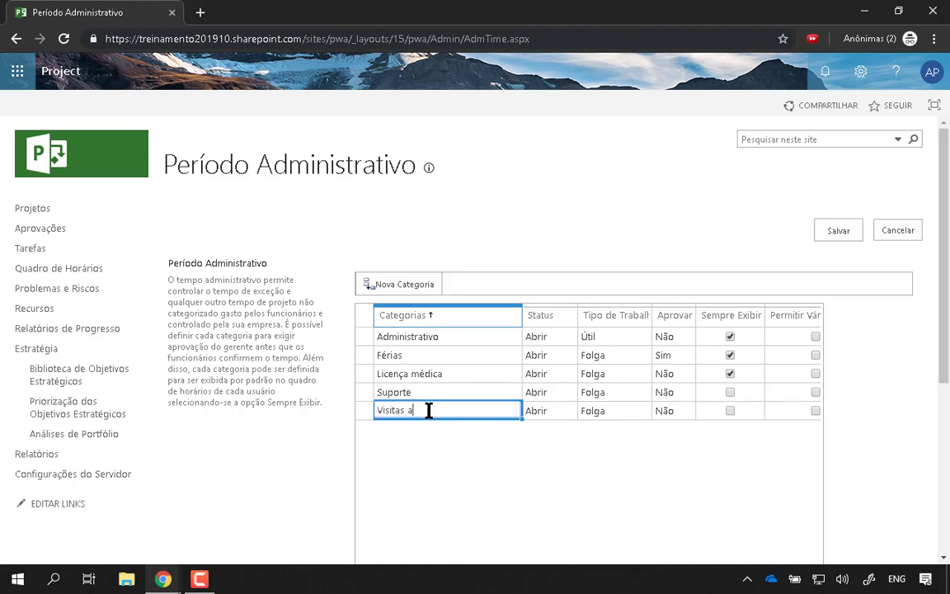
text(o Cliente)
key(Return)
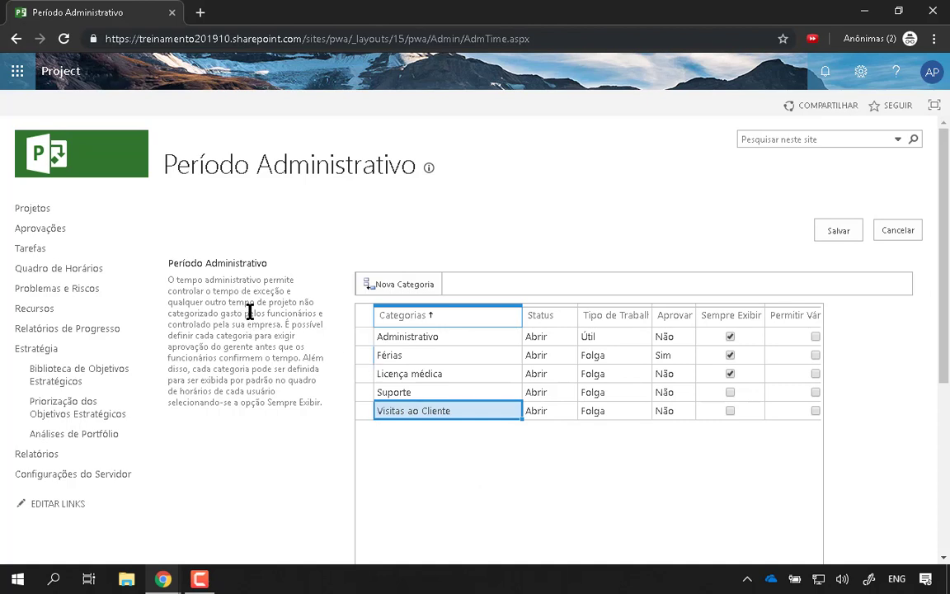
Step: Set the work type of both the Visitas ao Cliente and Suporte categories to Útil
drag(236, 293, 280, 357)
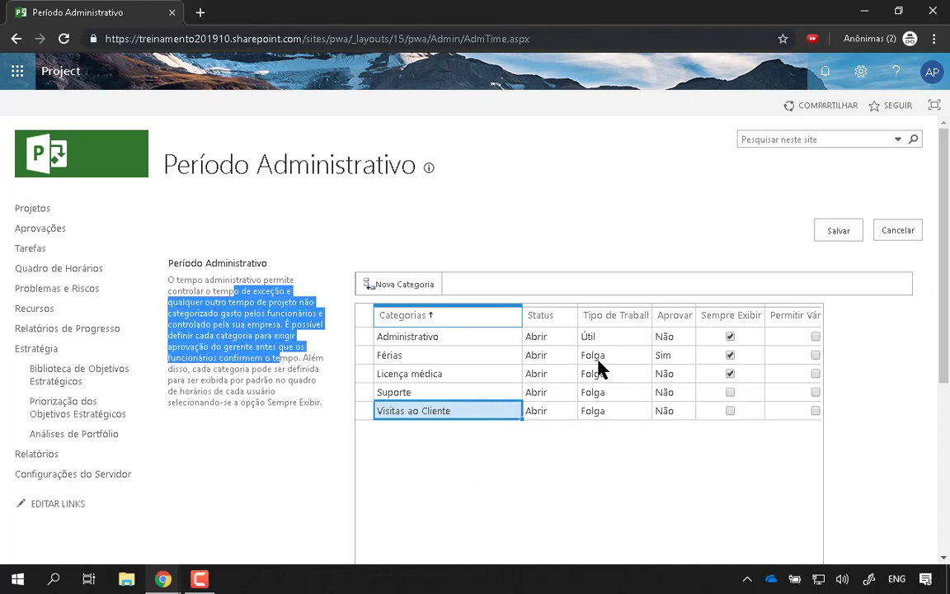
click(616, 413)
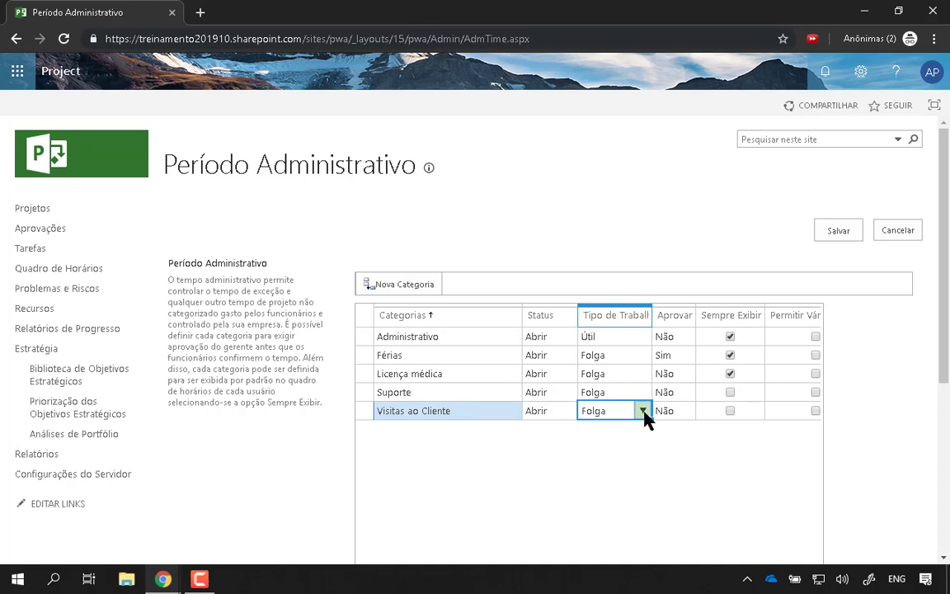
click(643, 411)
click(621, 448)
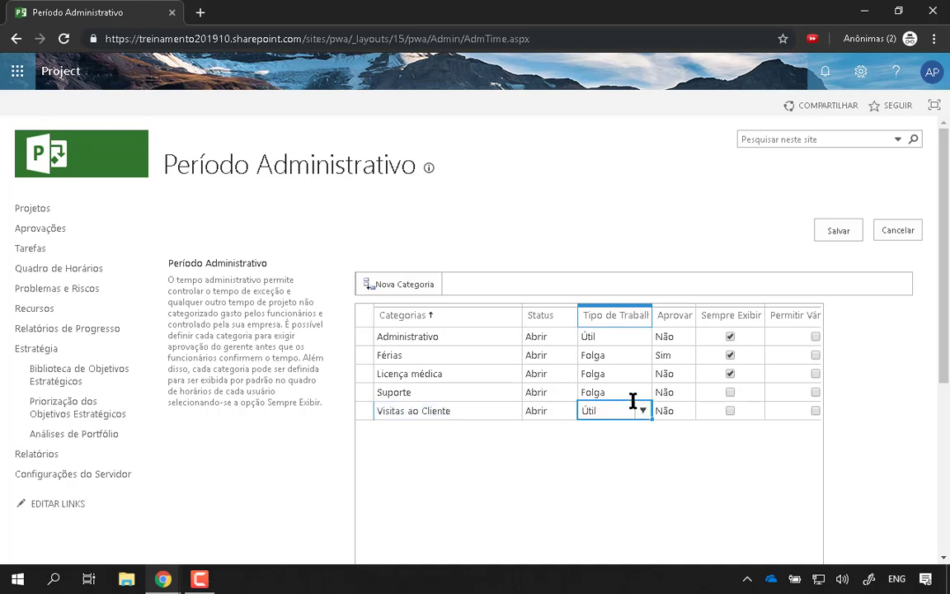
click(637, 393)
click(644, 393)
click(620, 430)
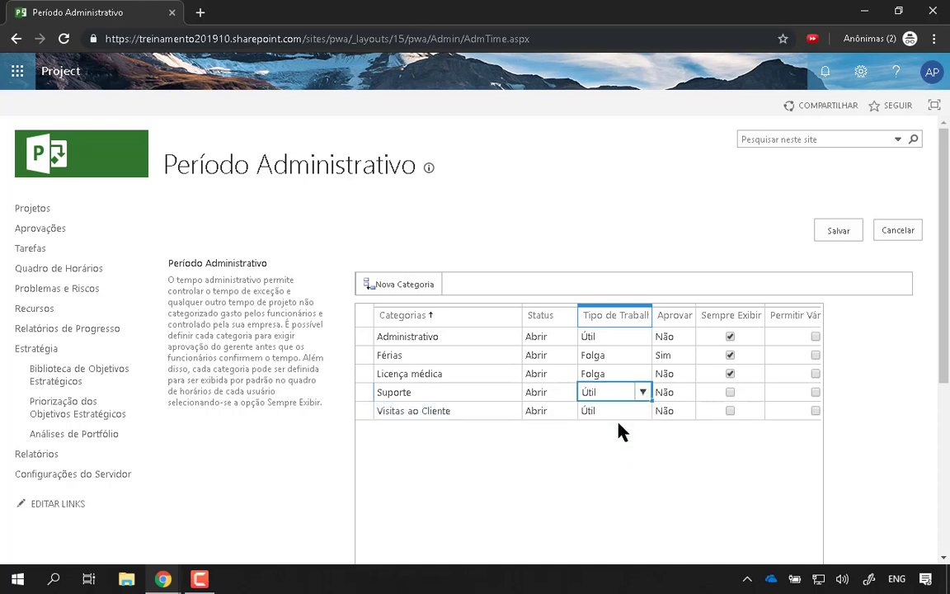
Step: Check the approval choices available for the Suporte category without changing the setting
click(668, 392)
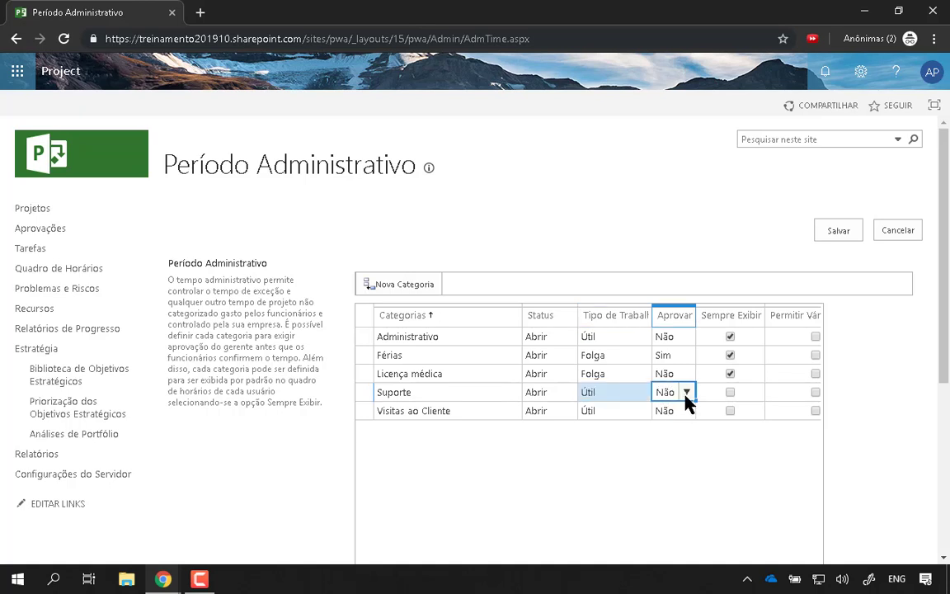
click(688, 392)
click(738, 451)
click(449, 394)
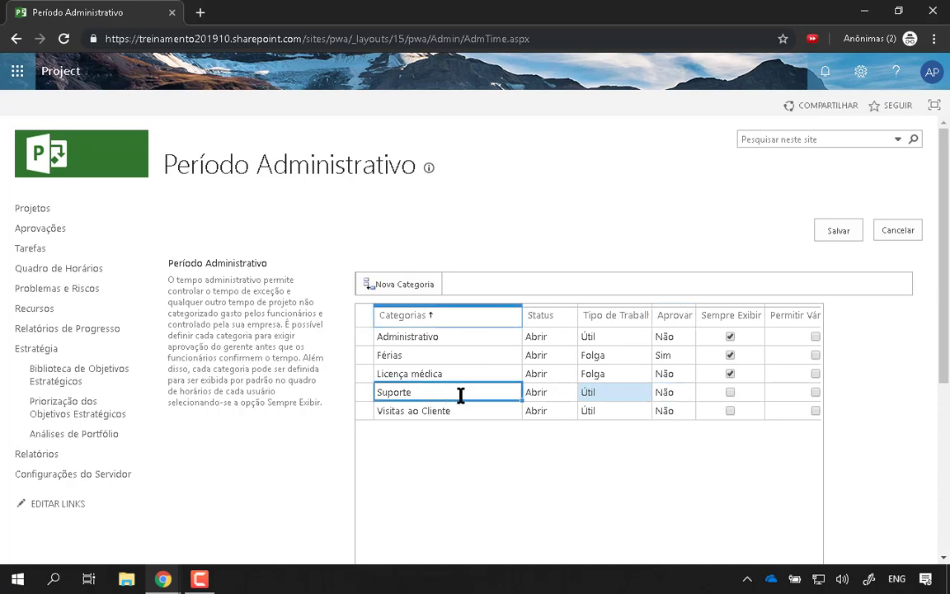
click(475, 409)
click(484, 389)
click(483, 407)
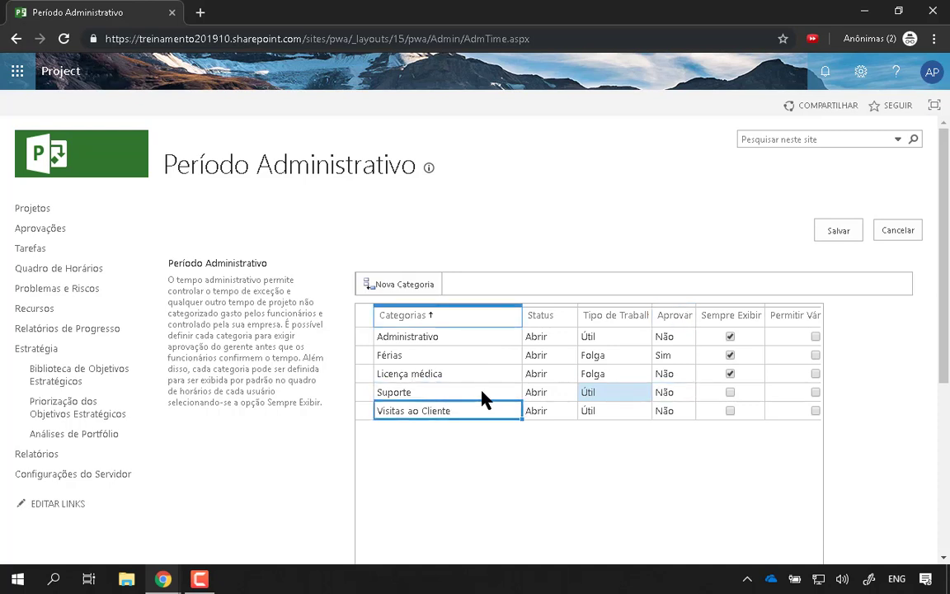
click(484, 391)
click(480, 407)
Step: Save the administrative categories, then open the Quadro de Horários and reload it to check its rows
click(843, 238)
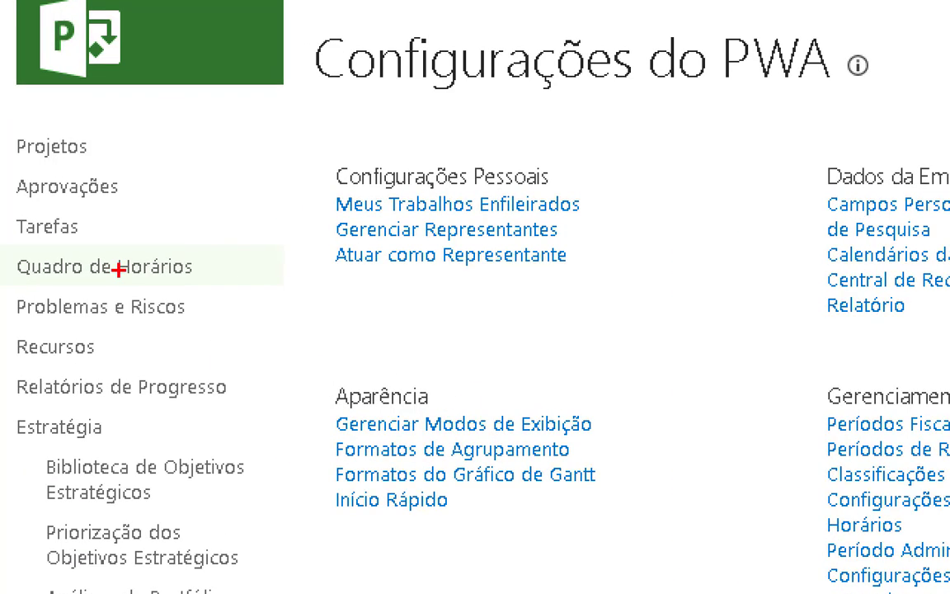
mouse_move(38, 261)
mouse_down()
mouse_move(30, 267)
mouse_move(135, 262)
mouse_up()
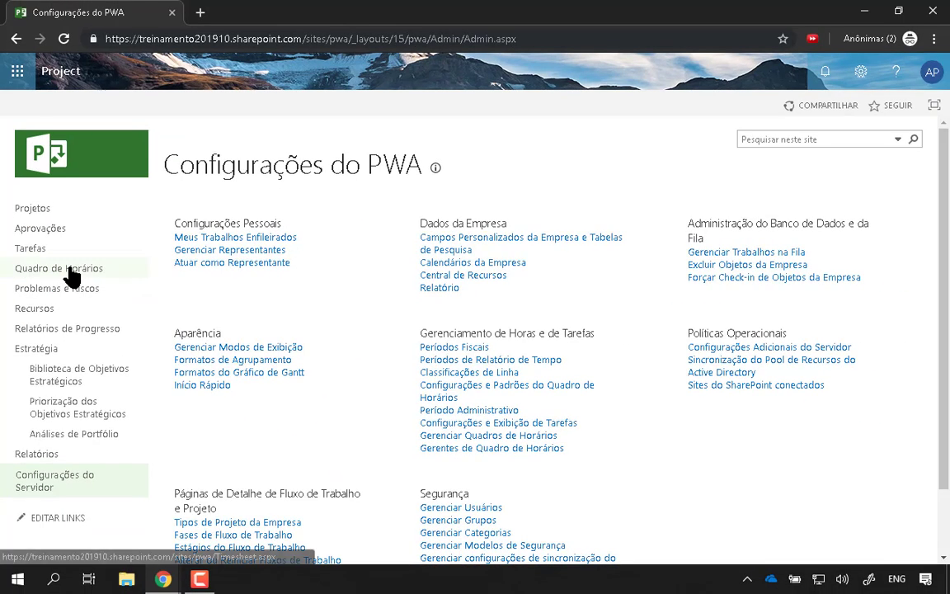
click(70, 271)
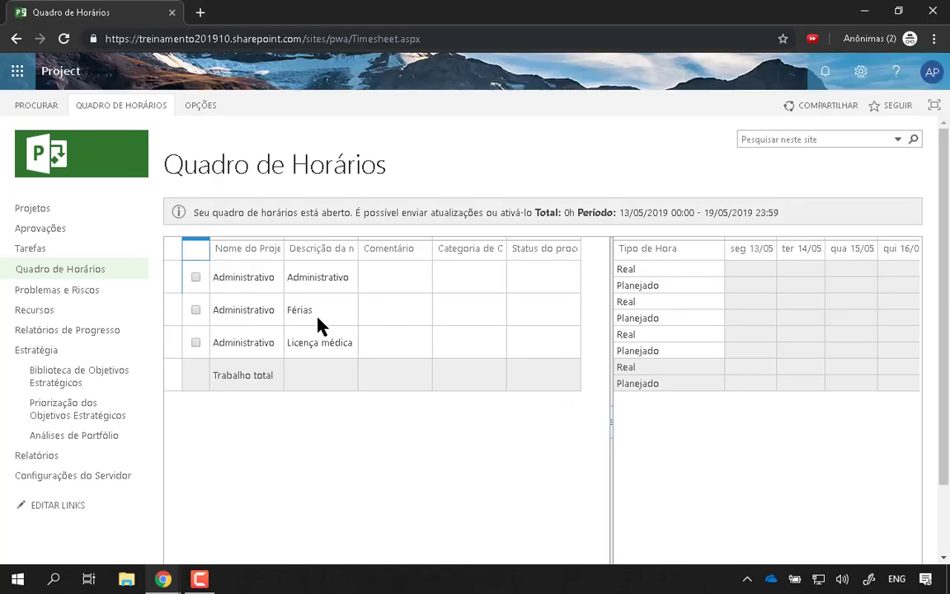
click(75, 270)
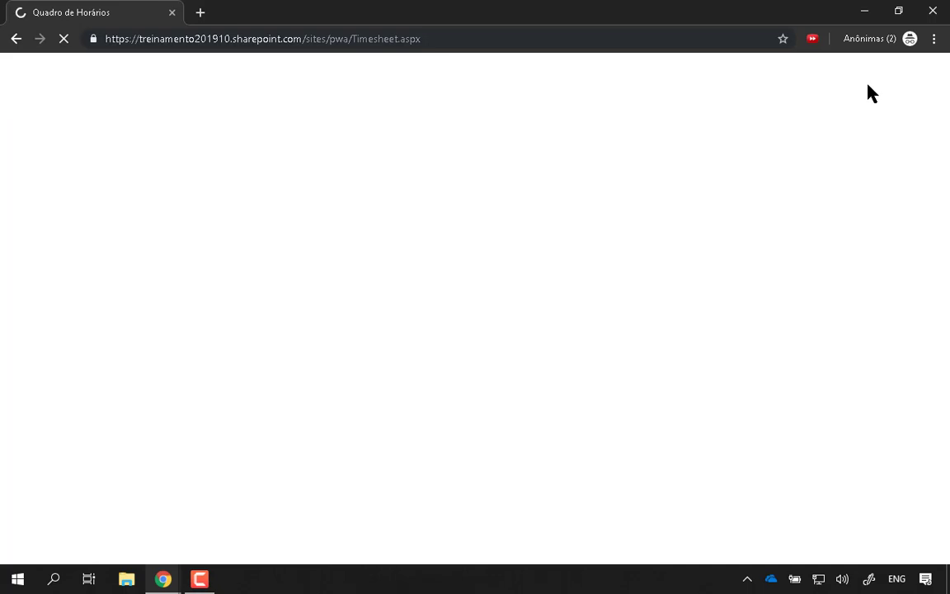
Step: Return to the PWA settings and reopen the Período Administrativo page
click(862, 74)
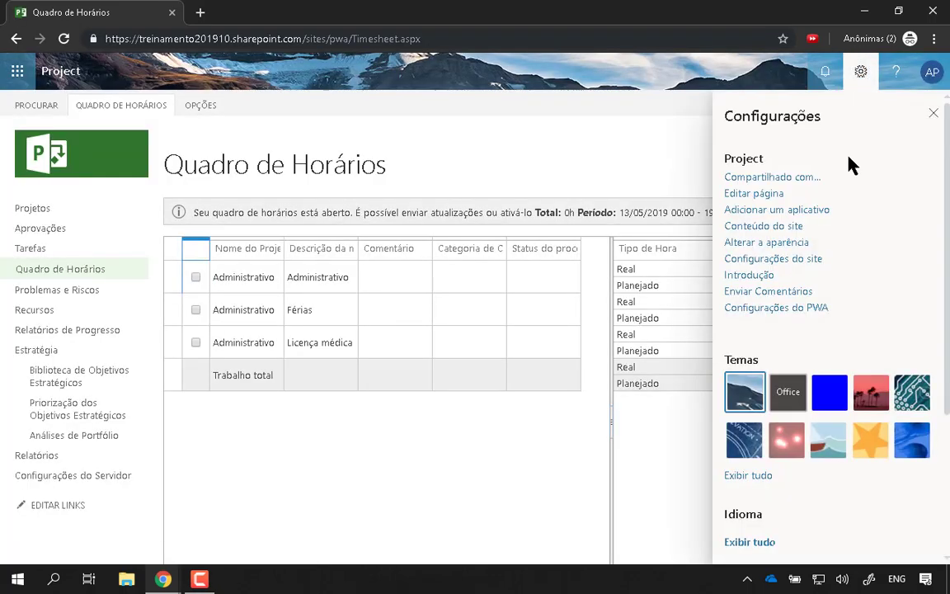
click(796, 307)
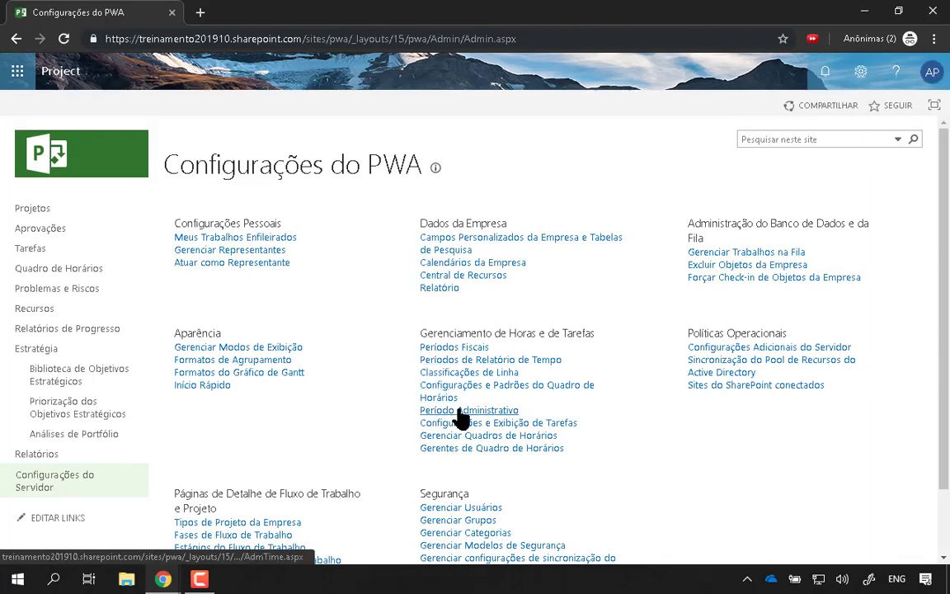
click(472, 413)
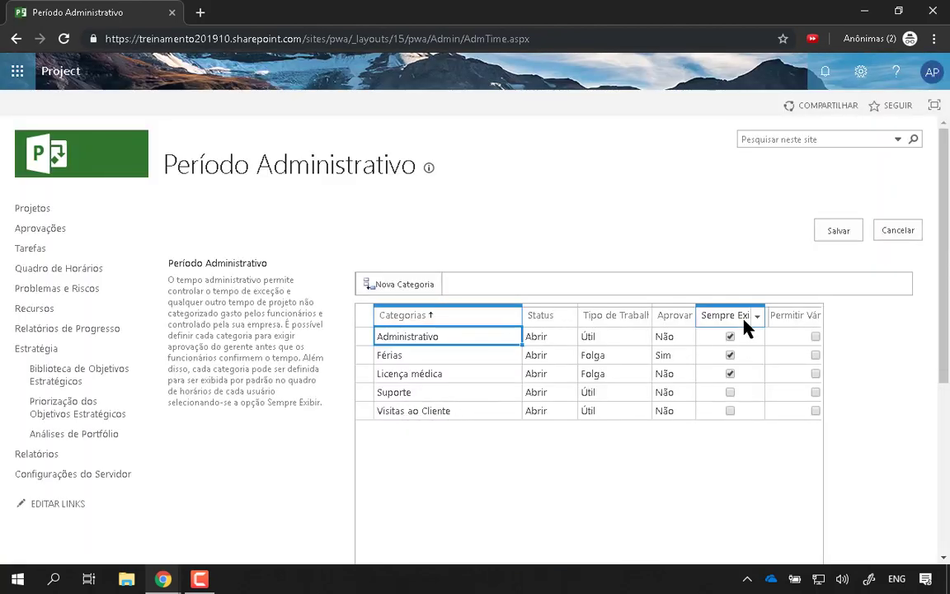
Step: Enable Sempre Exibir for the Suporte and Visitas ao Cliente categories and save the changes
click(731, 392)
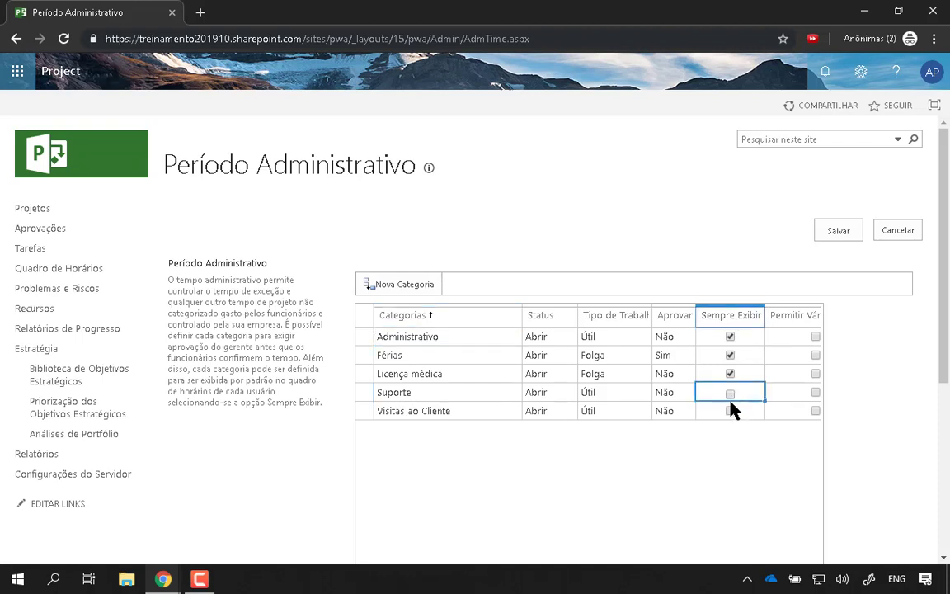
click(731, 394)
click(734, 412)
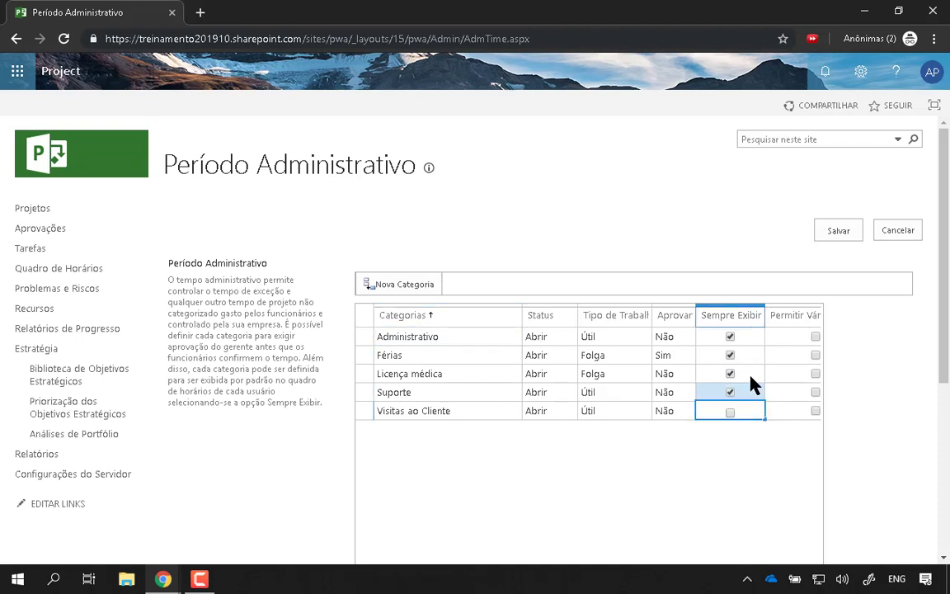
click(732, 414)
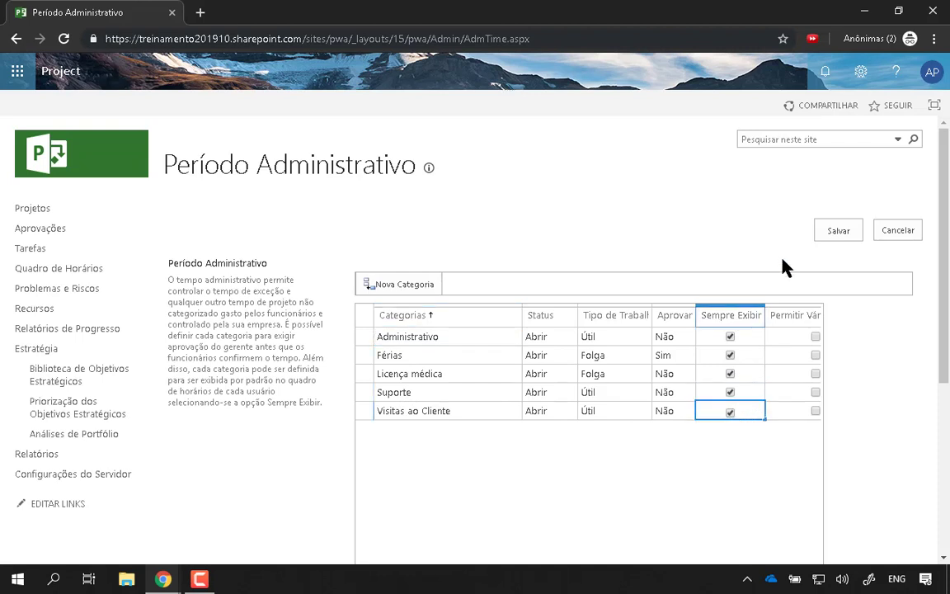
click(842, 234)
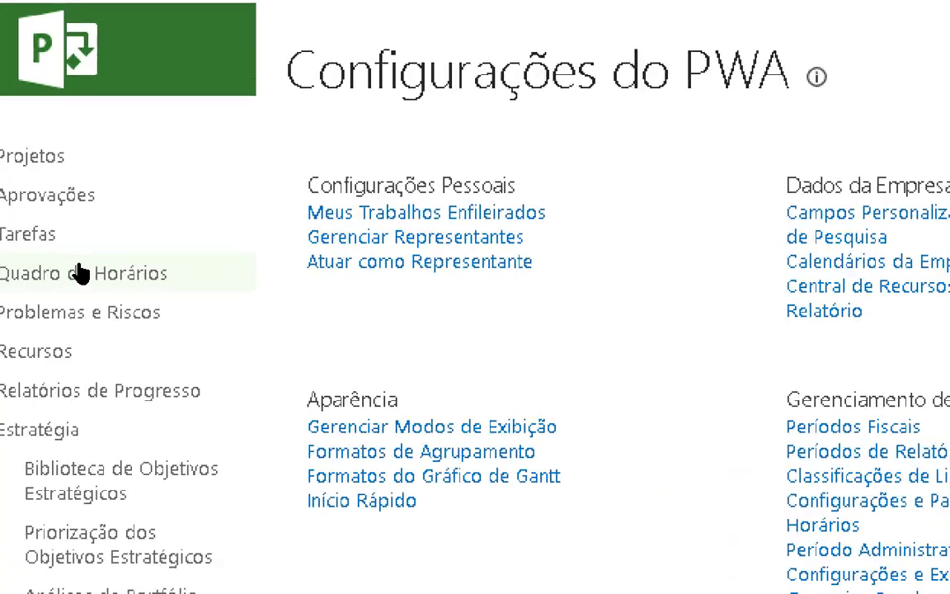
Step: Open the Quadro de Horários and check the Suporte and Visitas ao Cliente rows and their hour cells for seg 13/05
click(60, 263)
drag(76, 267, 105, 265)
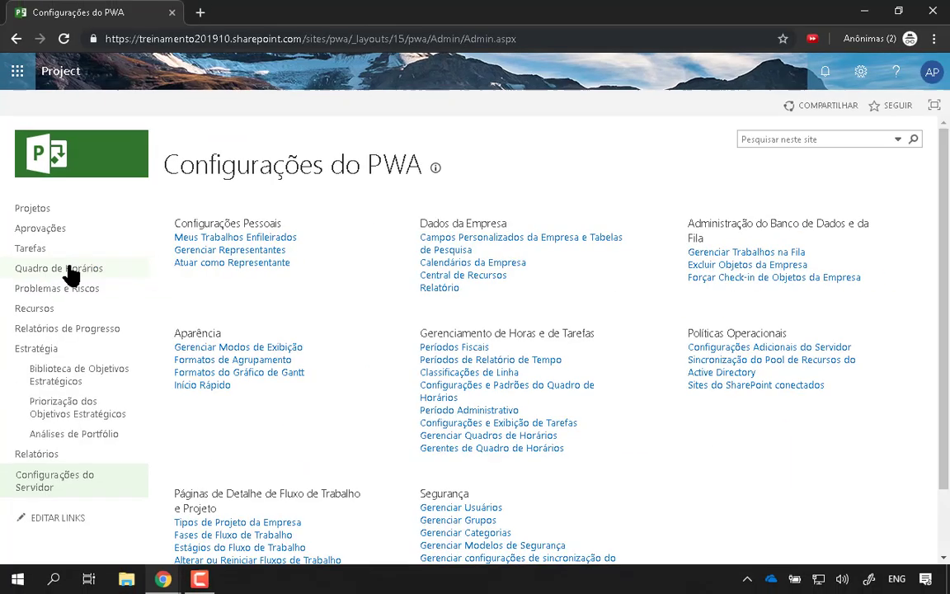
click(84, 274)
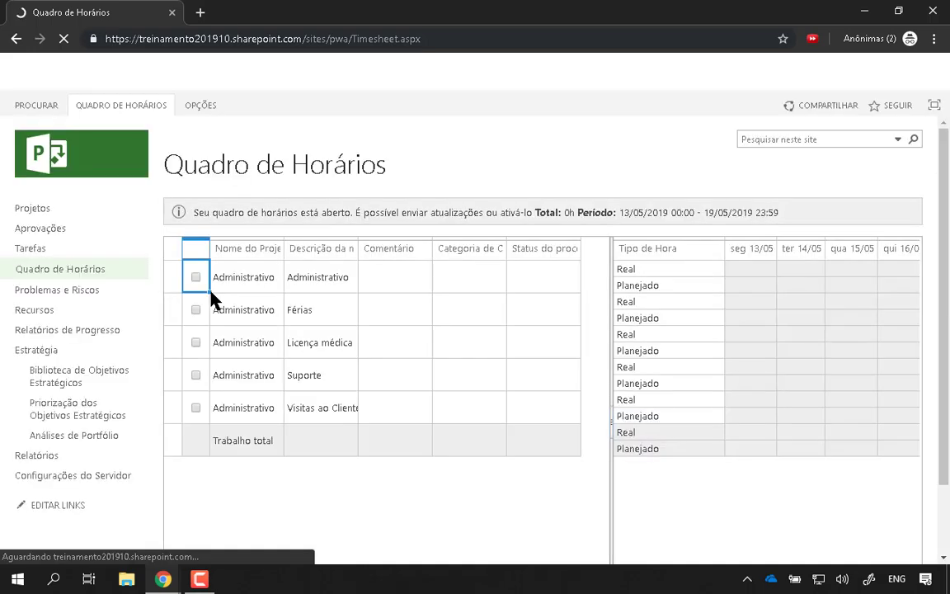
click(327, 386)
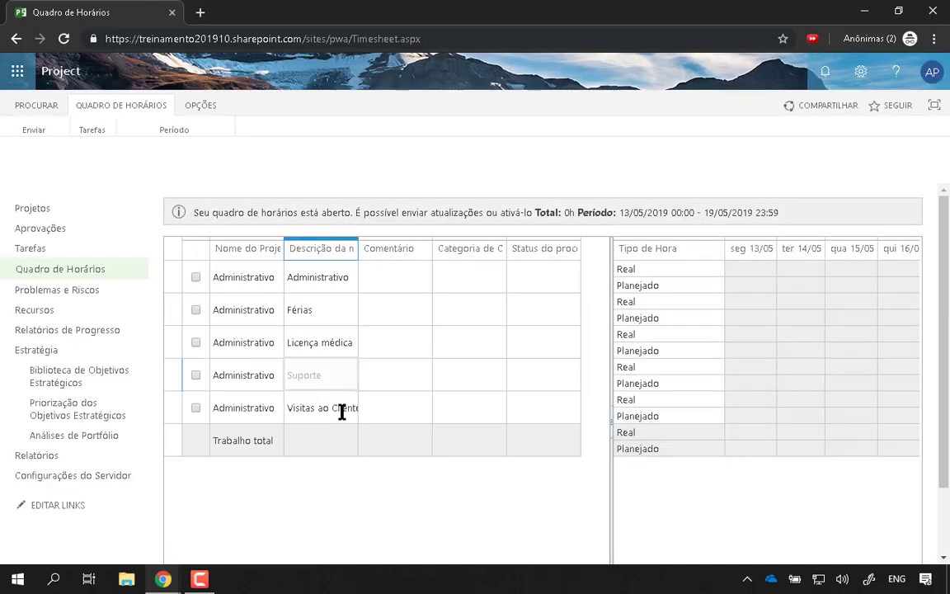
click(342, 409)
click(735, 385)
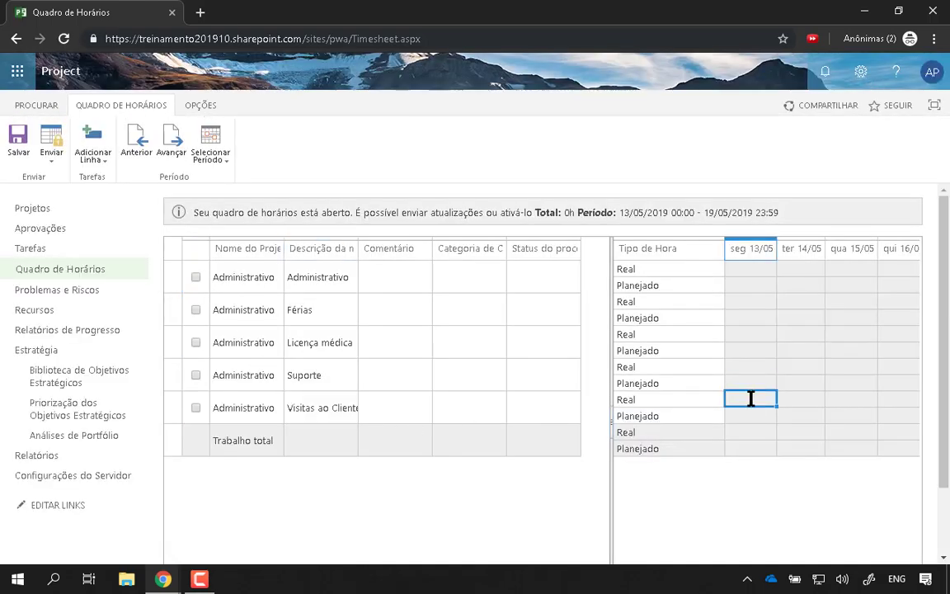
key(Up)
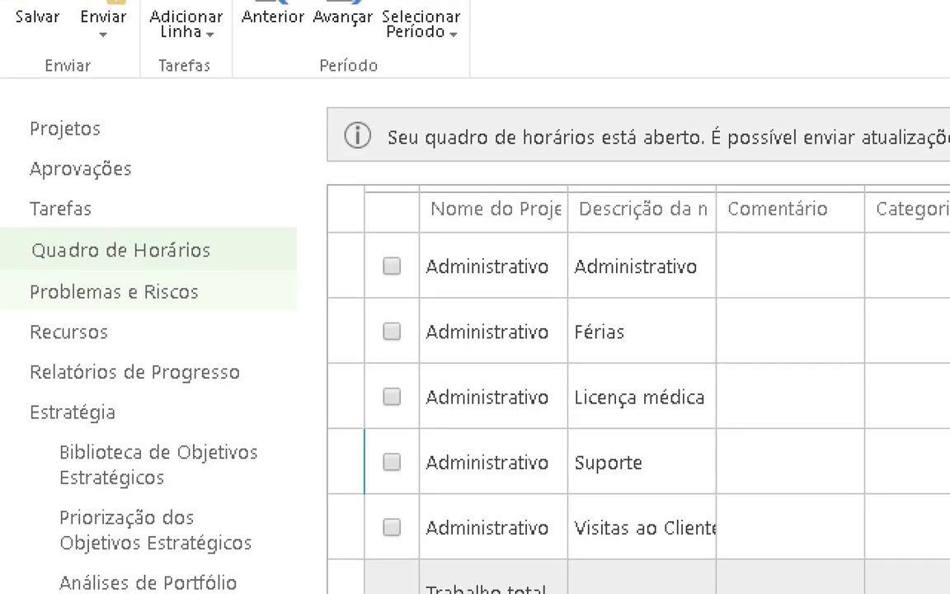
mouse_move(14, 259)
mouse_down()
mouse_move(3, 266)
mouse_move(30, 276)
mouse_move(285, 264)
mouse_move(145, 228)
mouse_move(33, 229)
mouse_move(4, 239)
mouse_up()
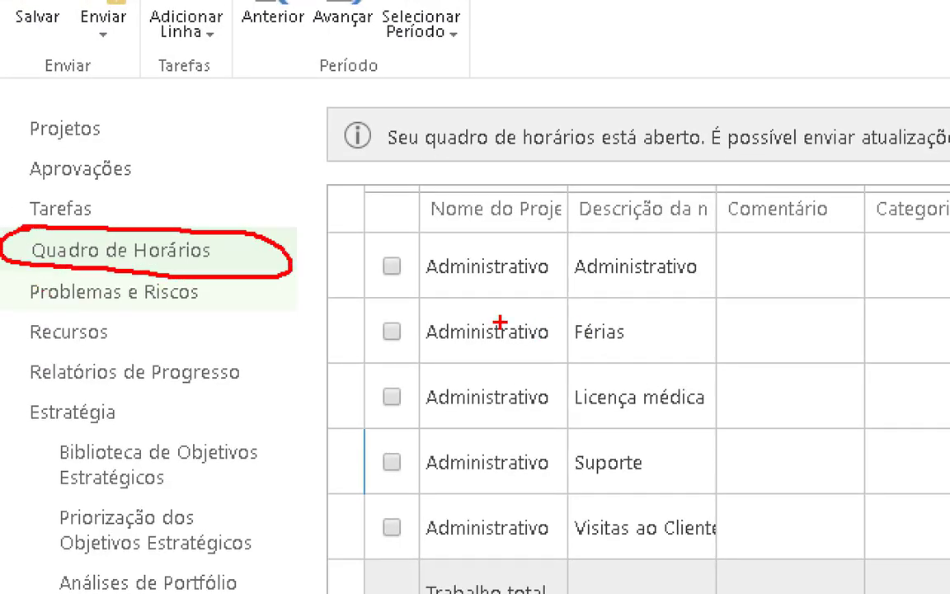
drag(498, 323, 949, 369)
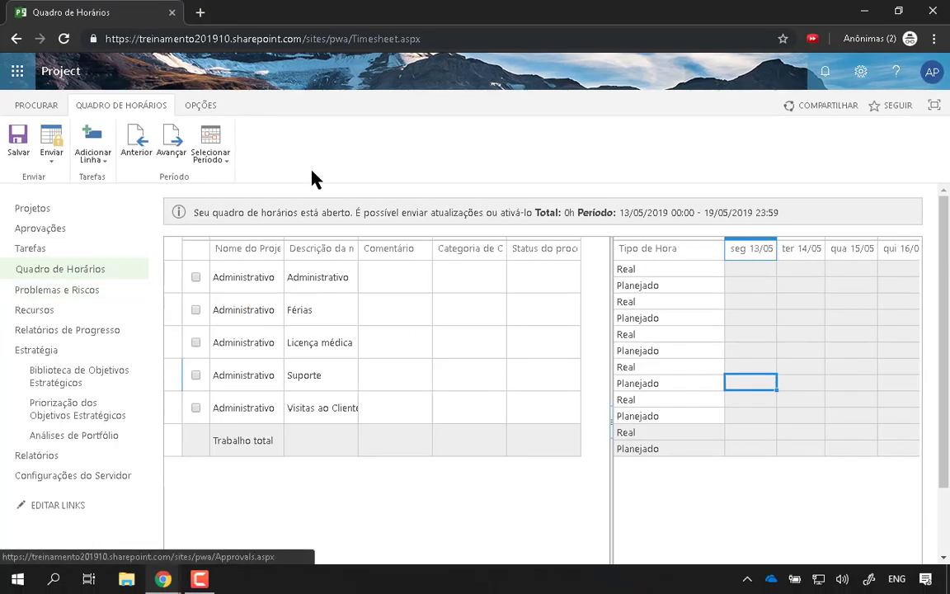
Step: Open the PWA settings and review the timesheet and task entries under Gerenciamento de Horas e de Tarefas
click(858, 73)
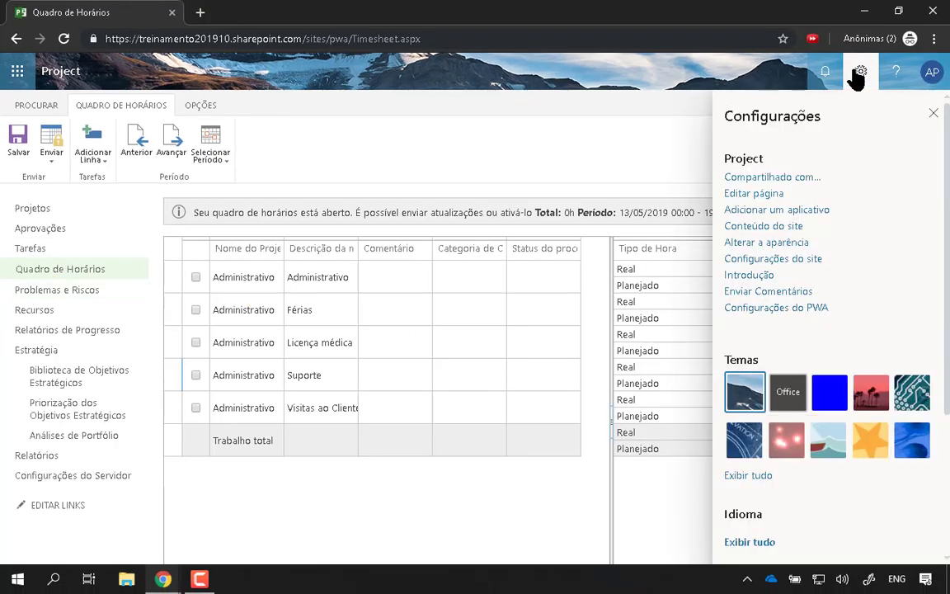
click(788, 310)
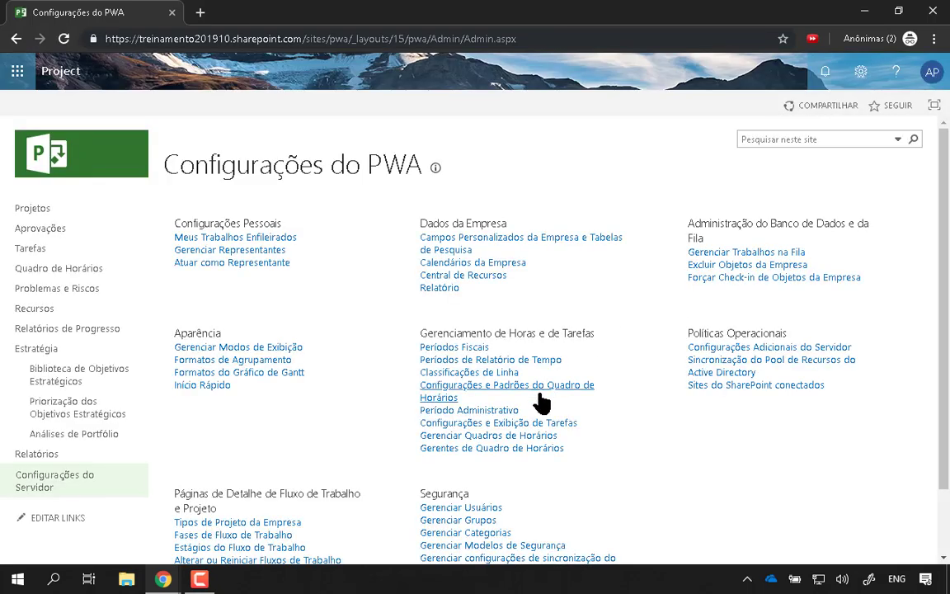
drag(599, 425, 423, 431)
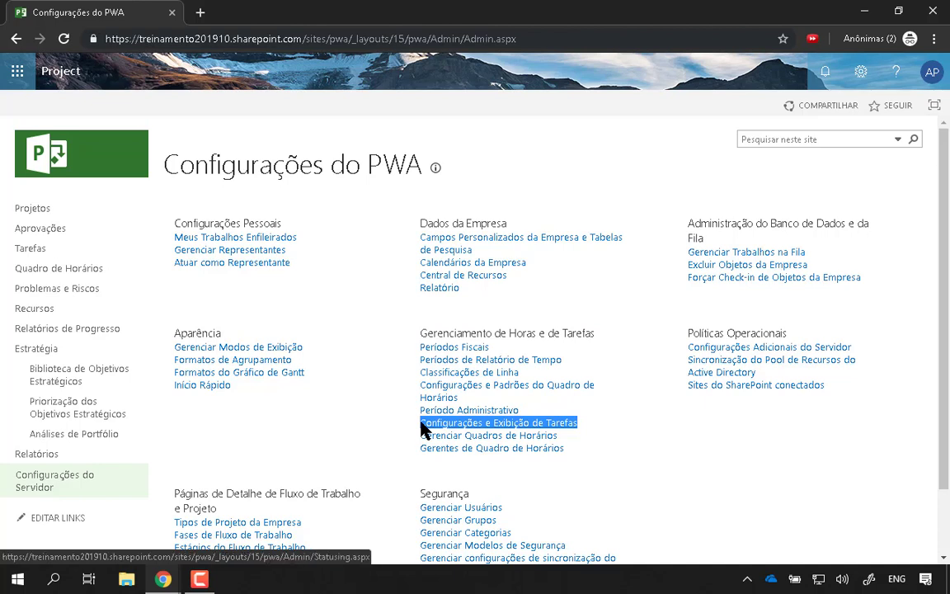
drag(420, 332, 585, 334)
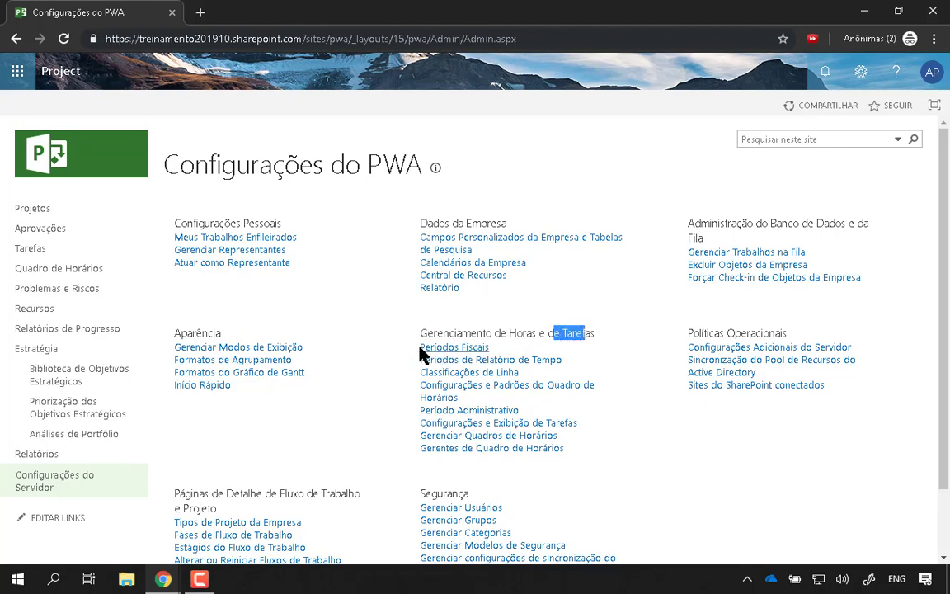
drag(422, 350, 551, 361)
click(545, 385)
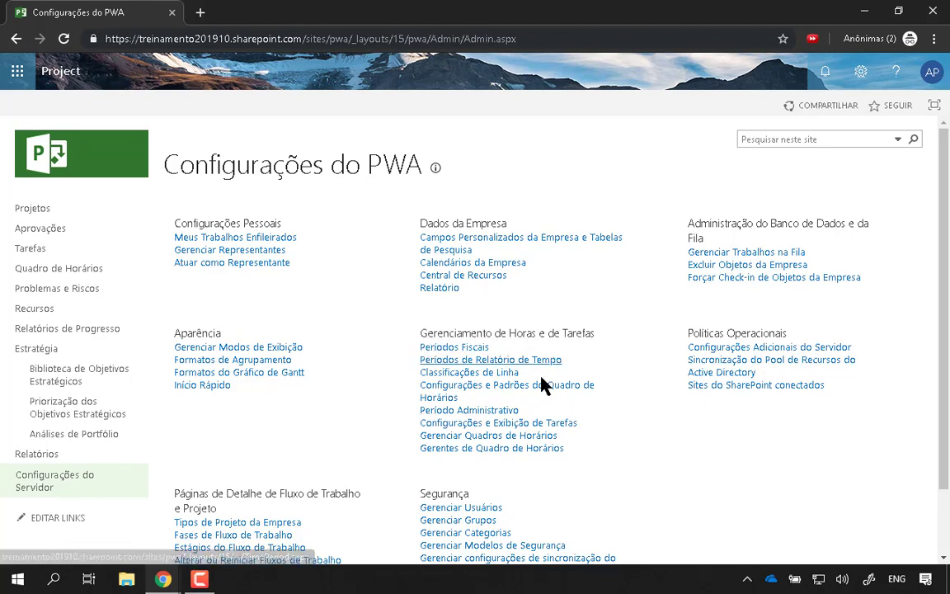
drag(532, 415, 421, 350)
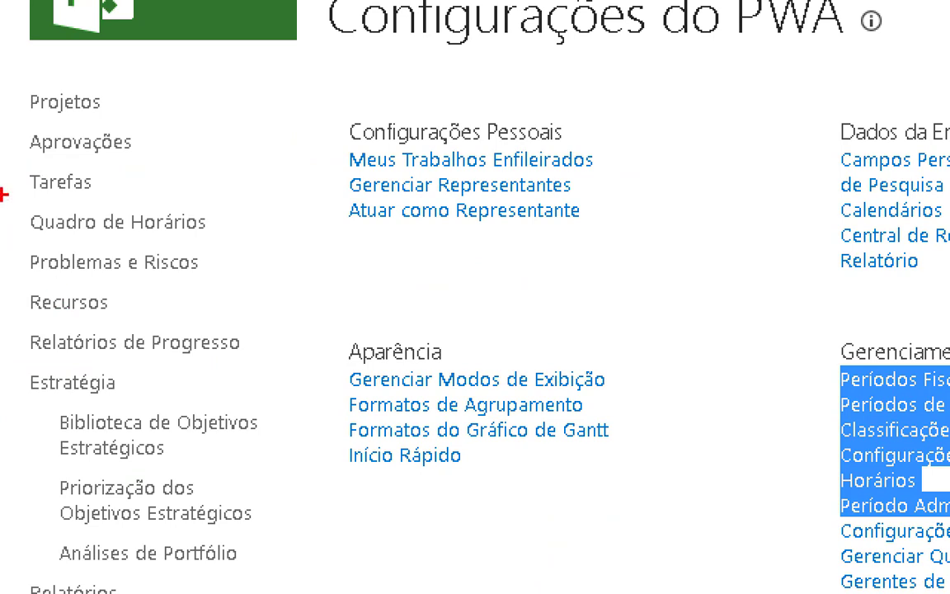
mouse_move(4, 195)
mouse_down()
mouse_move(107, 248)
mouse_move(183, 198)
mouse_move(11, 185)
mouse_move(4, 194)
mouse_up()
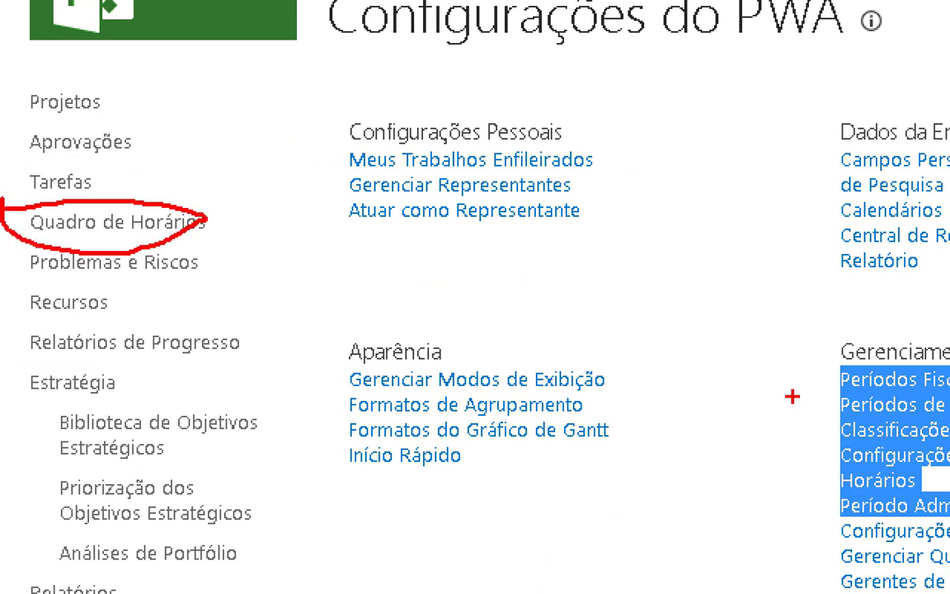
mouse_move(848, 534)
mouse_down()
mouse_move(706, 511)
mouse_move(87, 147)
mouse_move(37, 149)
mouse_move(91, 186)
mouse_move(76, 142)
mouse_up()
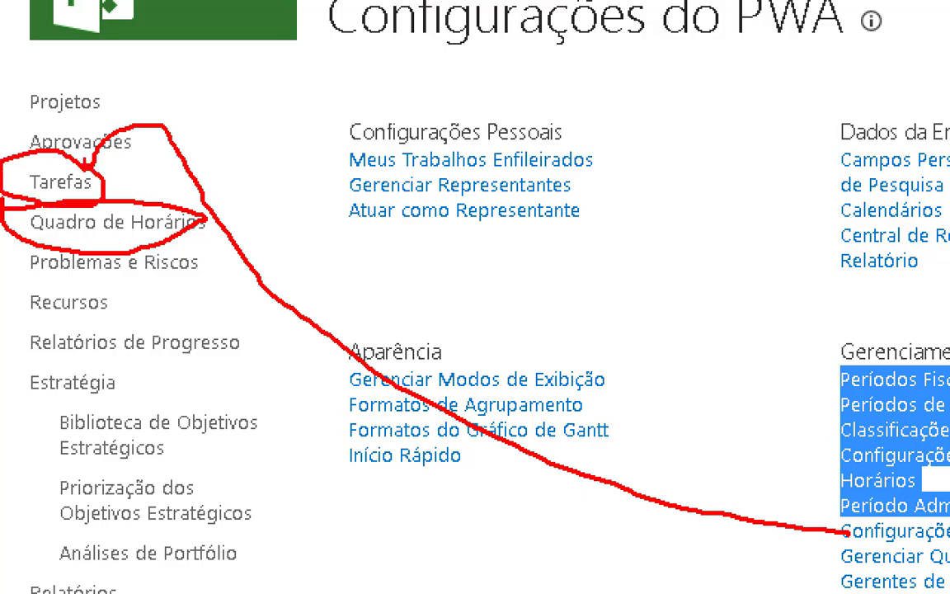
key(Escape)
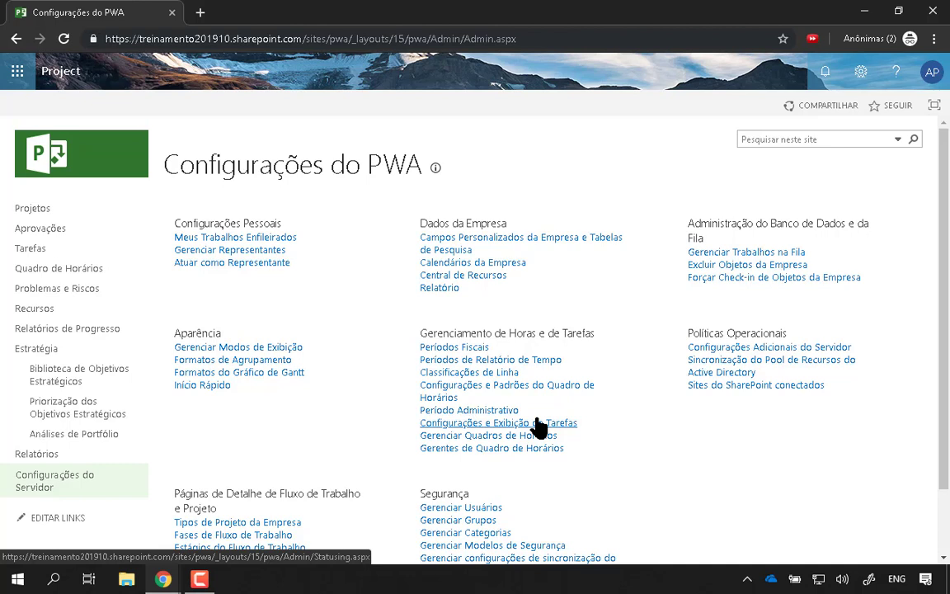
Step: Open Configurações e Exibição de Tarefas from the PWA settings, and look at the Tarefas page it controls
click(538, 428)
drag(424, 424, 524, 429)
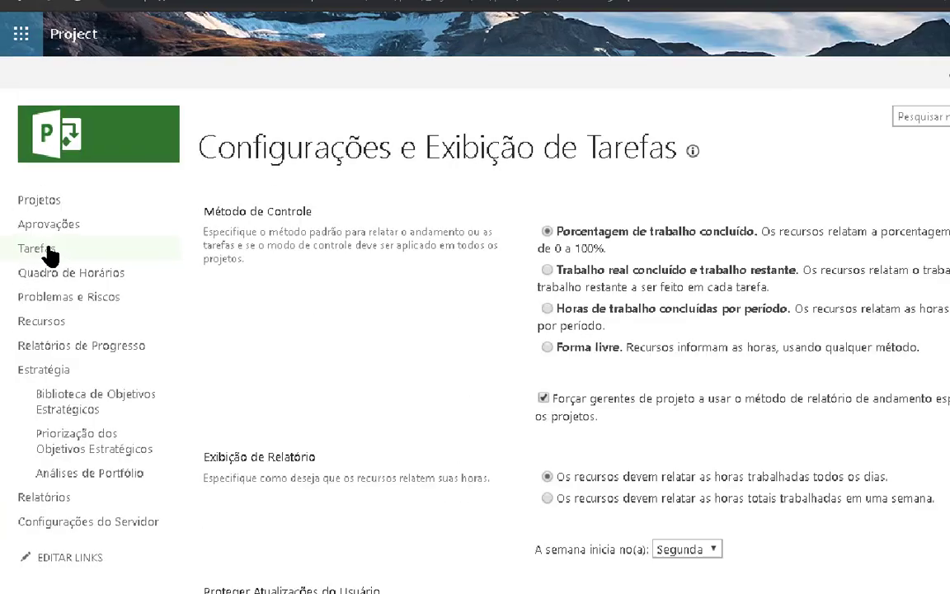
mouse_move(54, 215)
mouse_down()
mouse_move(13, 222)
mouse_move(103, 265)
mouse_move(30, 223)
mouse_up()
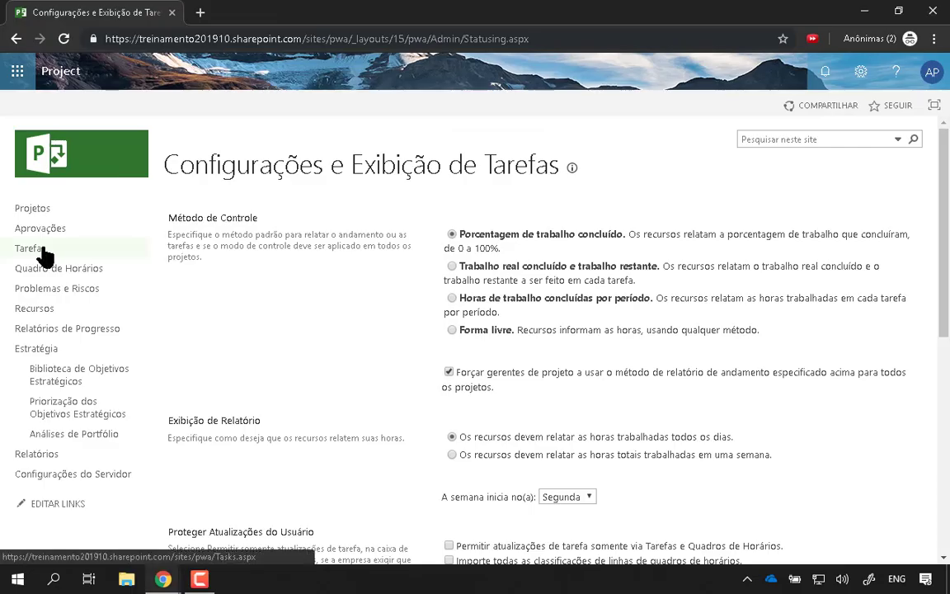
click(83, 251)
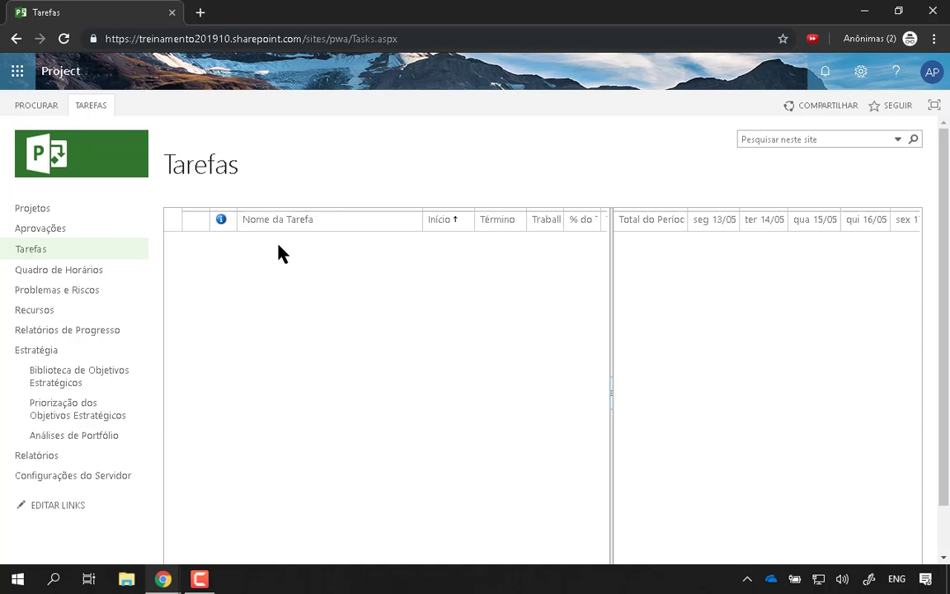
Step: Return to the PWA settings and reopen the Configurações e Exibição de Tarefas page
click(862, 74)
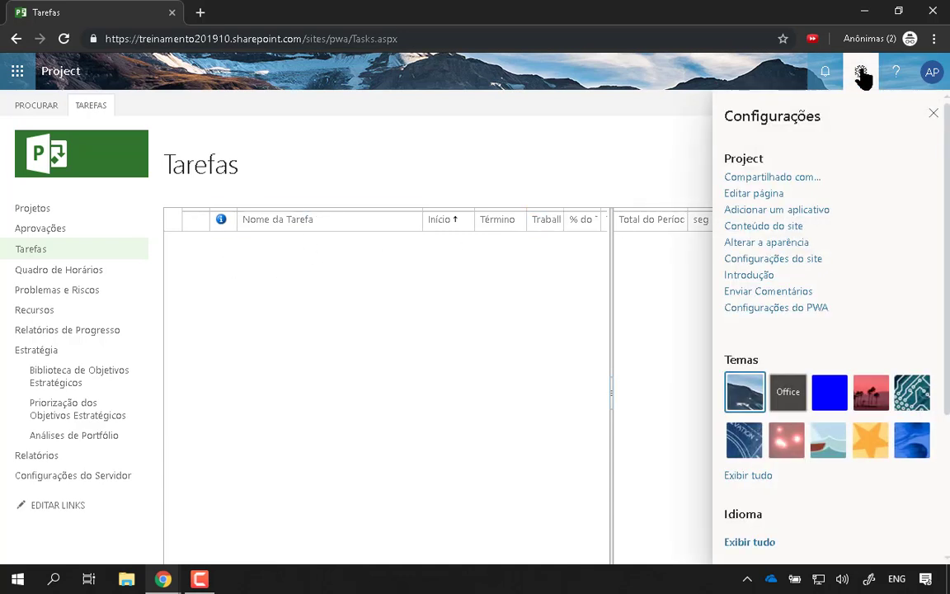
click(780, 308)
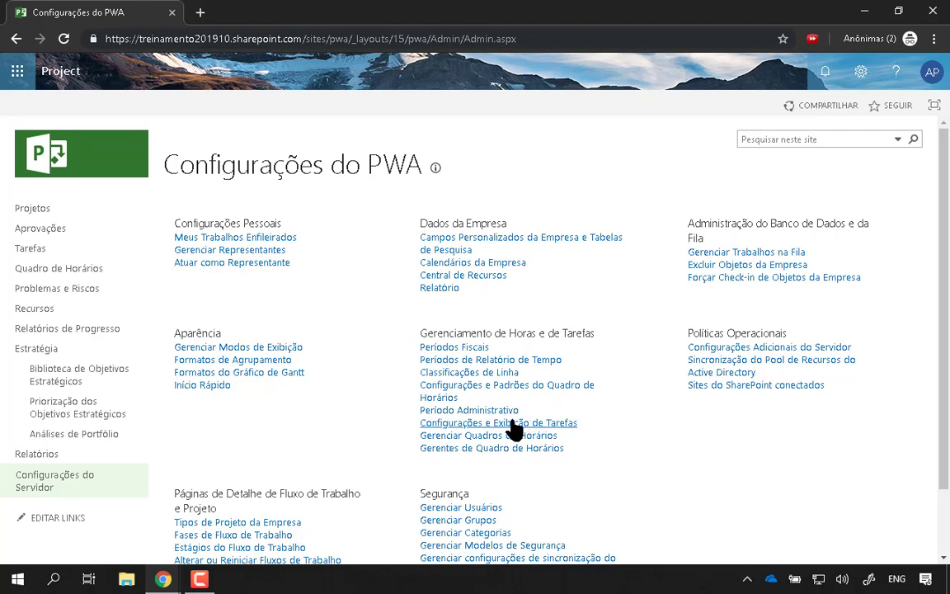
drag(582, 423, 427, 418)
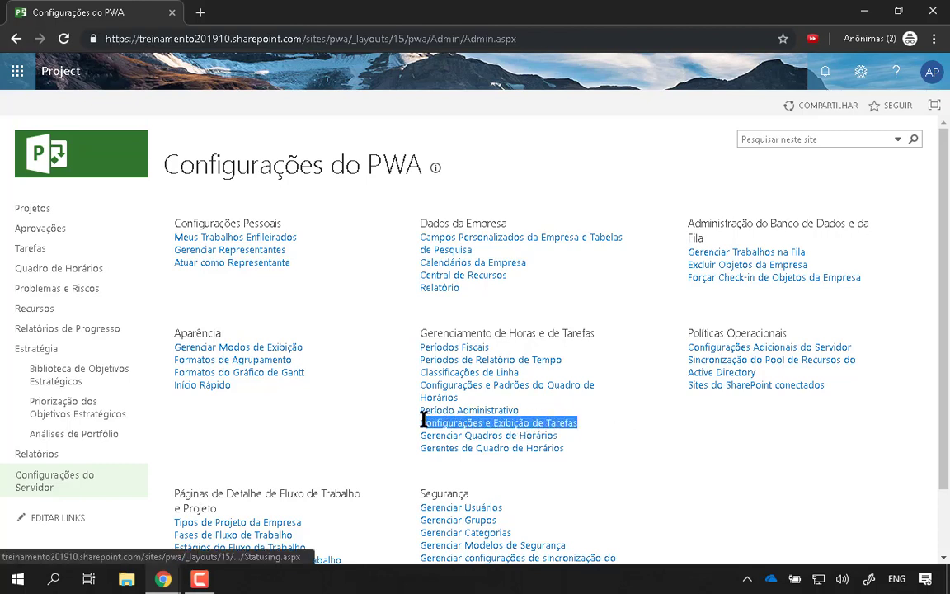
click(504, 427)
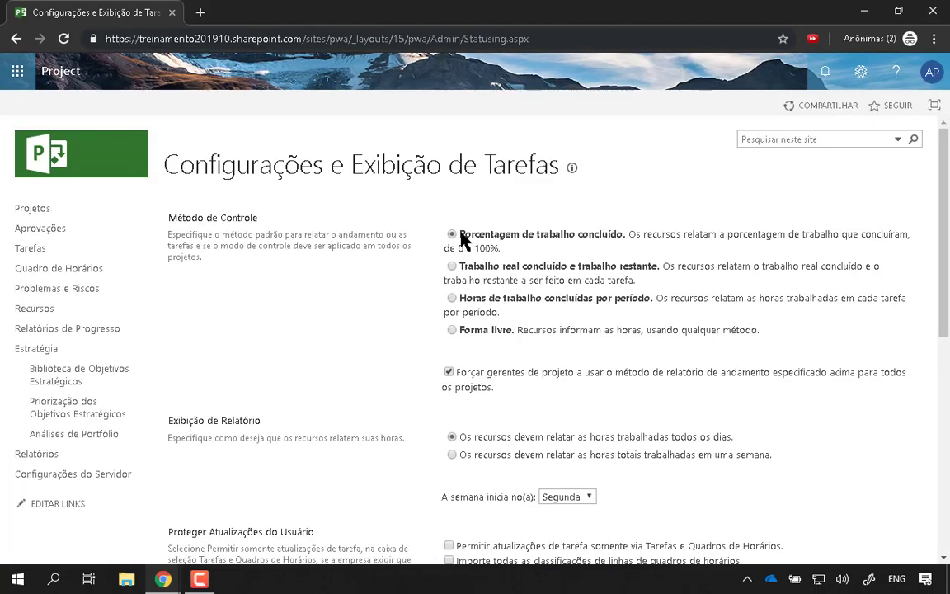
Step: Try the four Método de Controle options in turn, ending with Forma livre, and read their descriptions
drag(460, 239, 632, 243)
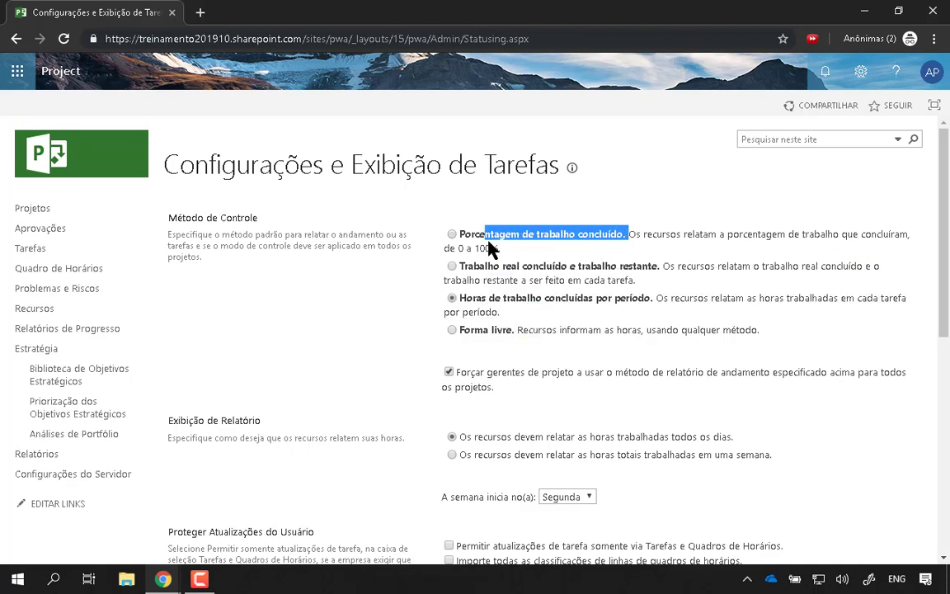
click(452, 234)
click(452, 266)
click(453, 299)
click(452, 330)
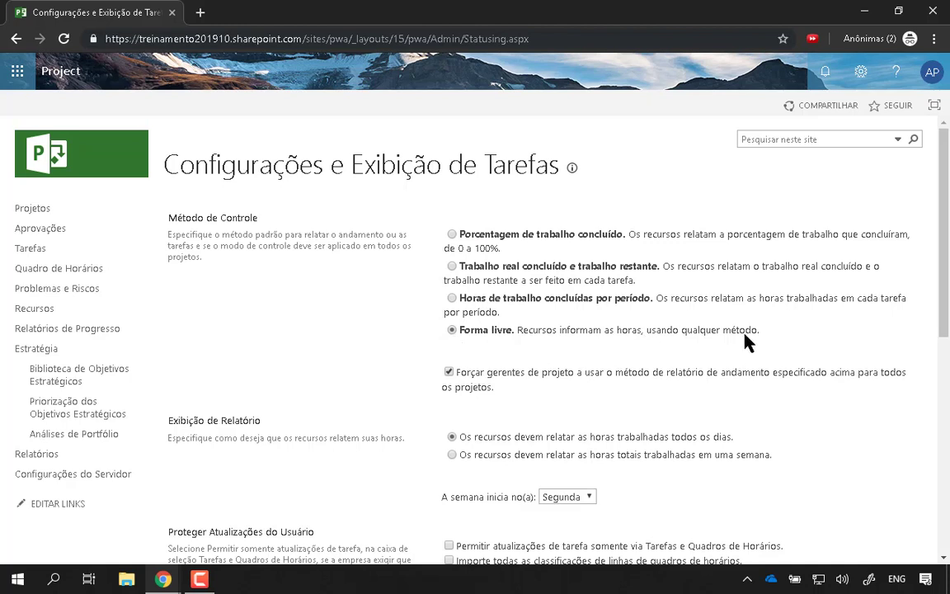
drag(740, 338, 464, 335)
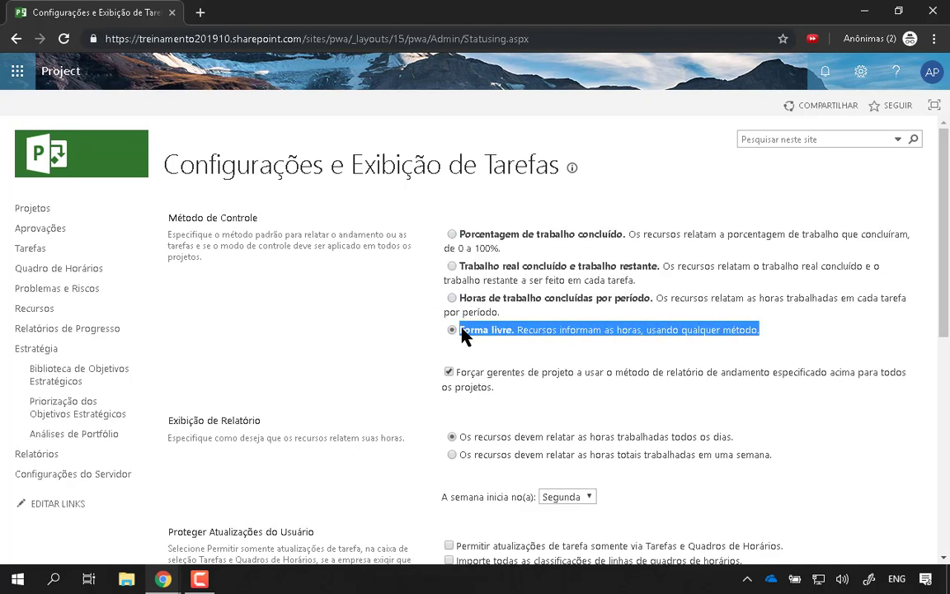
Step: Compare the tracking methods again and set Método de Controle to Porcentagem de trabalho concluído
click(452, 235)
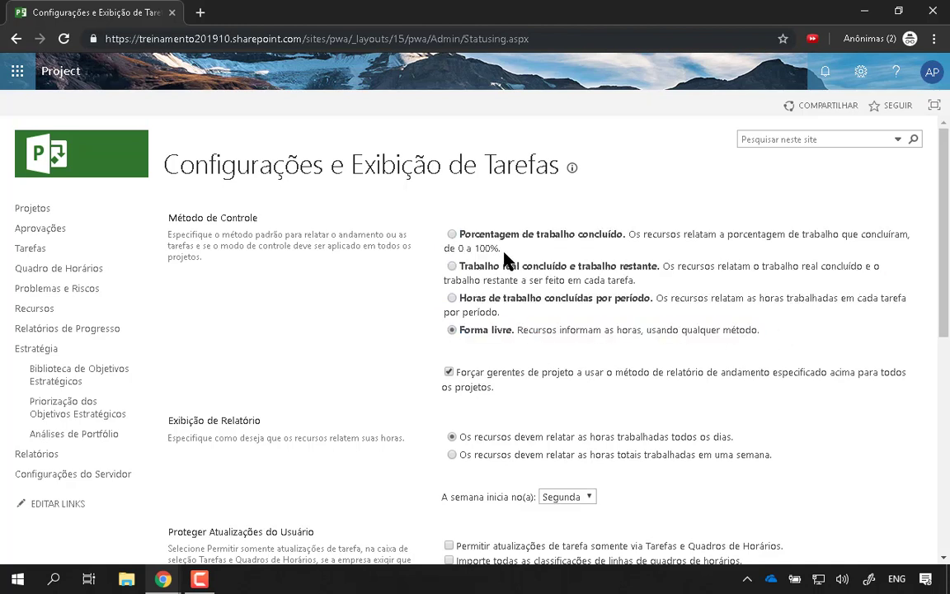
click(485, 276)
click(481, 235)
click(486, 275)
click(492, 301)
drag(457, 238, 514, 261)
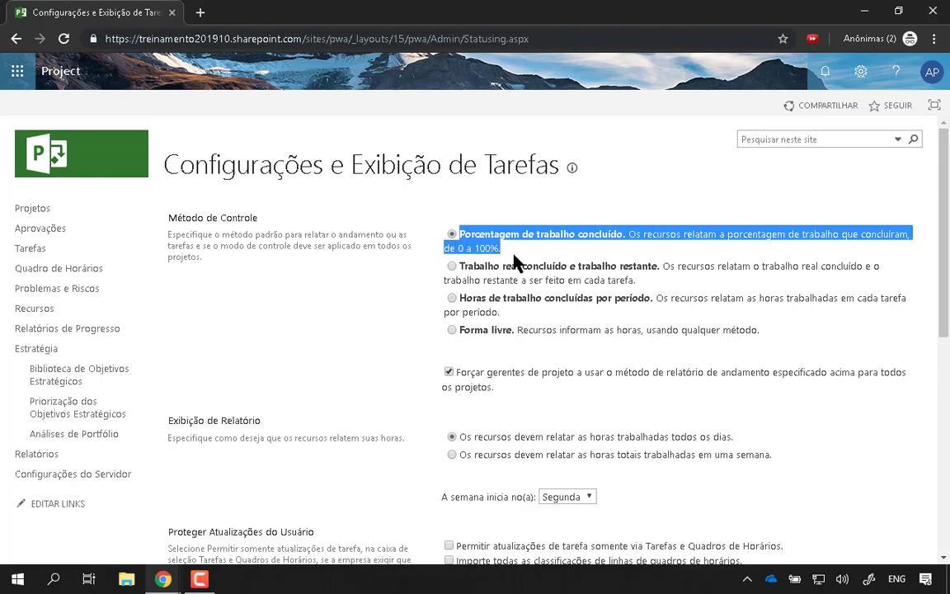
Step: Review the option that forces project managers to use the specified progress reporting method for all projects
scroll(577, 287, down, 2)
click(543, 325)
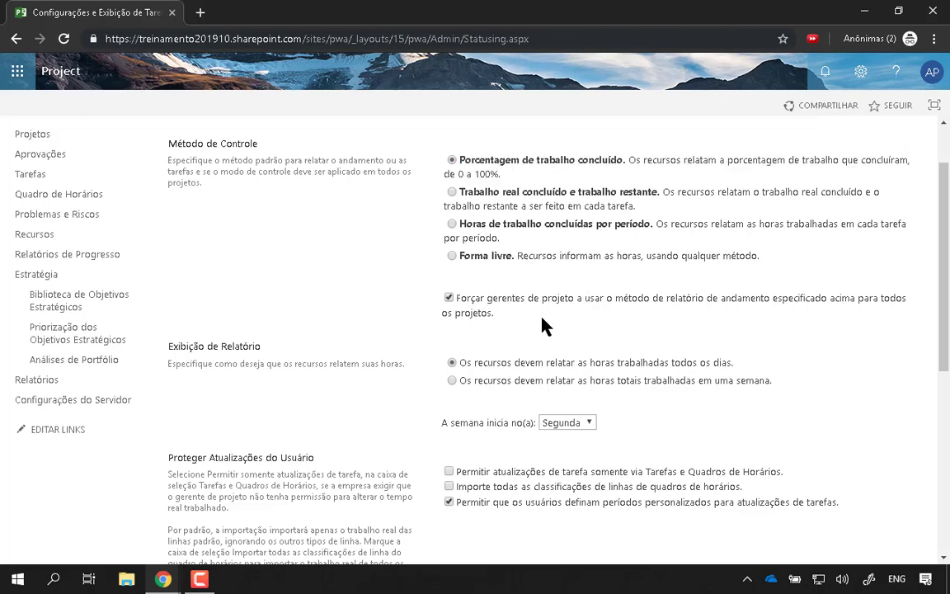
drag(479, 312, 460, 305)
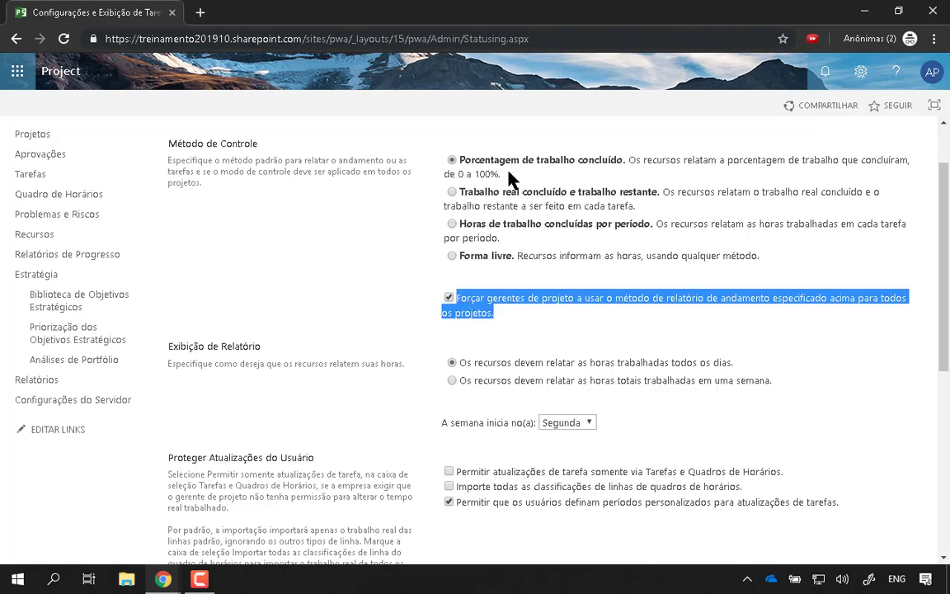
click(522, 315)
Step: Try weekly total hours under Exibição de Relatório, restore daily reporting, and keep Segunda as the start of the week
scroll(654, 296, down, 1)
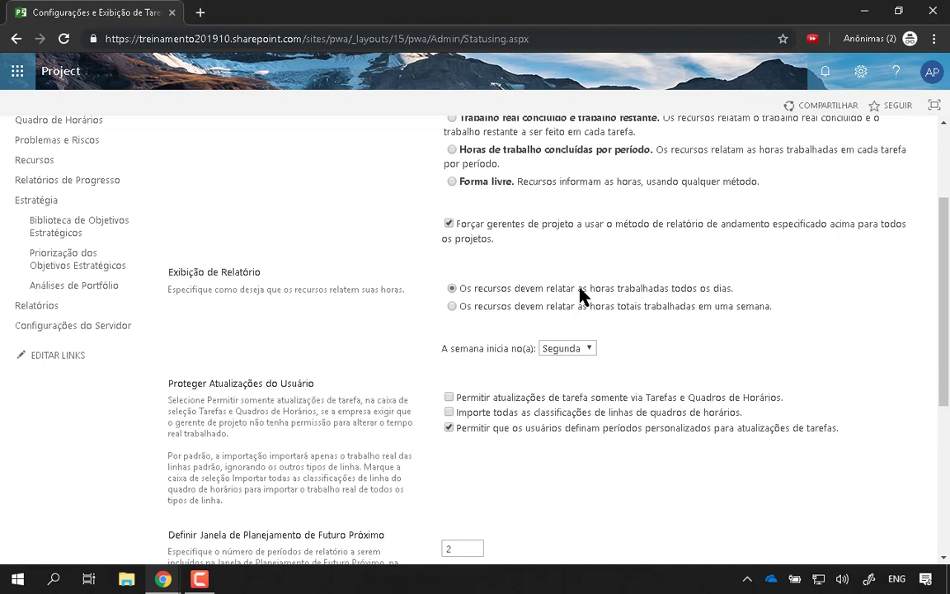
drag(745, 295, 476, 297)
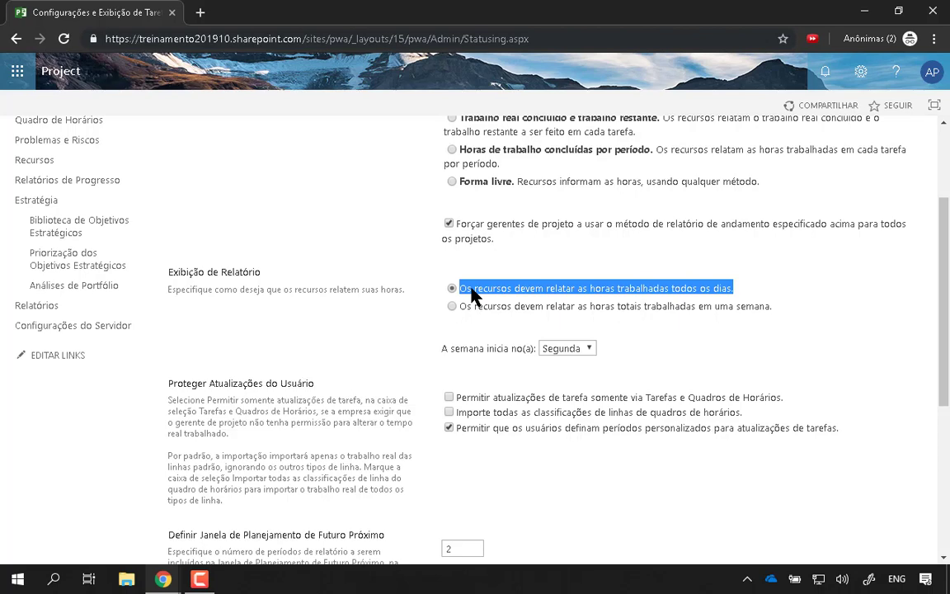
click(696, 323)
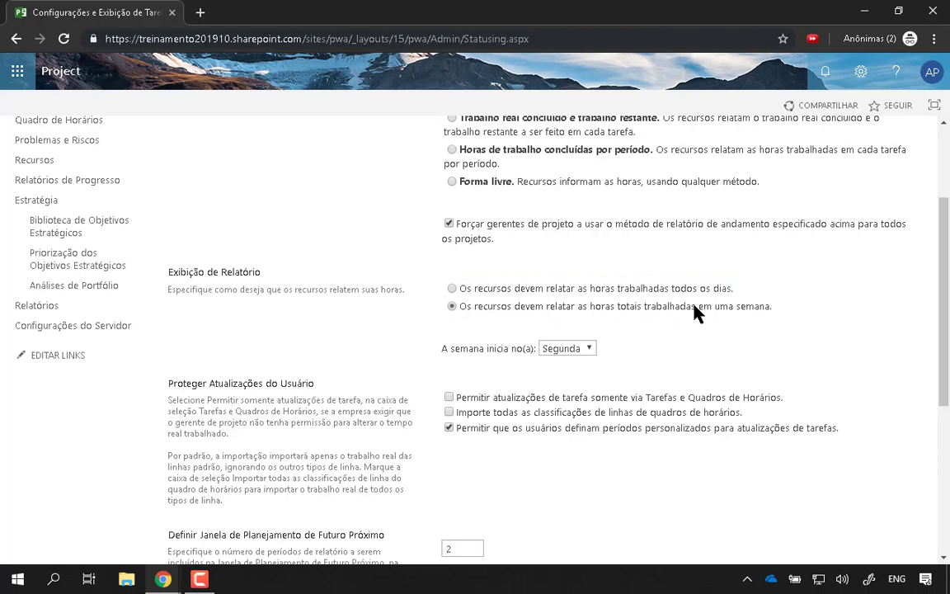
scroll(643, 354, down, 1)
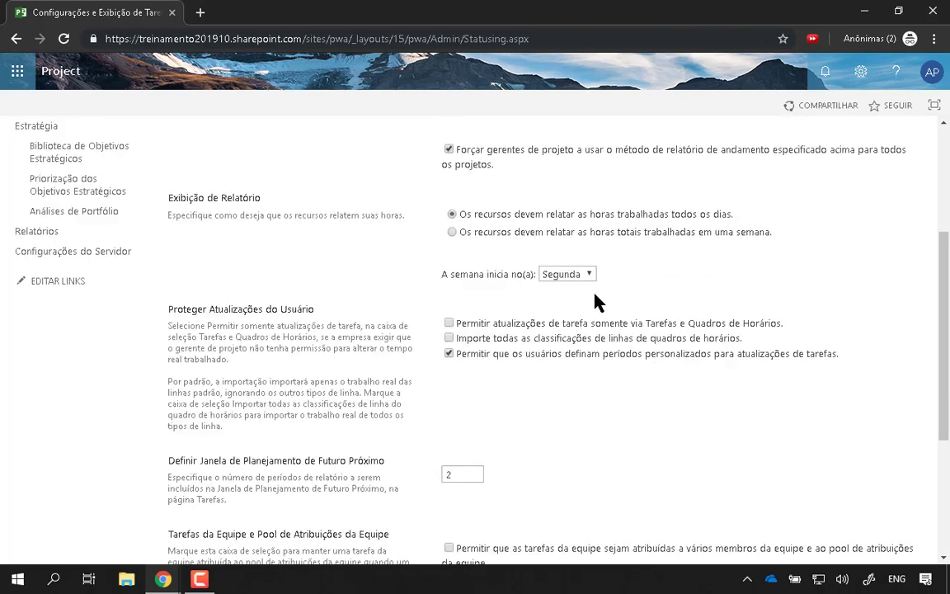
click(569, 274)
click(563, 279)
Step: Enable Permitir atualizações de tarefa somente via Tarefas e Quadros de Horários, read the option, and disable it again
click(449, 323)
drag(481, 322, 697, 324)
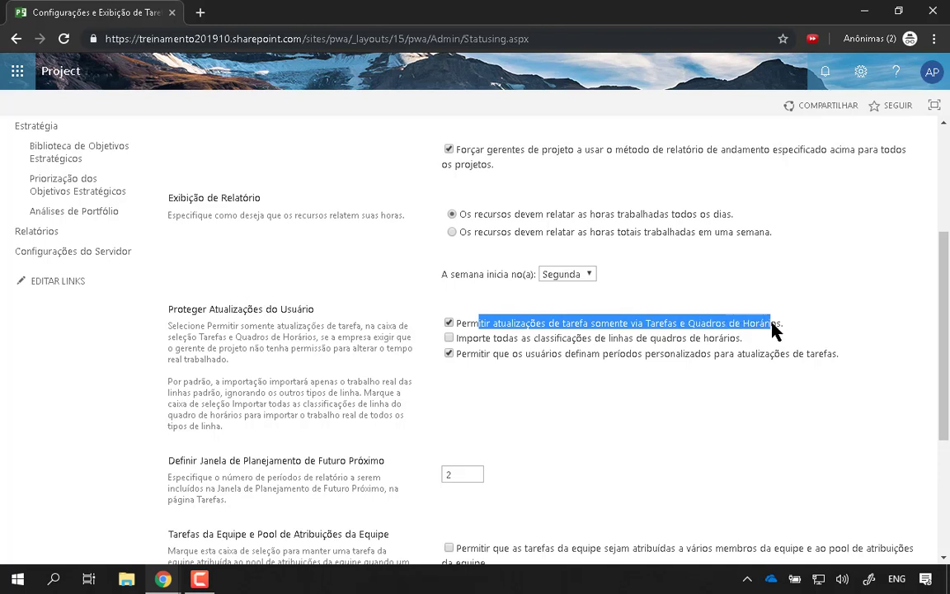
drag(788, 330, 453, 327)
click(450, 322)
Step: Examine the near-future planning window setting and the option assigning team tasks to several members and the team's assignment pool
scroll(452, 330, down, 3)
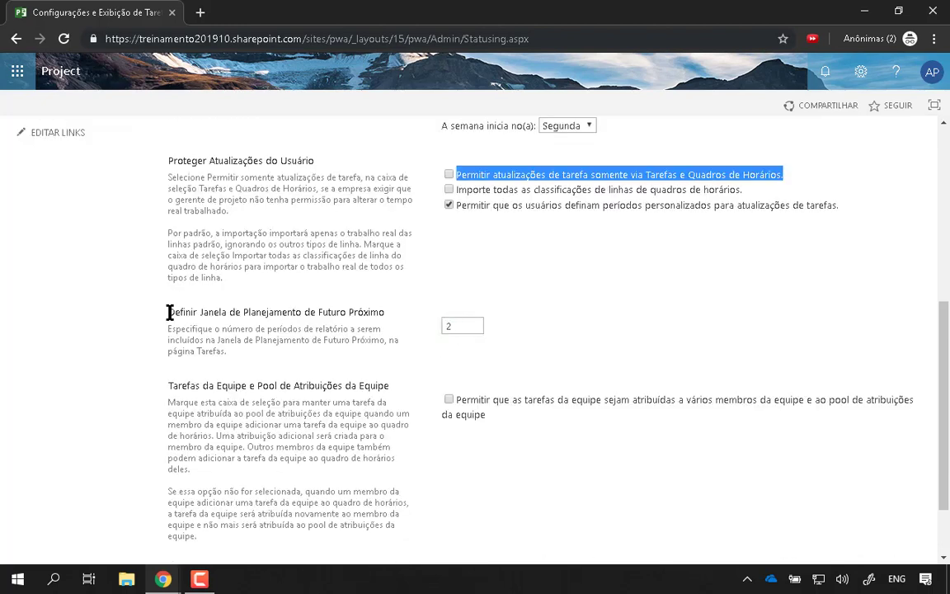
drag(179, 312, 359, 325)
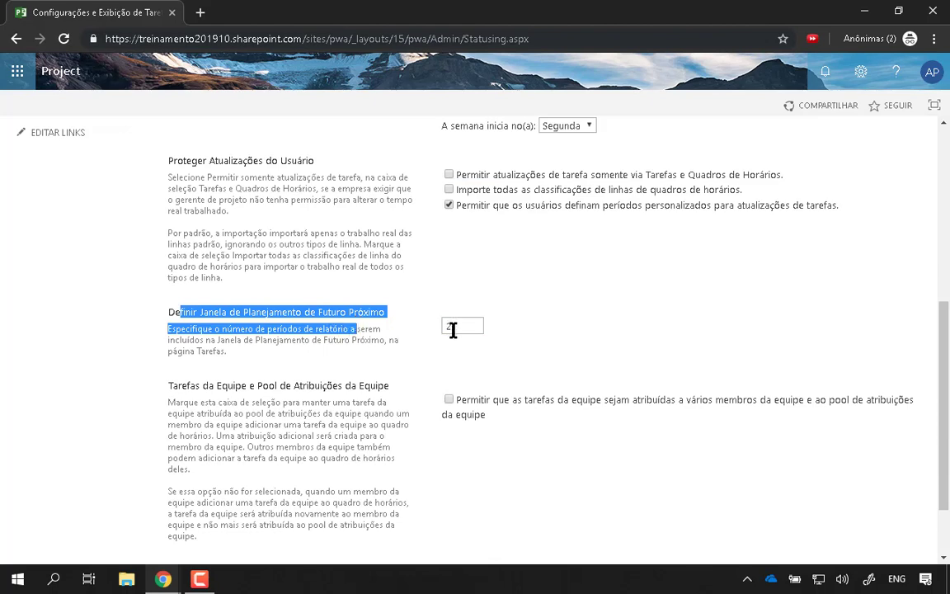
scroll(275, 405, down, 2)
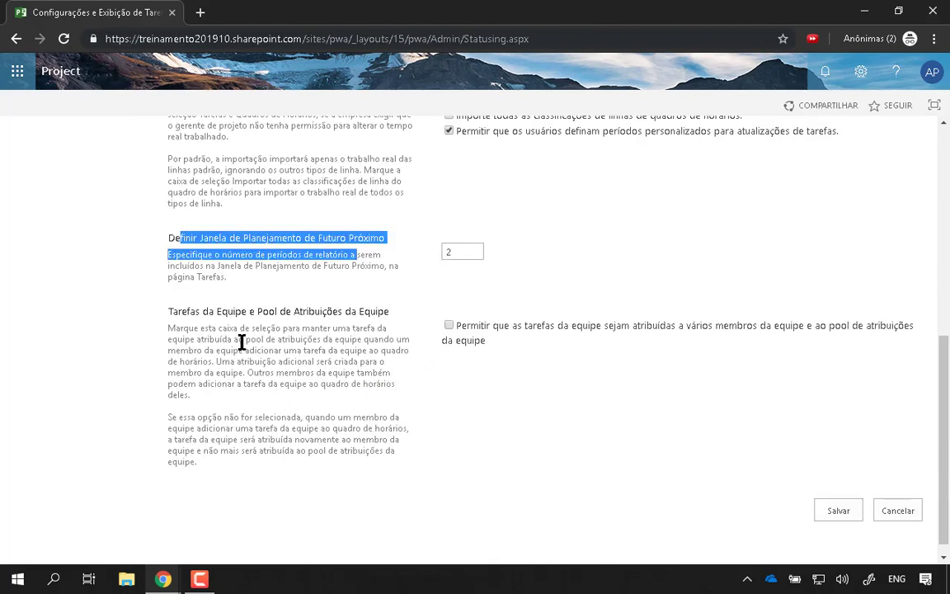
drag(256, 311, 382, 349)
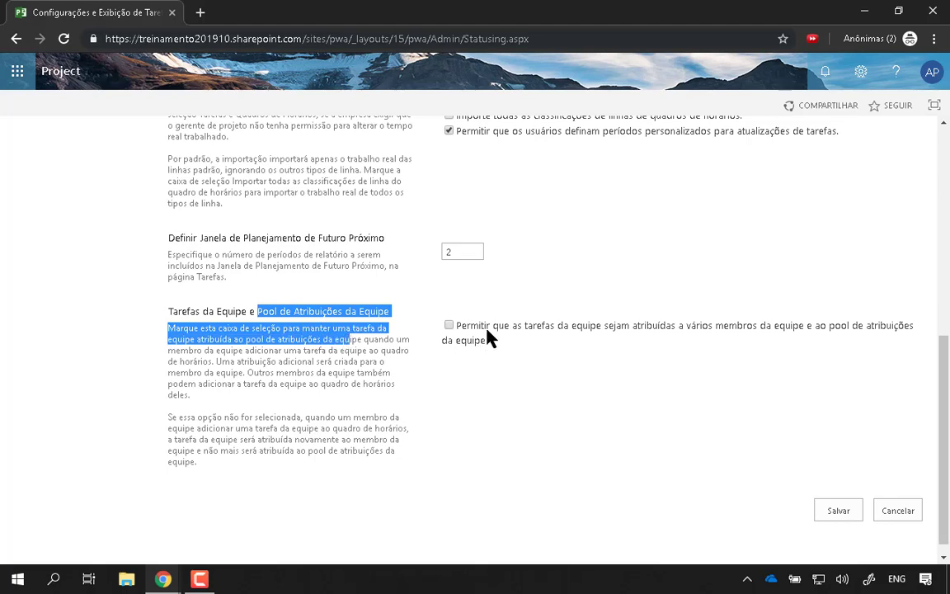
drag(487, 330, 560, 345)
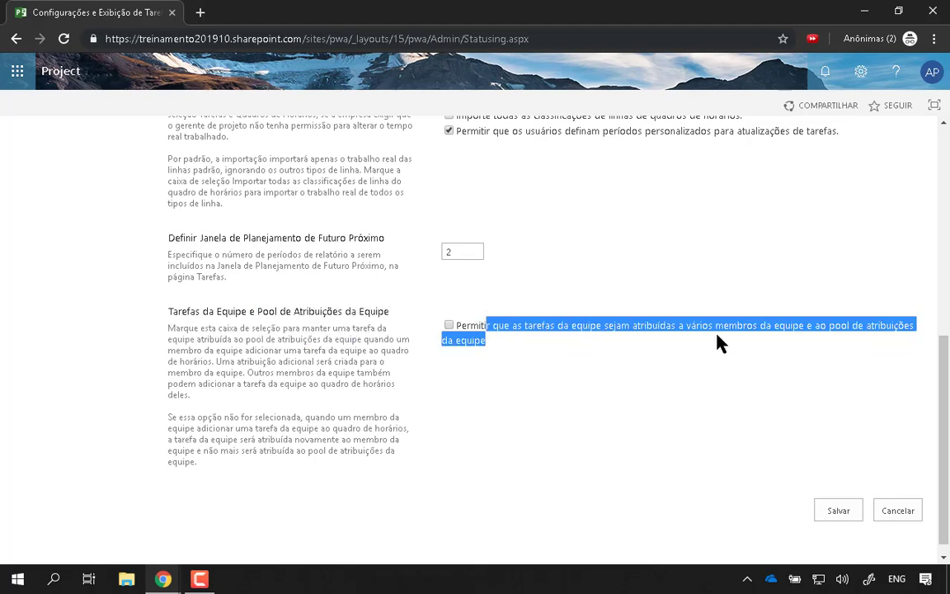
Step: Save the task settings and display options on the Configurações e Exibição de Tarefas page
scroll(598, 394, up, 6)
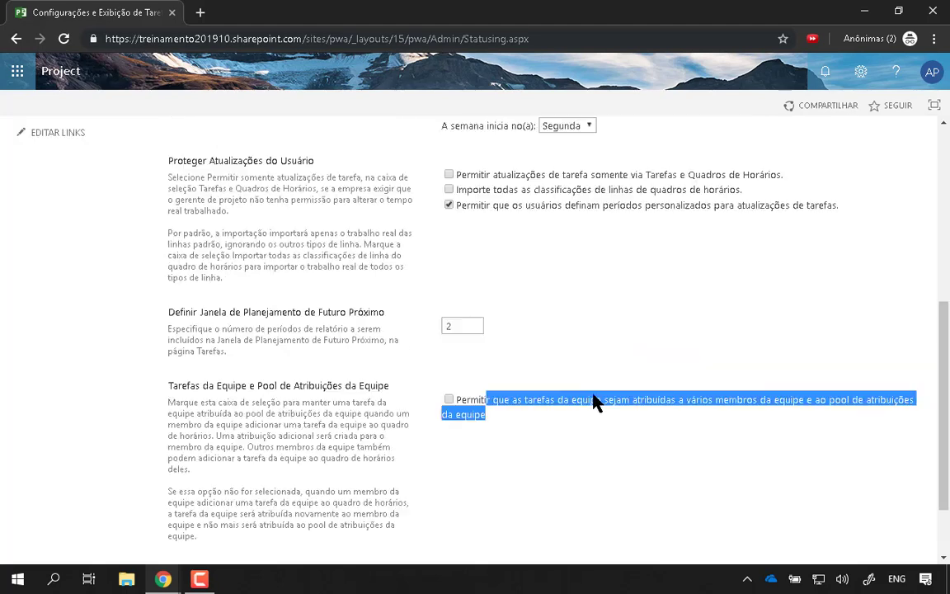
scroll(594, 395, down, 6)
click(821, 510)
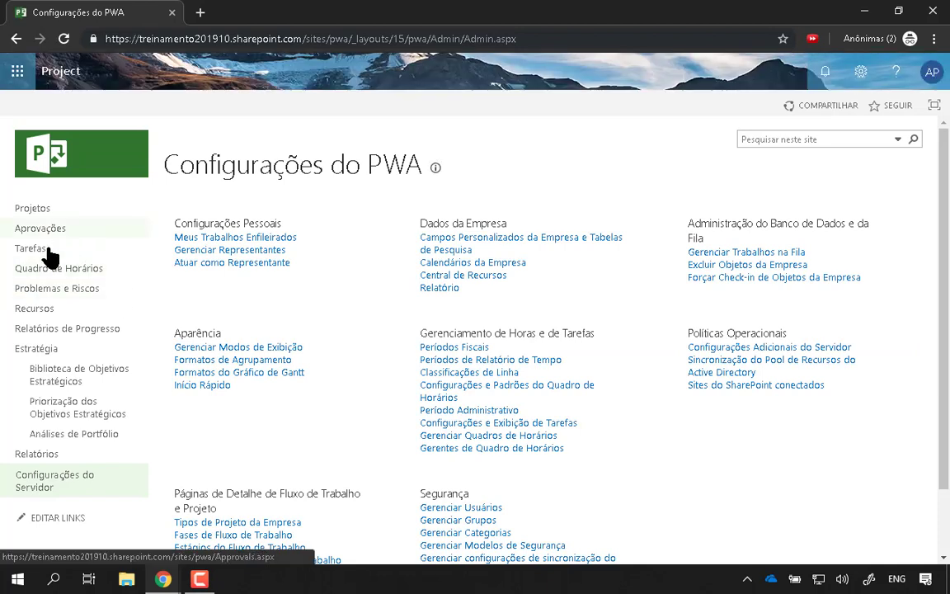
Step: Check the Tarefas page and the current period's Quadro de Horários
click(31, 247)
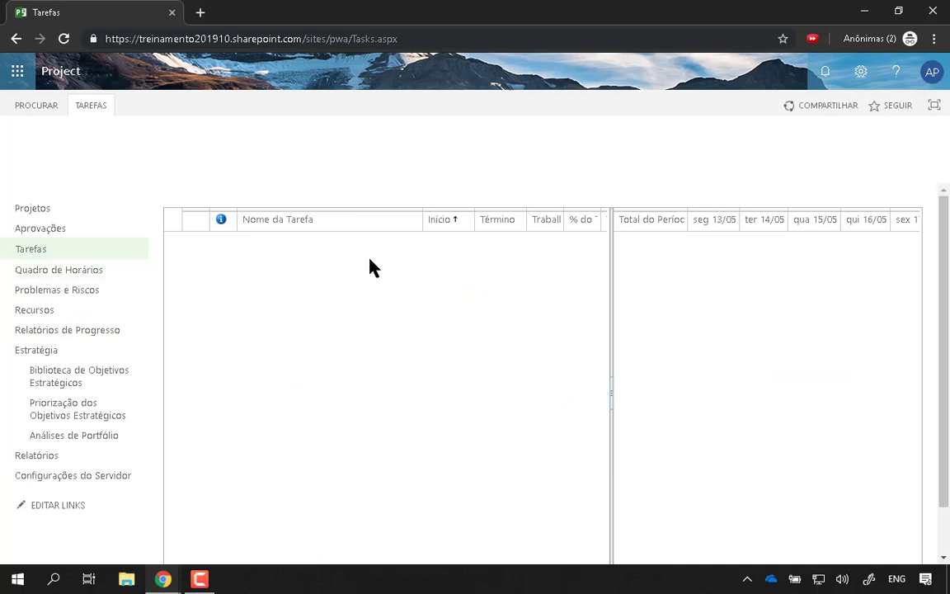
click(72, 271)
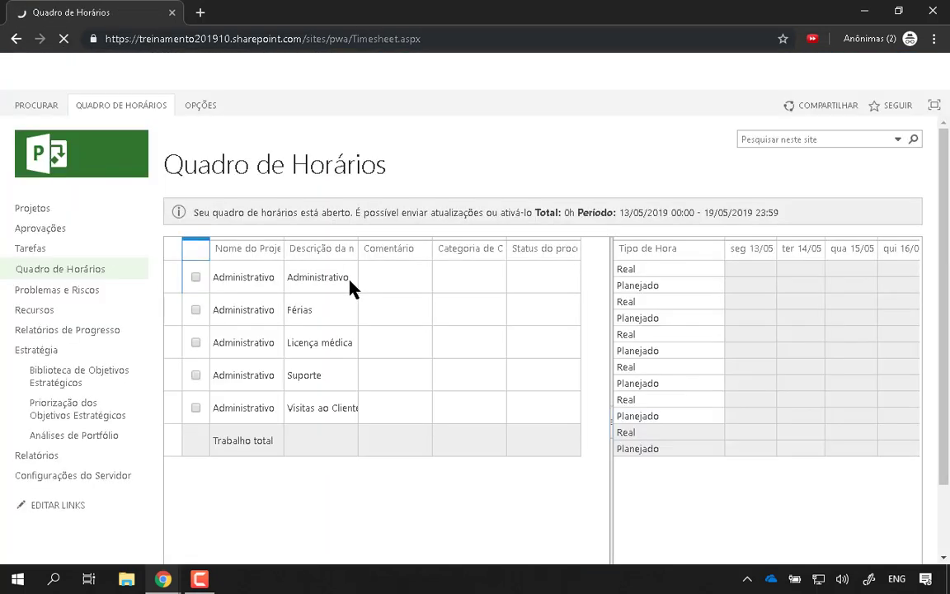
Step: Open NOVO PROJETO - MODULO DE APARENCIA from the Central de Projetos and show its Cronograma
click(30, 211)
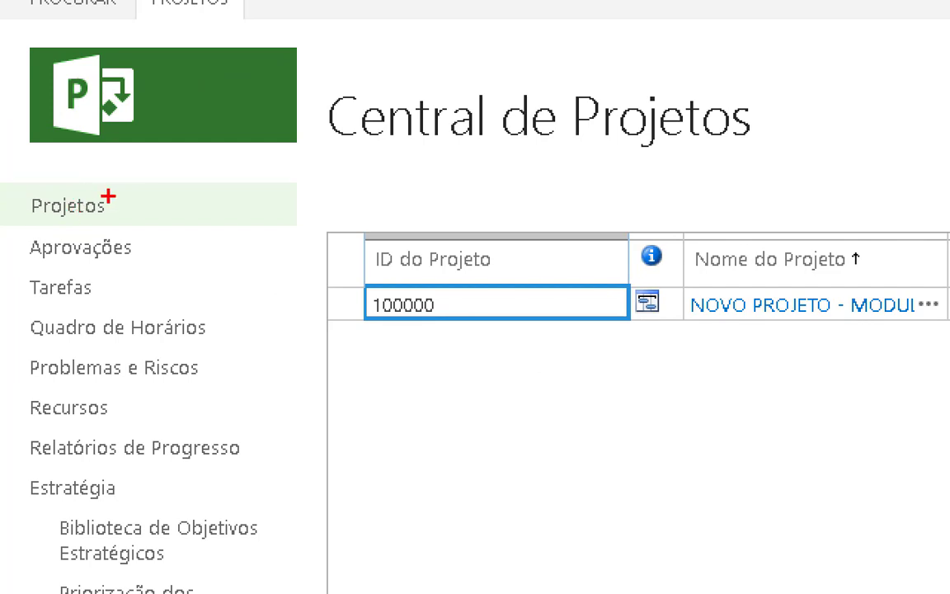
mouse_move(107, 192)
mouse_down()
mouse_move(10, 212)
mouse_move(157, 211)
mouse_move(22, 171)
mouse_up()
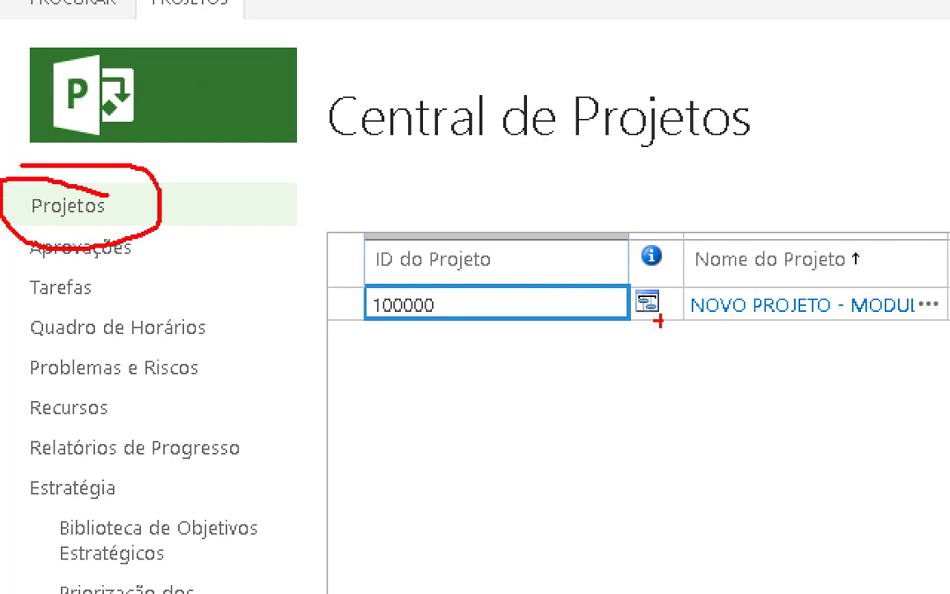
drag(779, 267, 730, 268)
mouse_move(743, 277)
mouse_down()
mouse_move(948, 314)
mouse_move(843, 255)
mouse_up()
key(Escape)
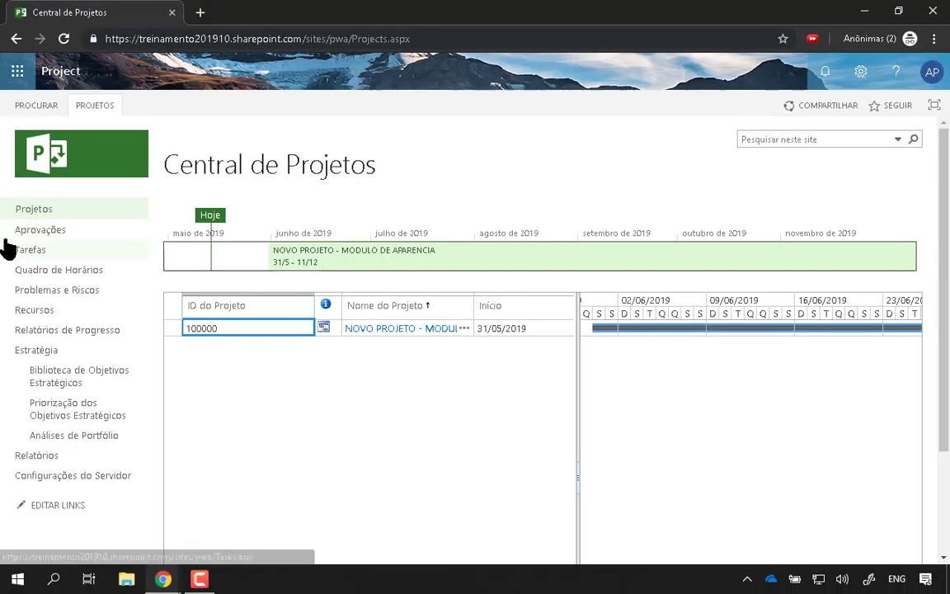
drag(578, 355, 600, 355)
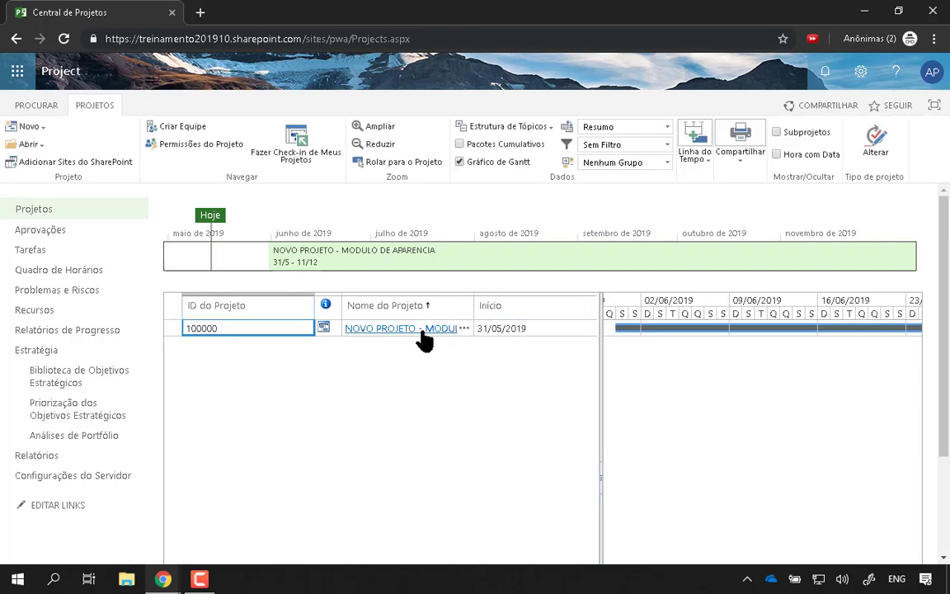
click(382, 330)
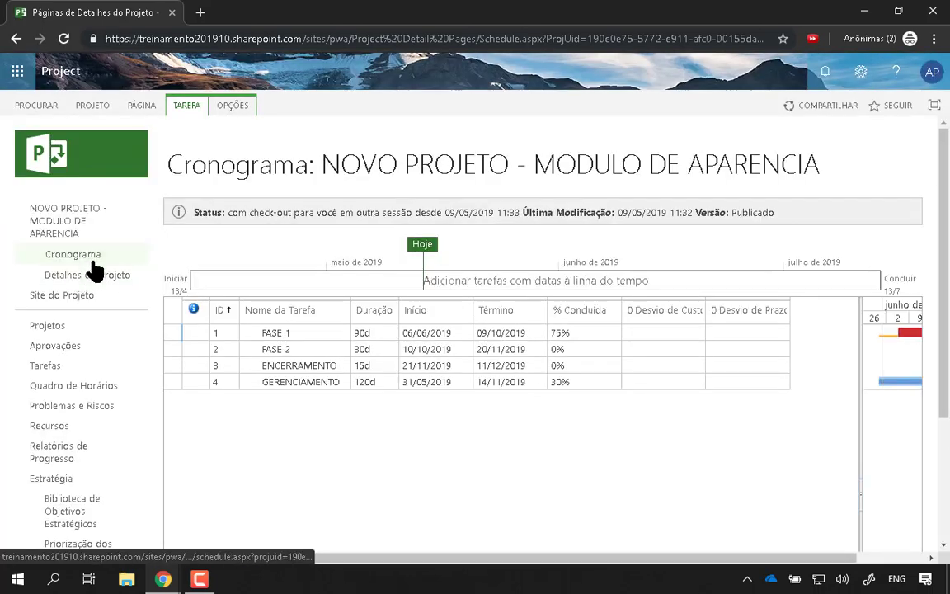
click(72, 260)
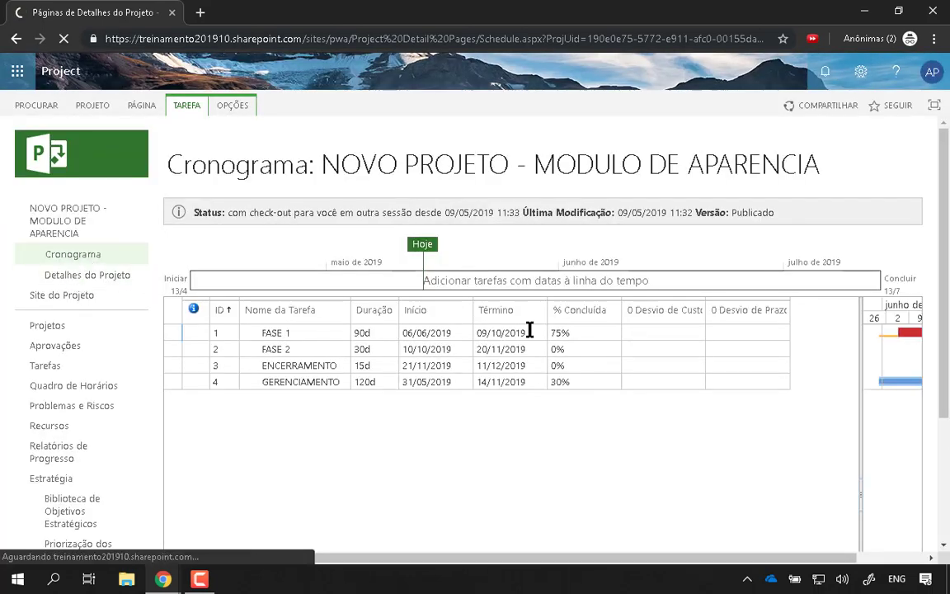
drag(860, 460, 579, 449)
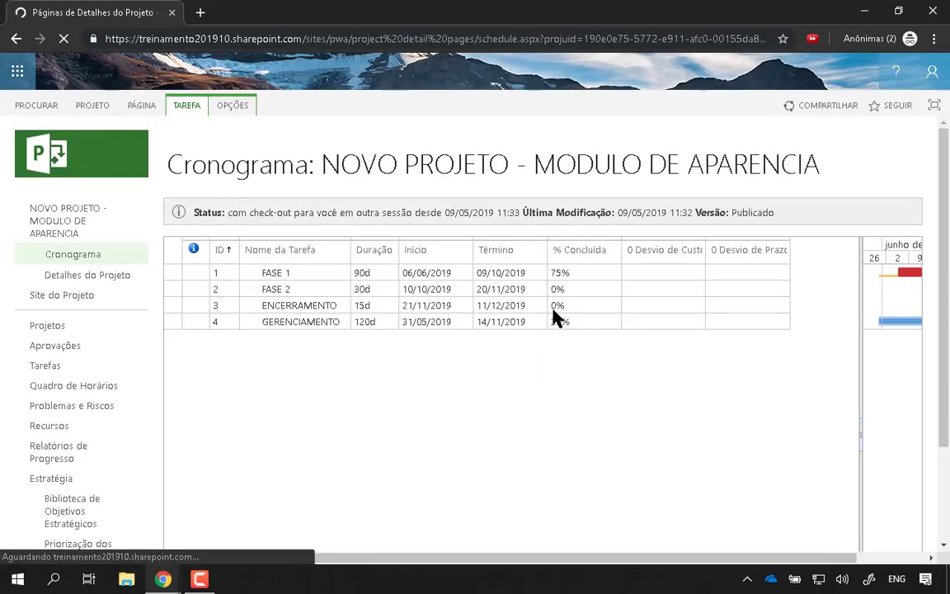
Step: Put the schedule in edit mode and set % Concluída to 0 for FASE 1, FASE 2, ENCERRAMENTO and GERENCIAMENTO
click(563, 289)
click(582, 335)
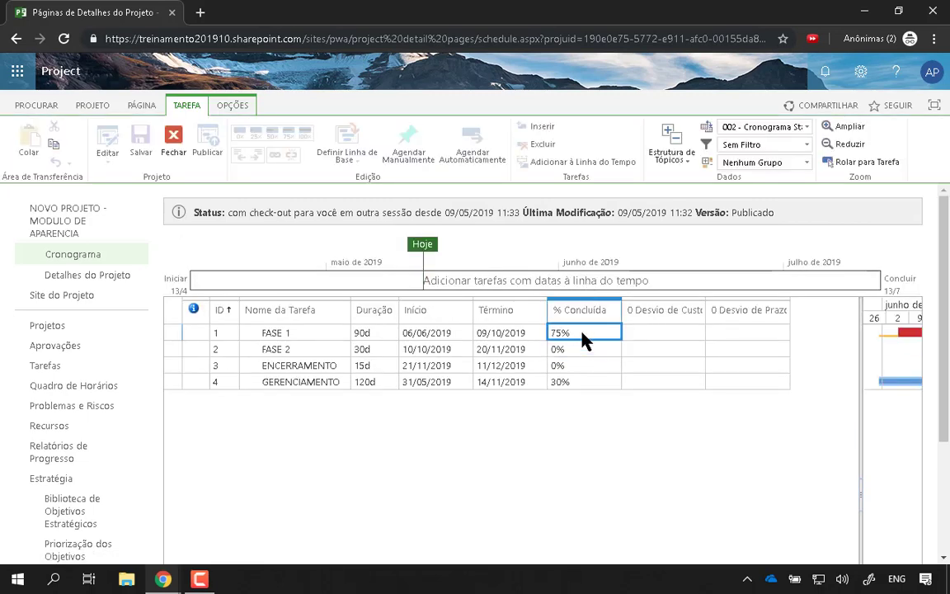
click(196, 117)
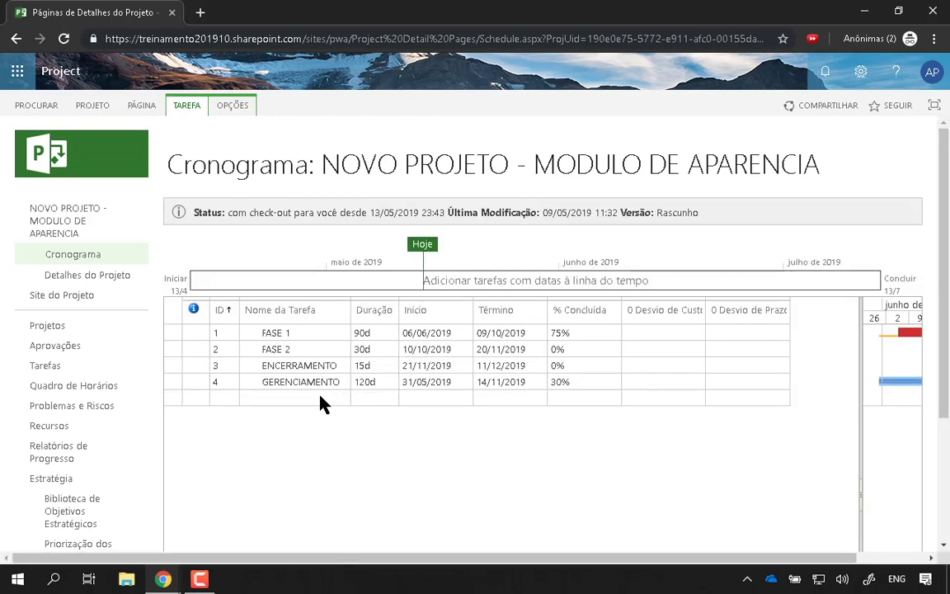
click(601, 332)
text(0)
key(Return)
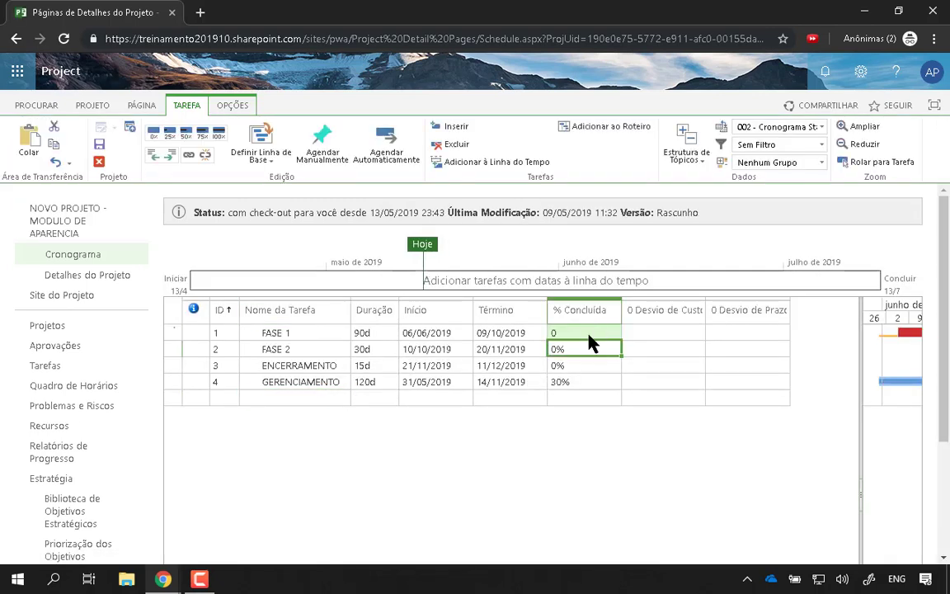
text(0)
key(Return)
text(0)
key(Return)
text(0)
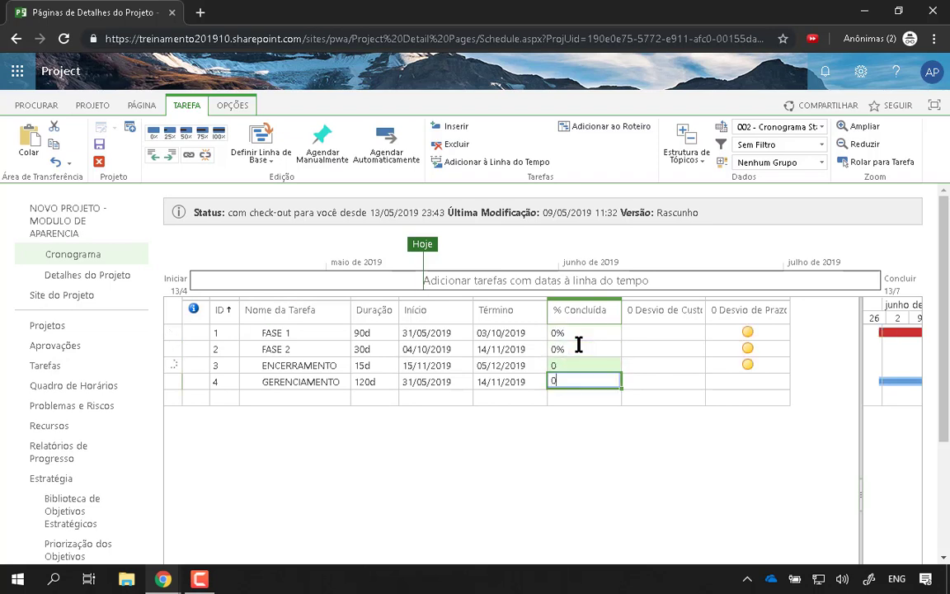
key(Return)
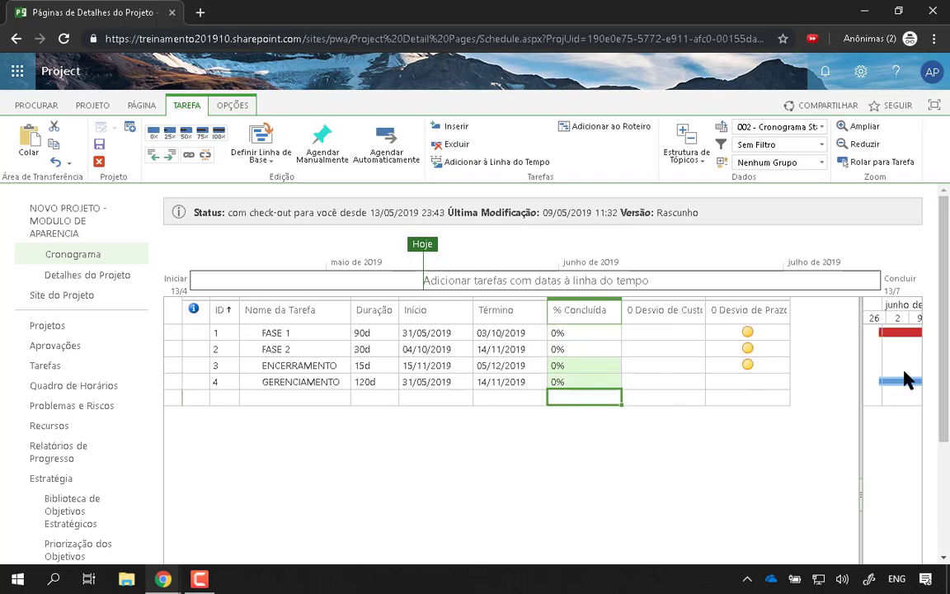
Step: Save and publish the project schedule, and review the Duração and % Concluída columns of its tasks
drag(861, 431, 598, 418)
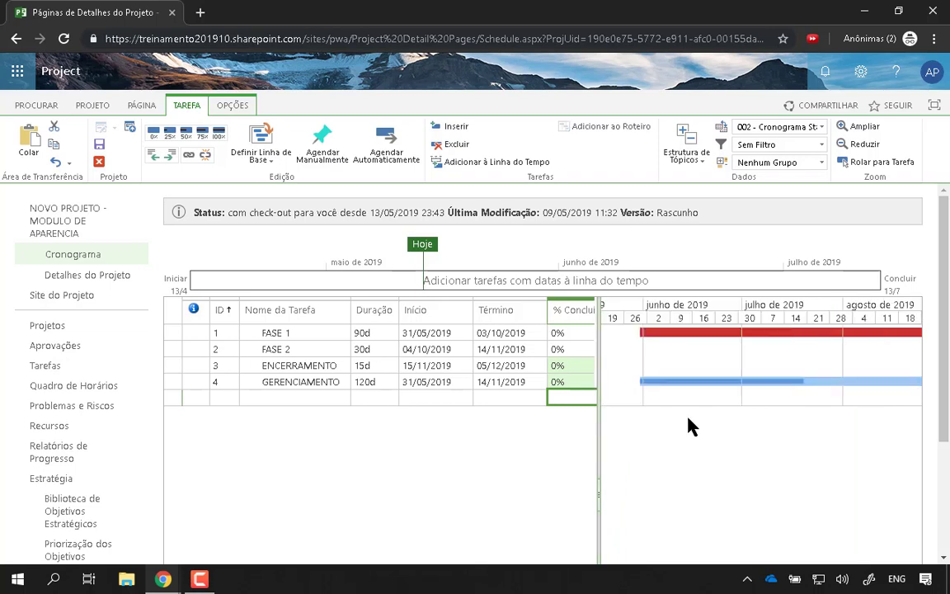
click(561, 380)
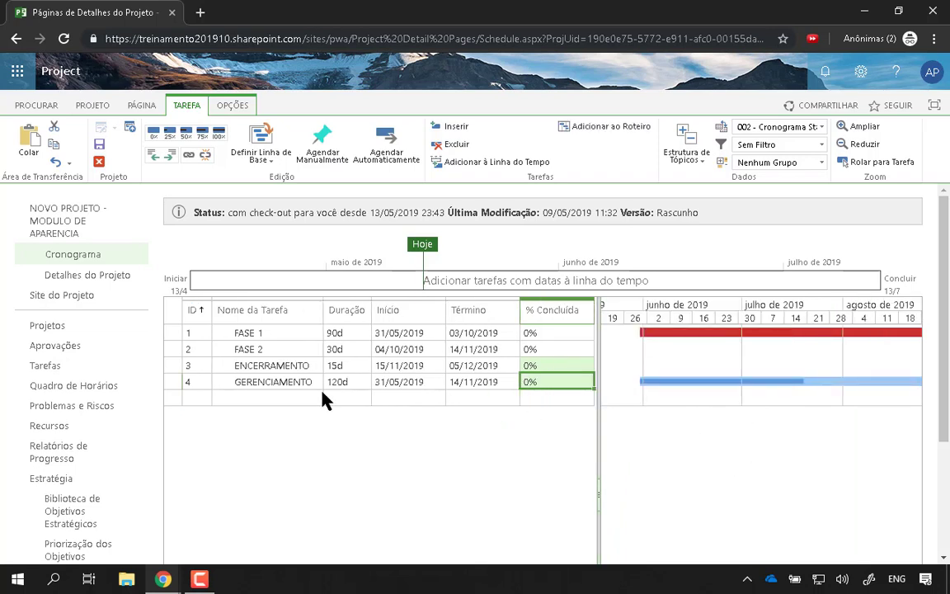
click(101, 144)
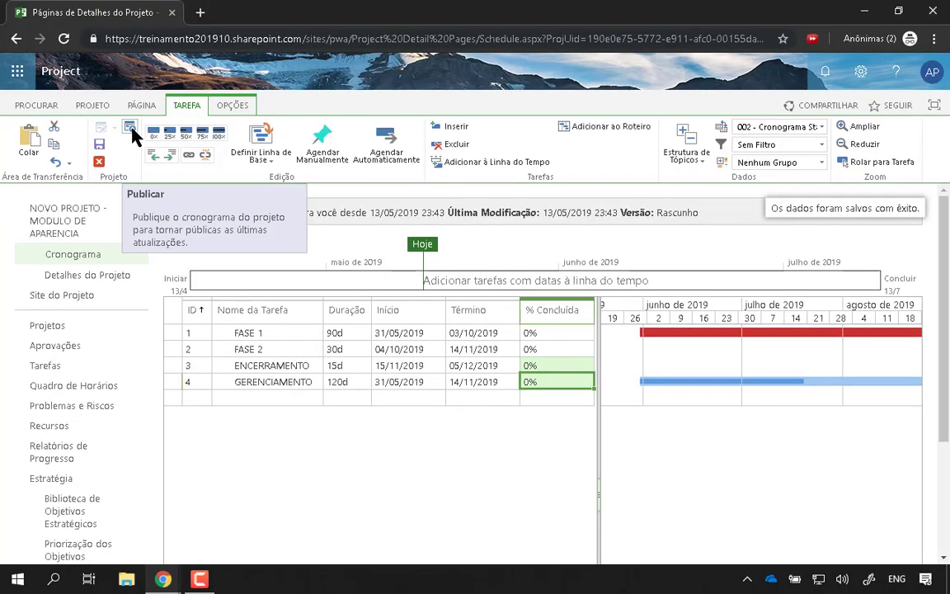
click(130, 127)
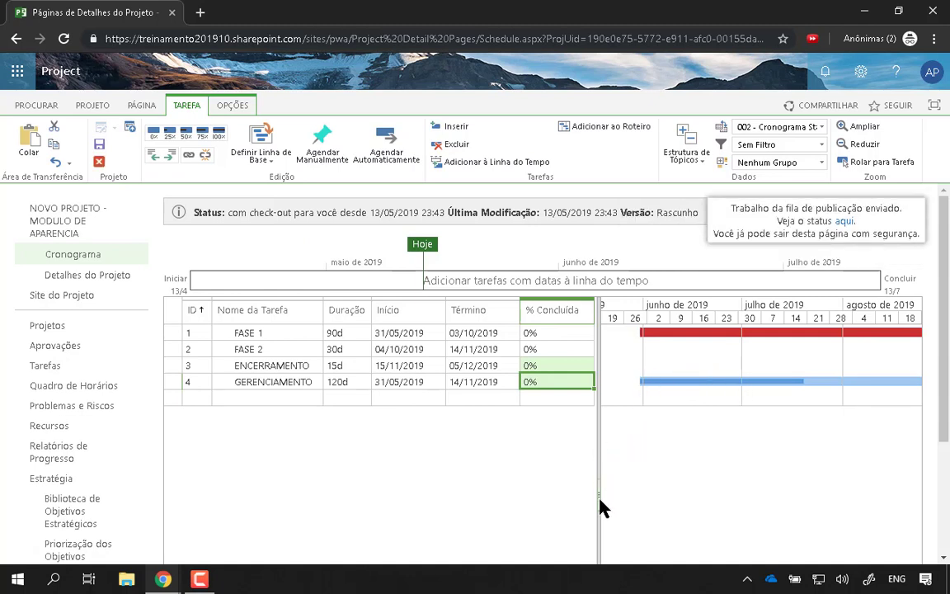
drag(601, 507, 700, 478)
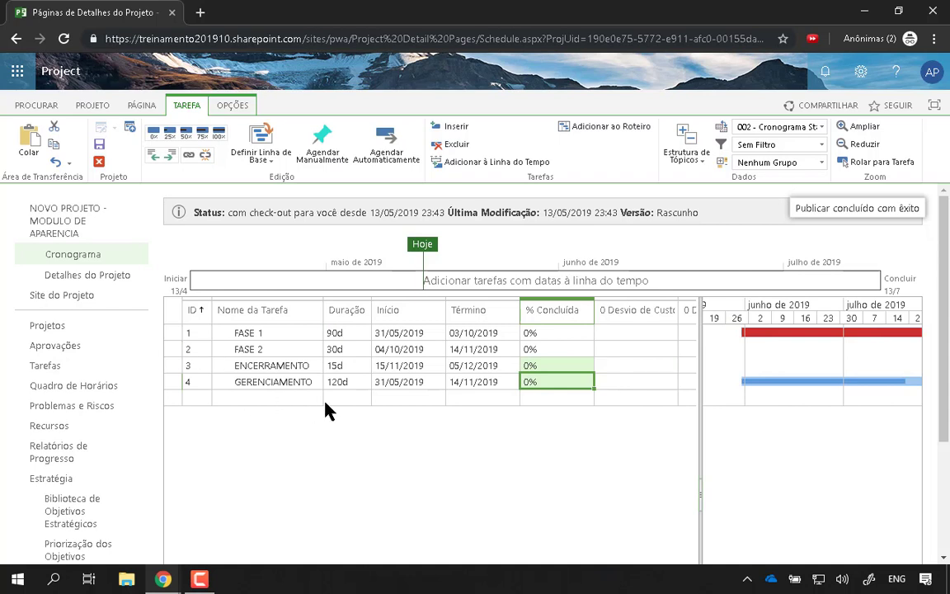
drag(345, 340, 343, 384)
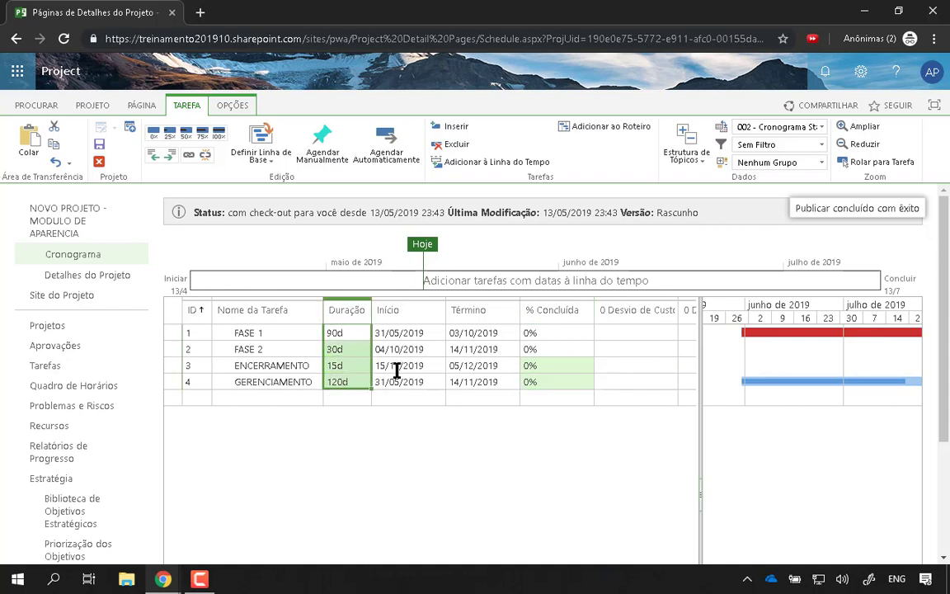
drag(577, 334, 581, 390)
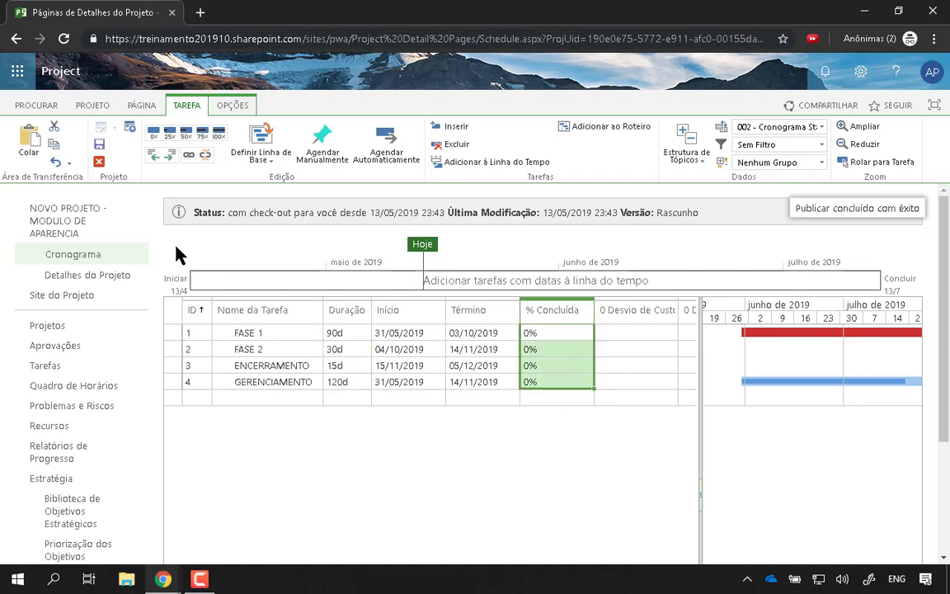
Step: Open the project's Criar Equipe page and widen the Nome do Recurso column to view the available resources
click(88, 113)
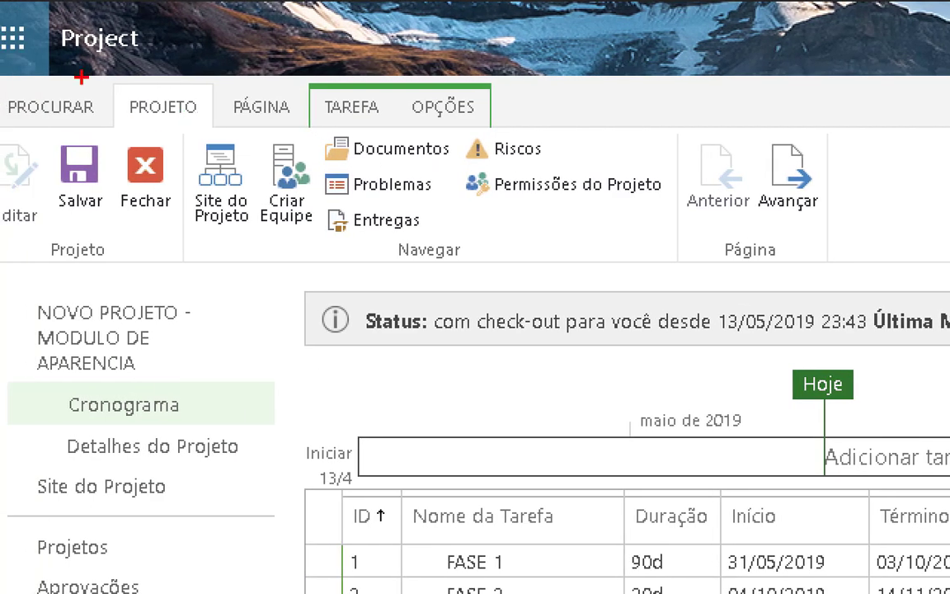
drag(51, 91, 102, 91)
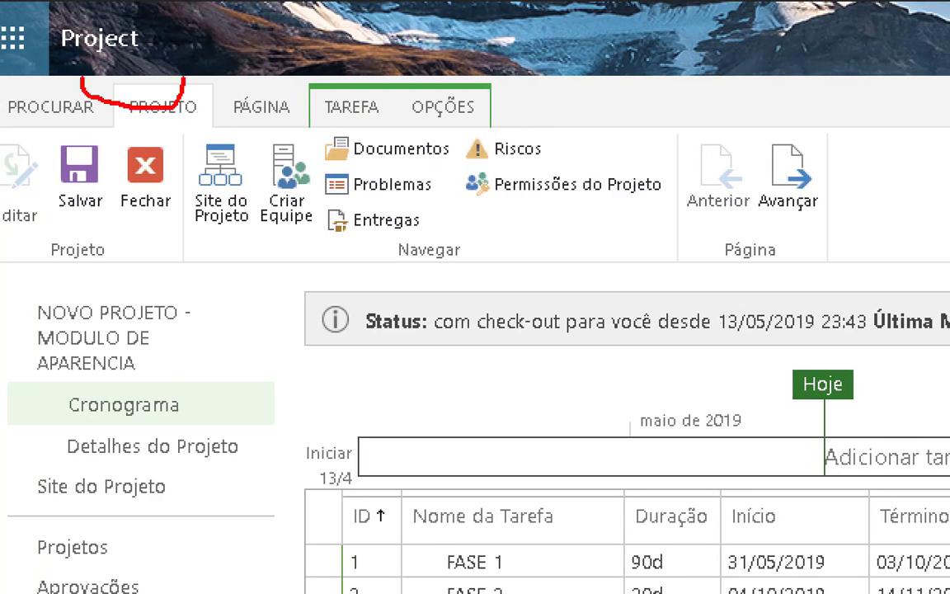
mouse_move(272, 131)
mouse_down()
mouse_move(239, 186)
mouse_move(334, 159)
mouse_move(278, 130)
mouse_up()
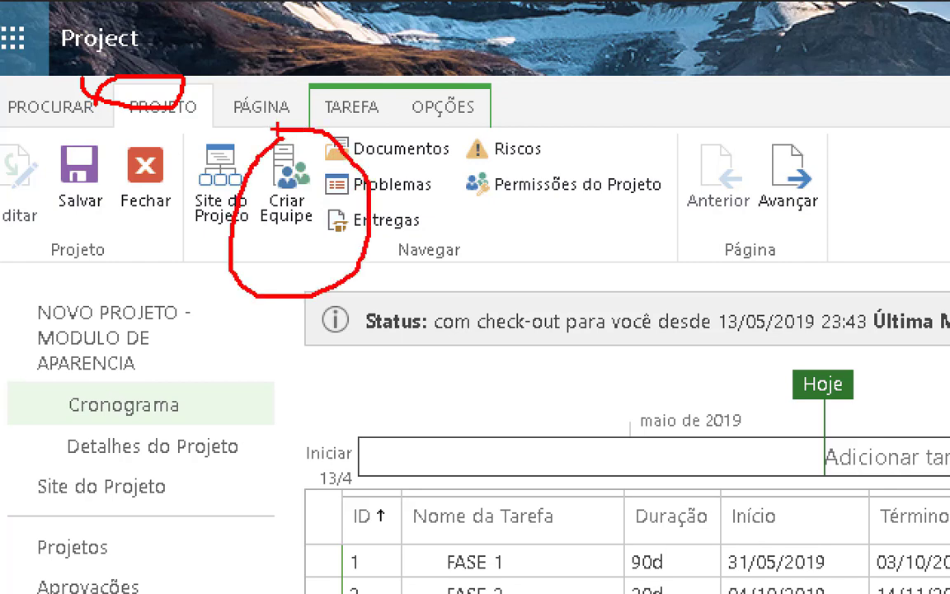
drag(253, 237, 334, 237)
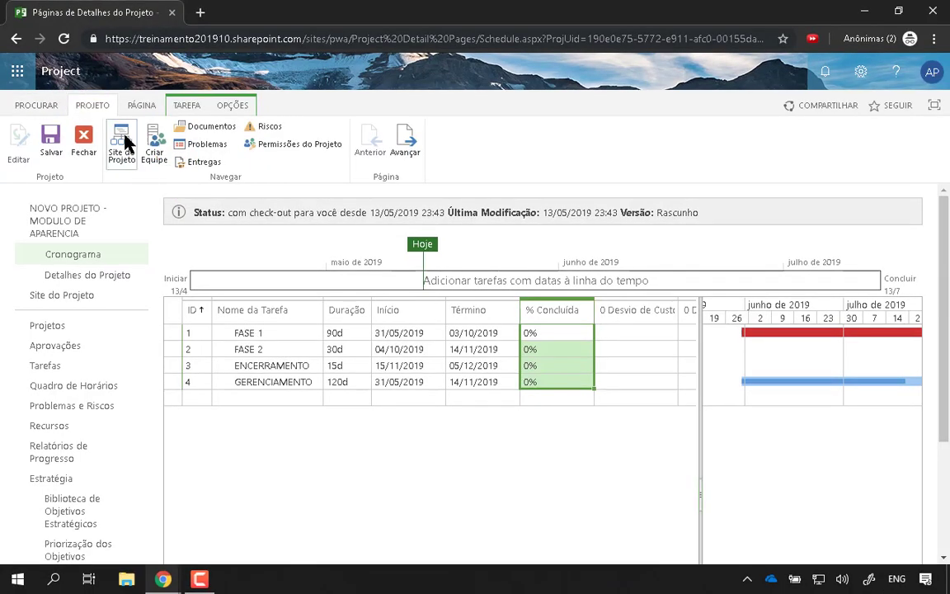
click(153, 153)
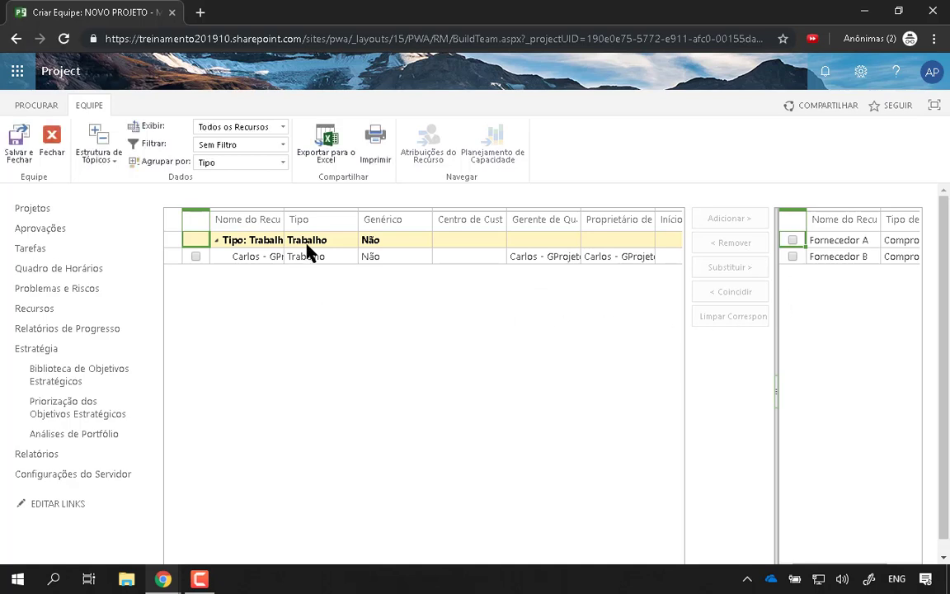
drag(284, 222, 371, 230)
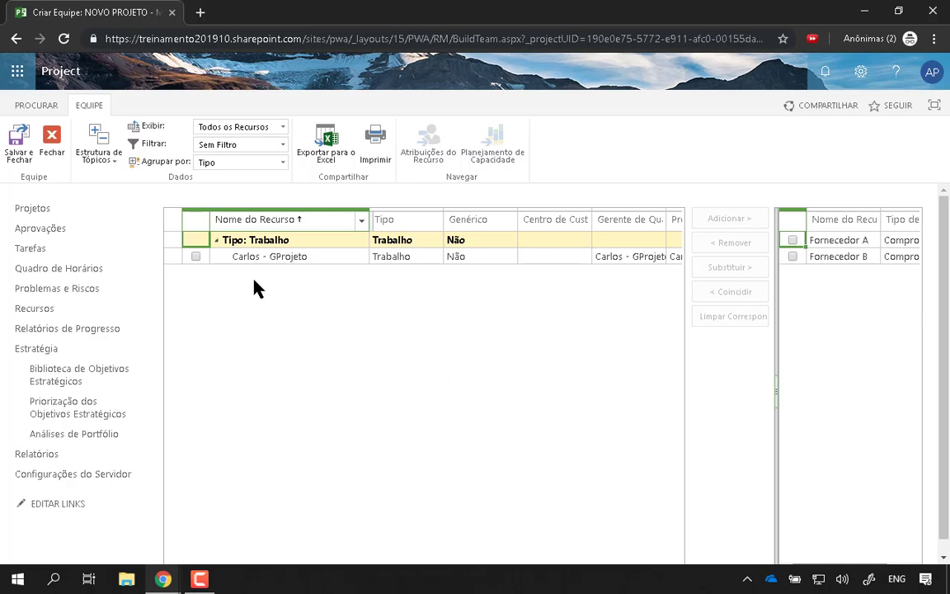
Step: Open the ADMIN PPM user for editing through Gerenciar Usuários in Configurações do PWA and locate the option to be assigned as a resource
click(861, 73)
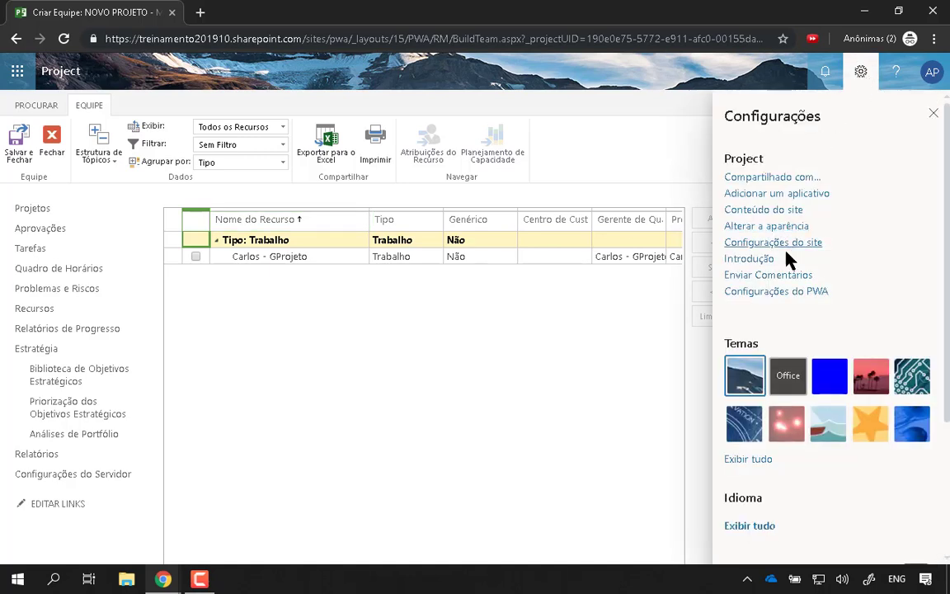
click(780, 295)
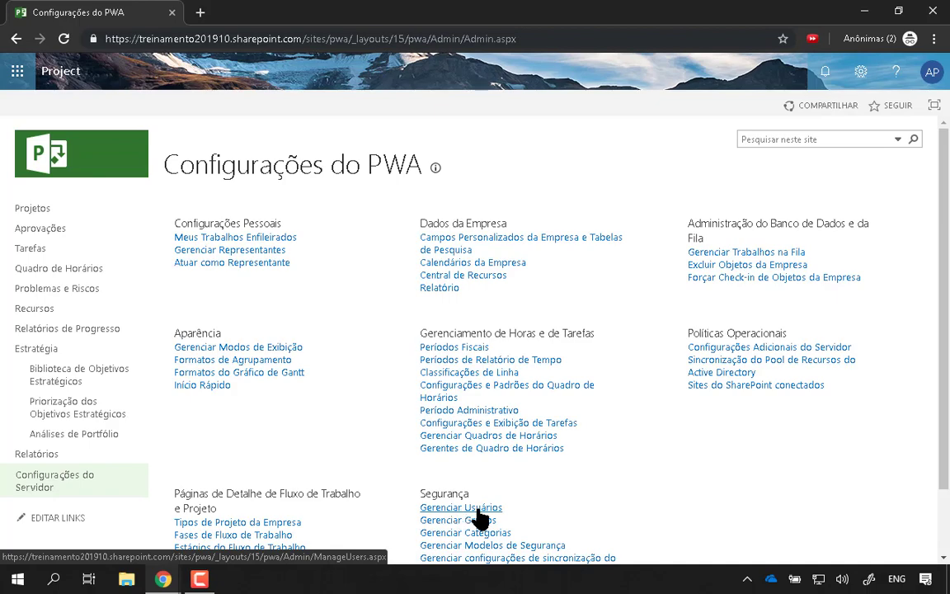
scroll(575, 467, down, 2)
click(424, 433)
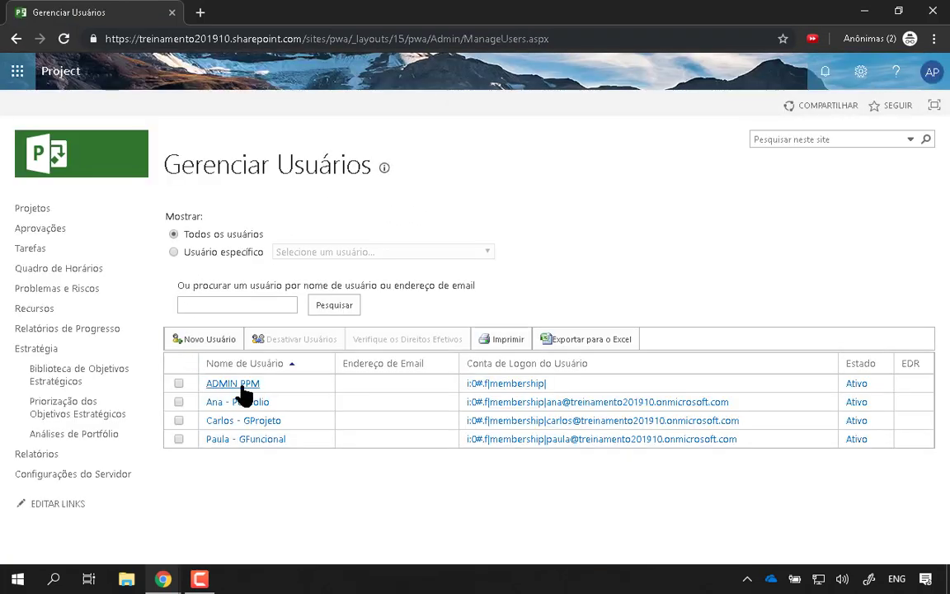
click(244, 384)
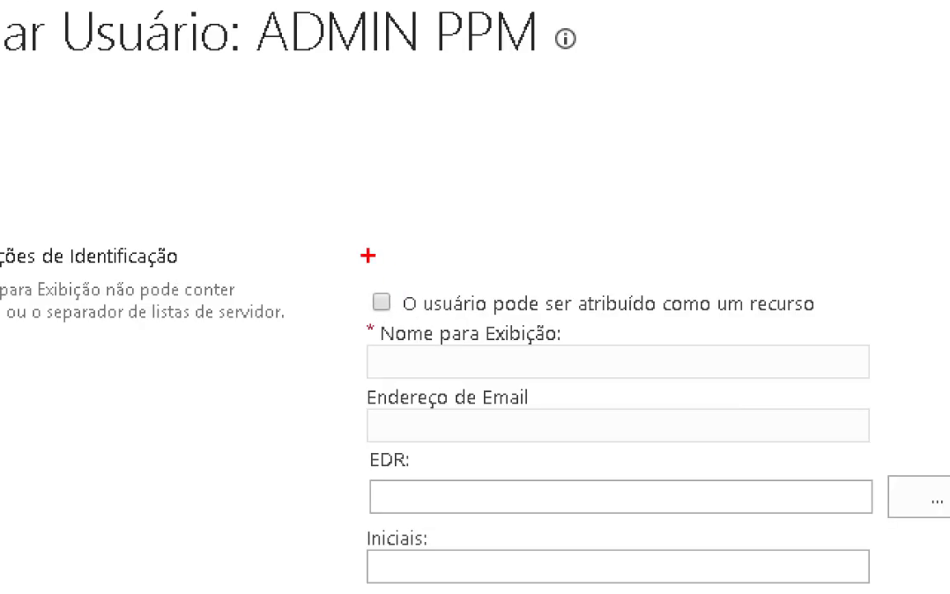
mouse_move(361, 256)
mouse_down()
mouse_move(477, 297)
mouse_move(275, 264)
mouse_up()
mouse_move(376, 280)
mouse_down()
mouse_move(427, 289)
mouse_move(446, 274)
mouse_up()
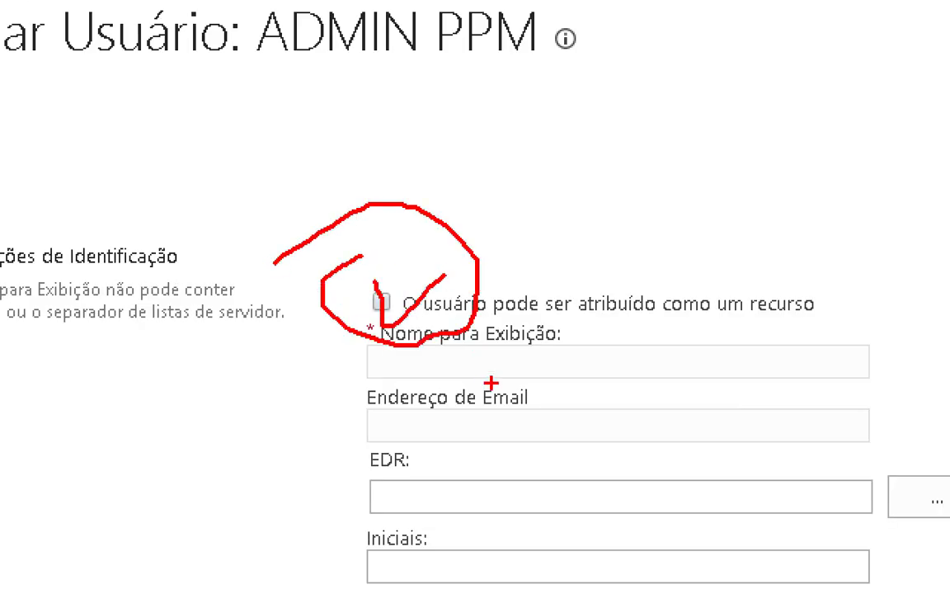
key(Escape)
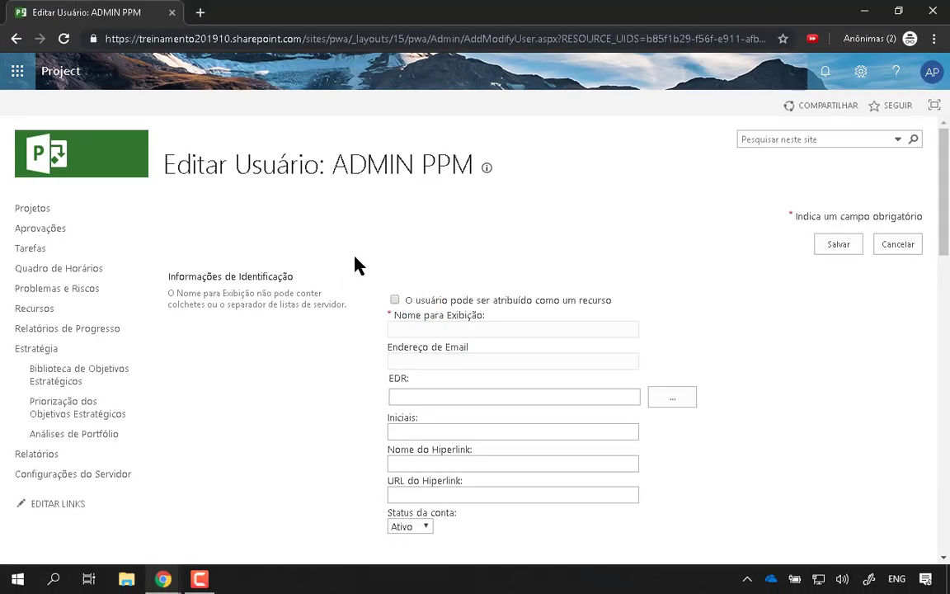
Step: Allow the ADMIN PPM user to be assigned as a resource and try to save the user
click(394, 302)
scroll(343, 315, down, 20)
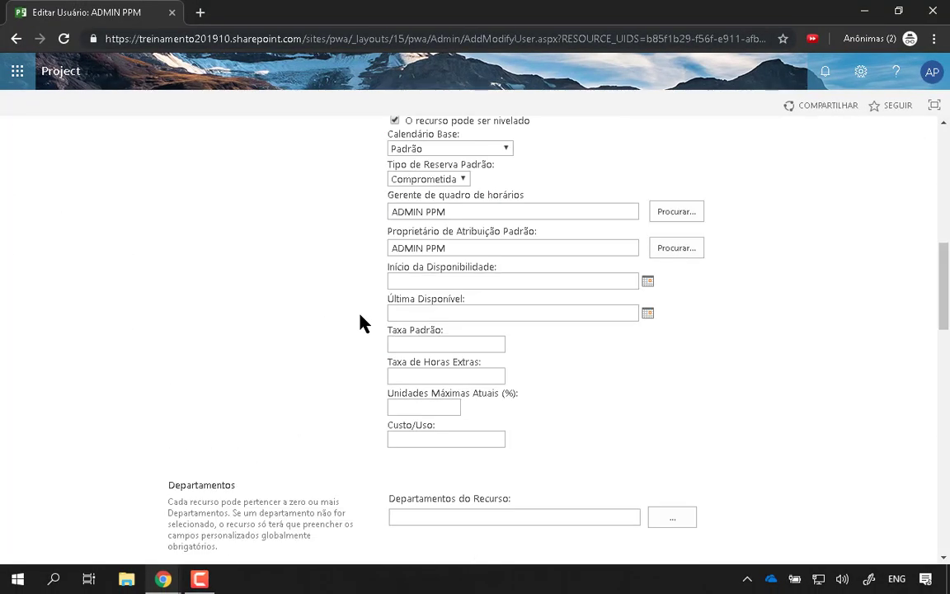
click(833, 496)
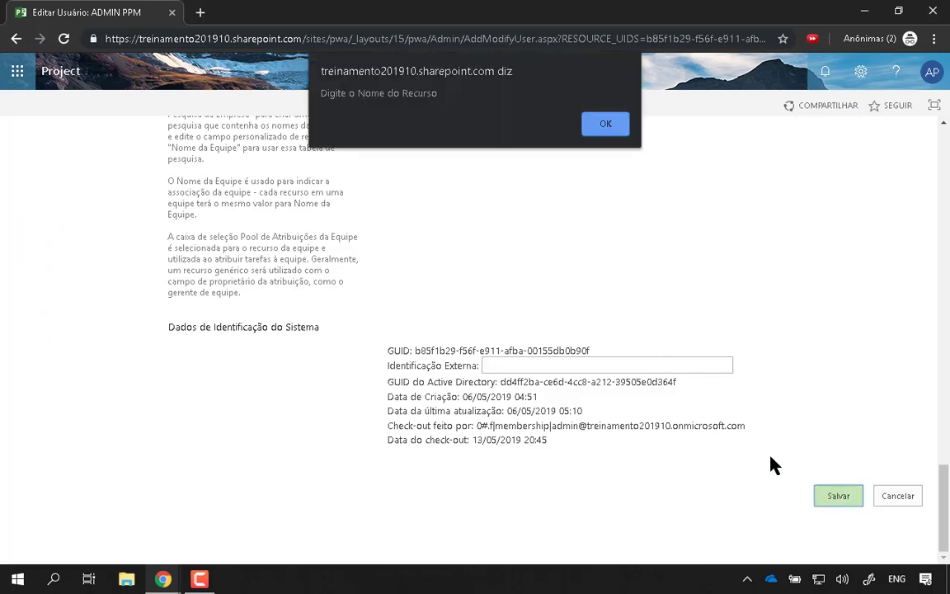
click(605, 123)
Step: Replace the unresolved Conta de logon do usuário entry with the ADMIN PPM account and save the user
scroll(536, 231, up, 15)
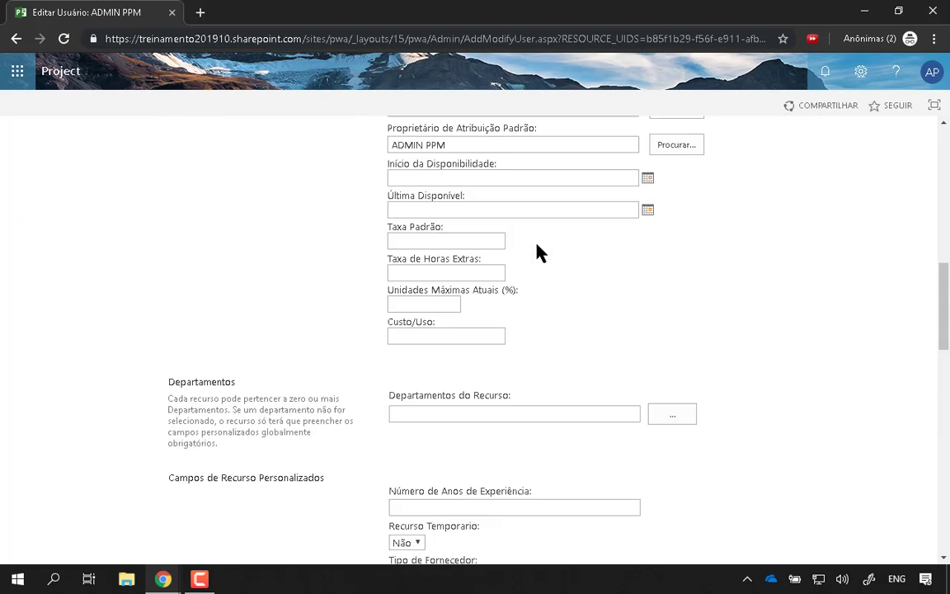
scroll(488, 236, up, 1)
scroll(490, 233, down, 2)
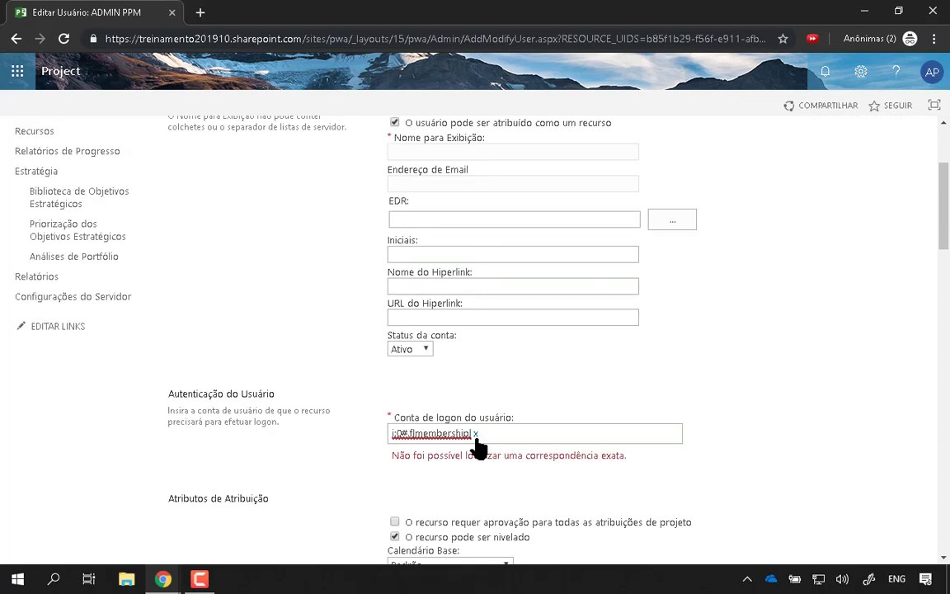
click(479, 435)
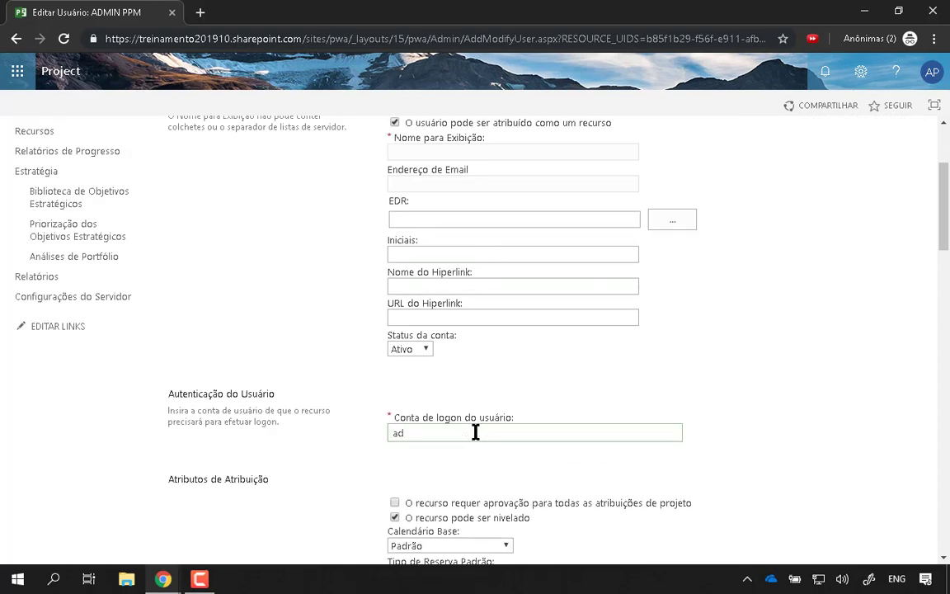
text(admin)
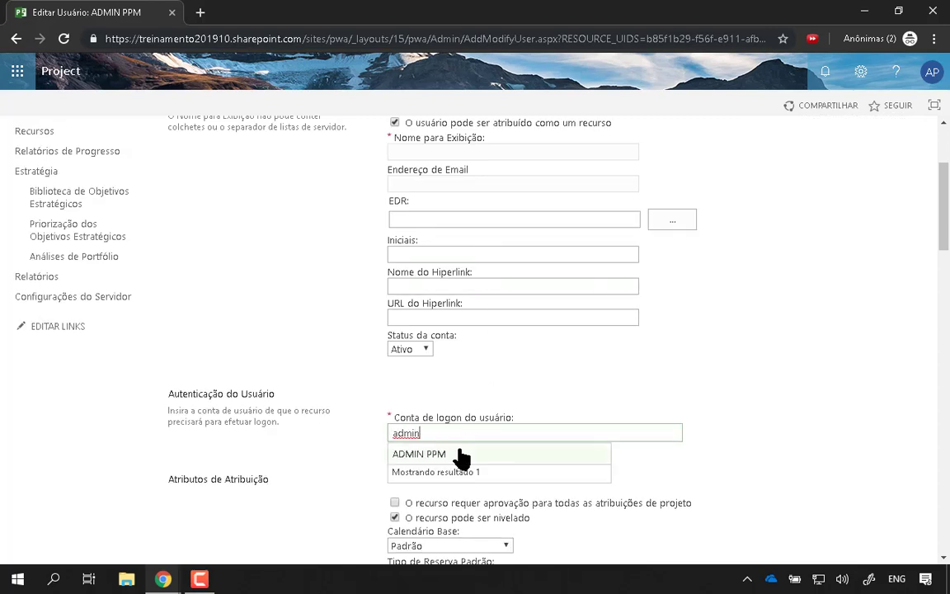
click(457, 453)
scroll(495, 450, down, 5)
scroll(516, 443, down, 12)
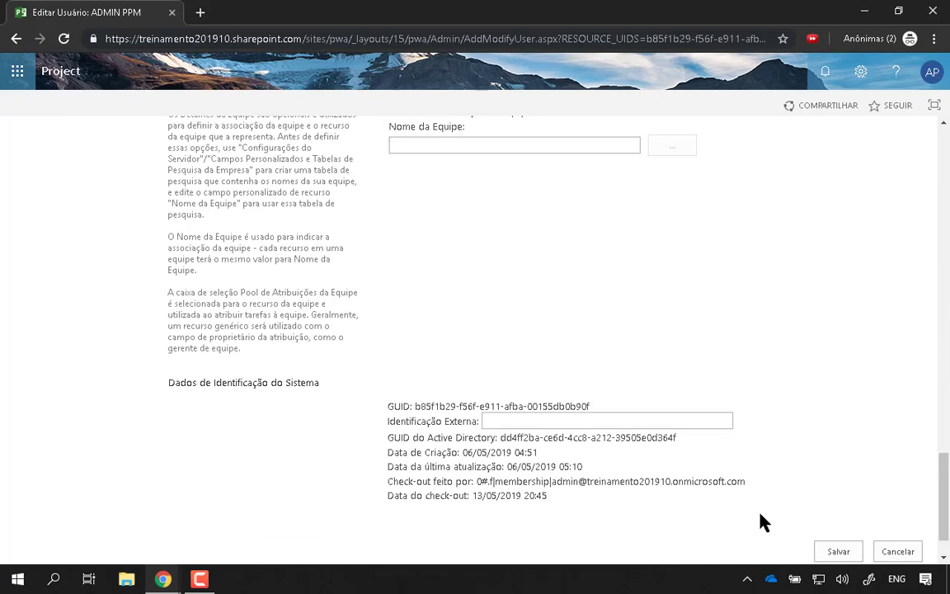
click(831, 553)
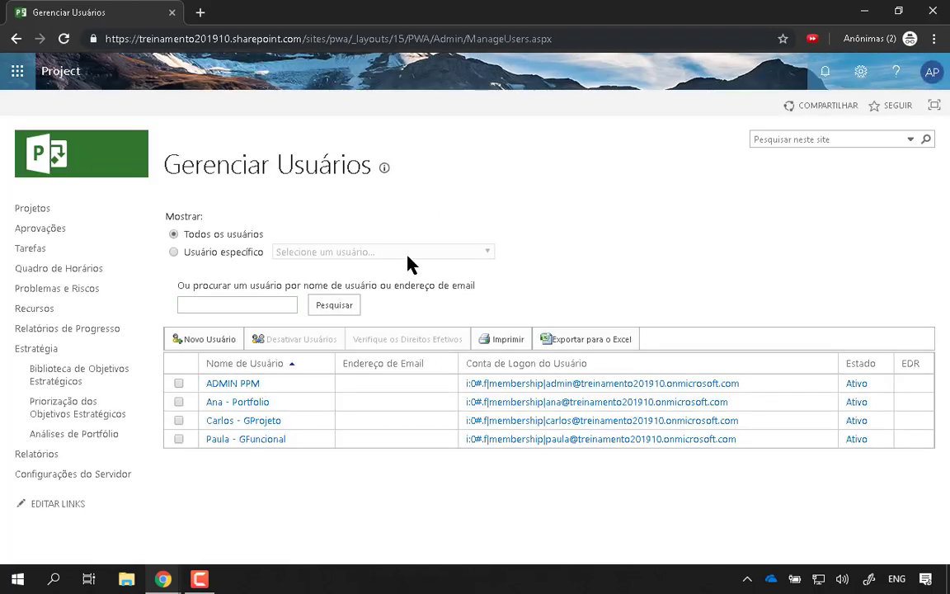
Step: Open NOVO PROJETO - MODULO DE APARENCIA from the Central de Projetos and go to its Criar Equipe page
click(15, 211)
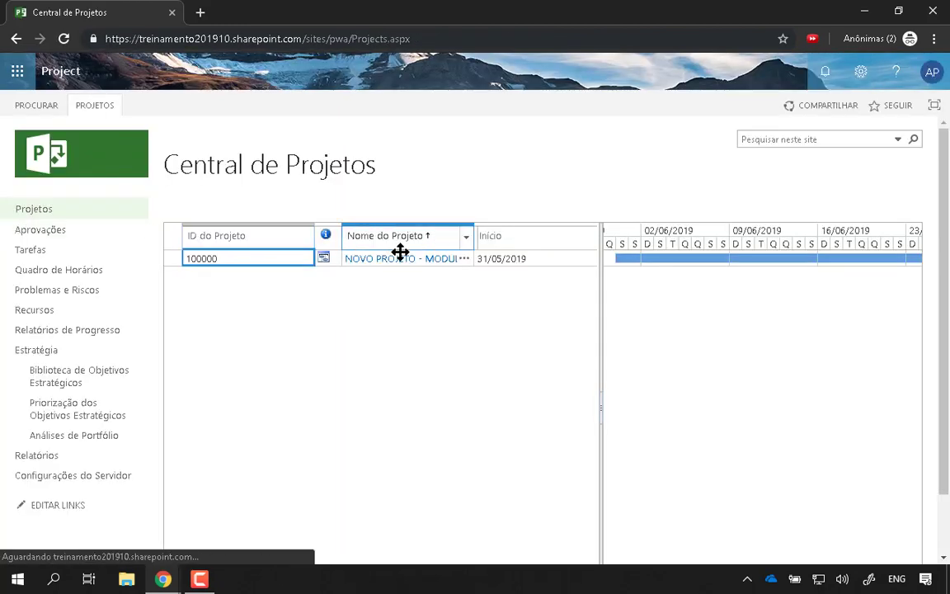
click(404, 259)
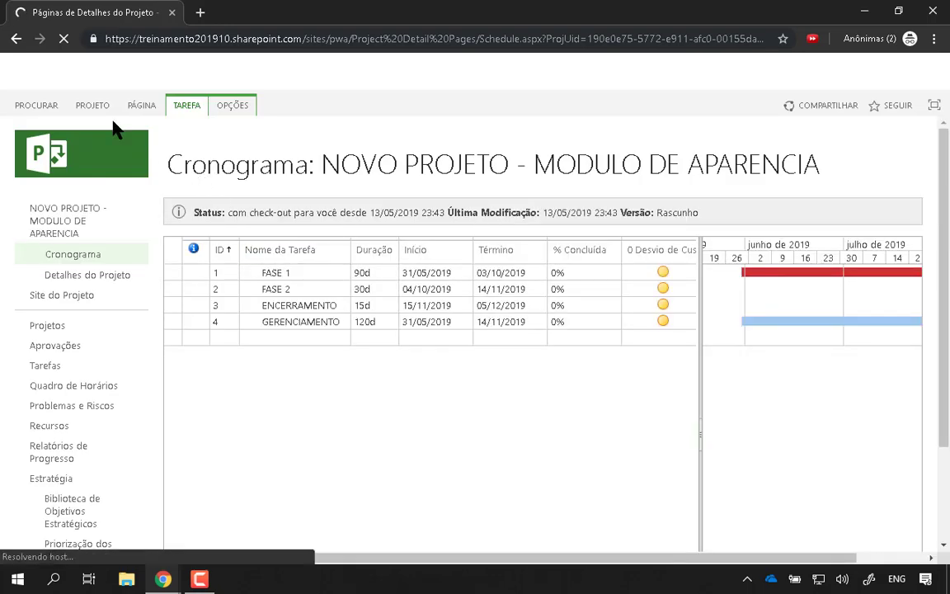
click(106, 110)
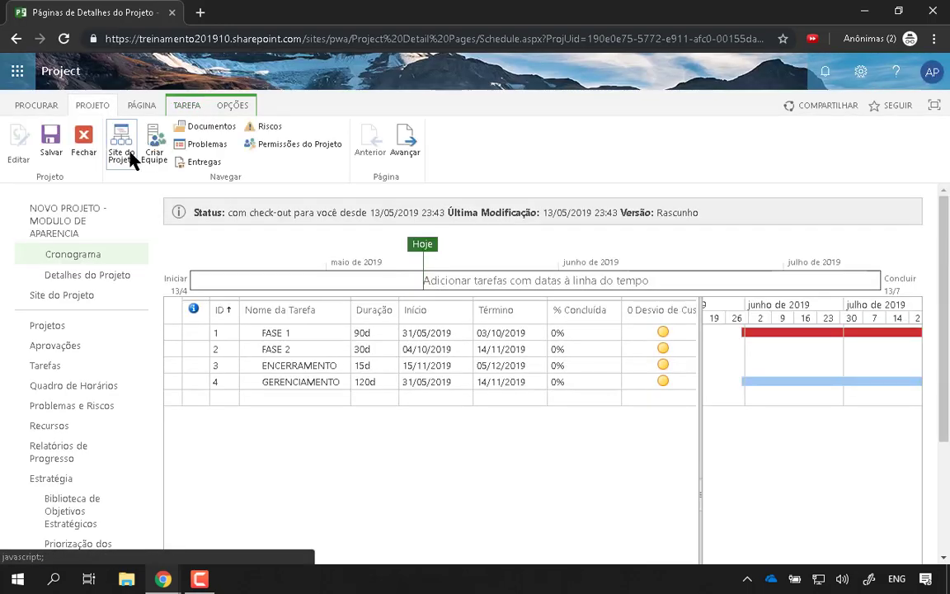
click(156, 158)
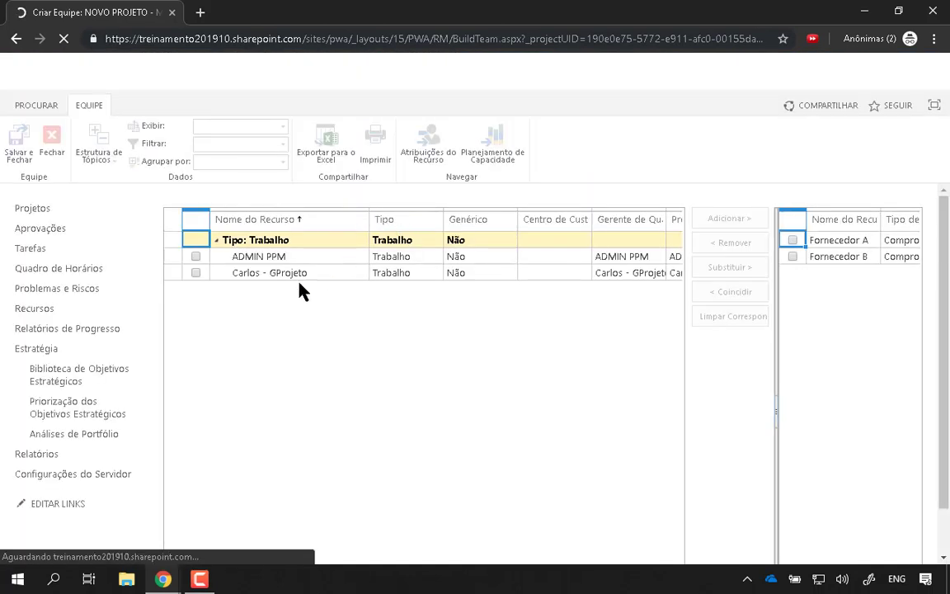
Step: Add ADMIN PPM to the project team, widen the team list, and save and close the team
click(196, 257)
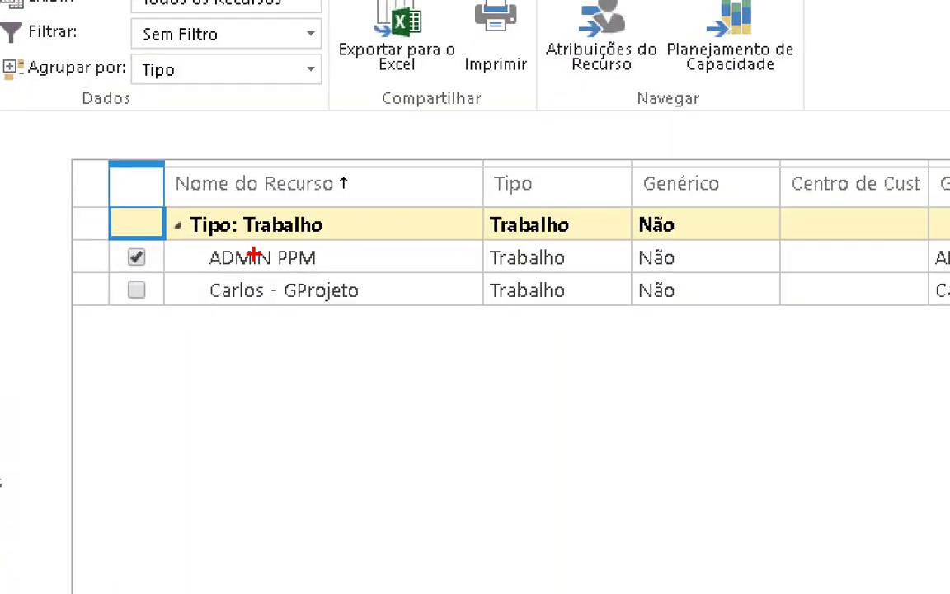
mouse_move(224, 241)
mouse_down()
mouse_move(213, 240)
mouse_move(301, 223)
mouse_up()
key(Escape)
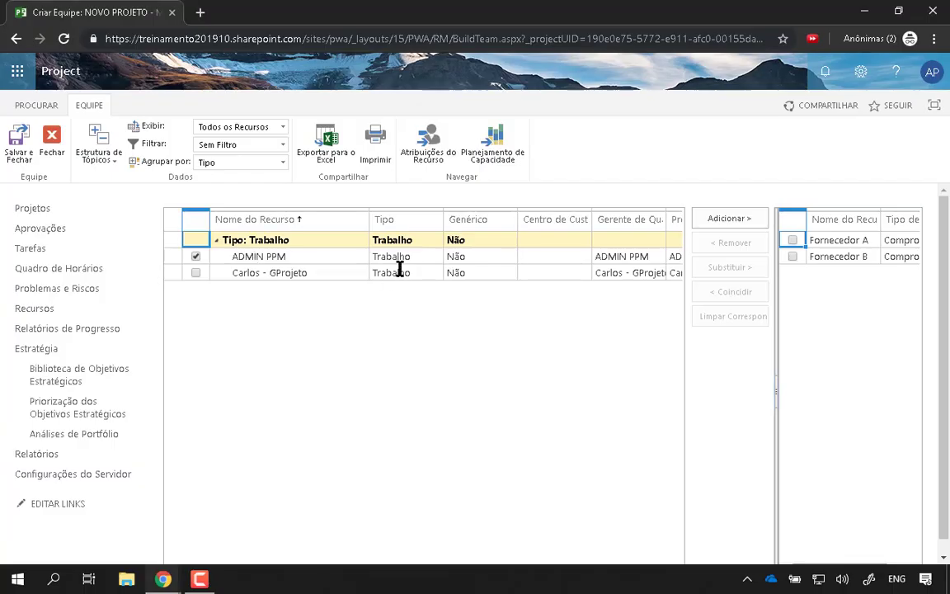
click(734, 220)
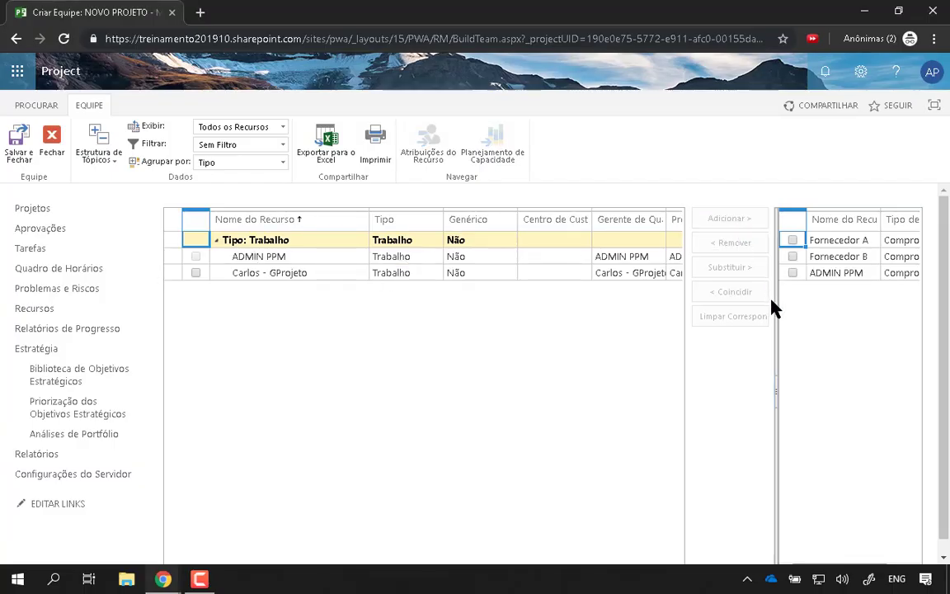
drag(776, 322, 727, 351)
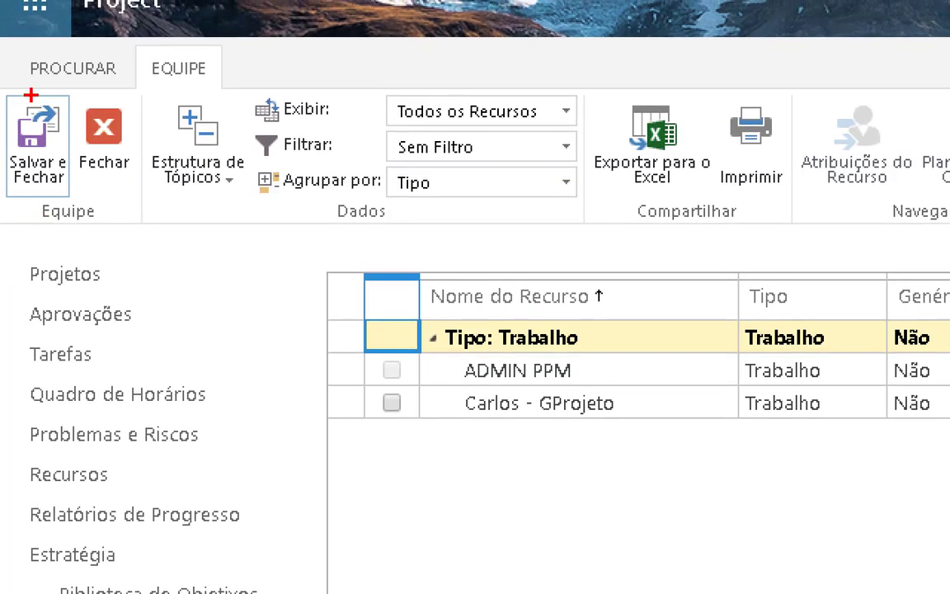
mouse_move(16, 117)
mouse_down()
mouse_move(23, 174)
mouse_move(5, 130)
mouse_up()
mouse_move(462, 348)
mouse_down()
mouse_move(425, 371)
mouse_move(495, 345)
mouse_up()
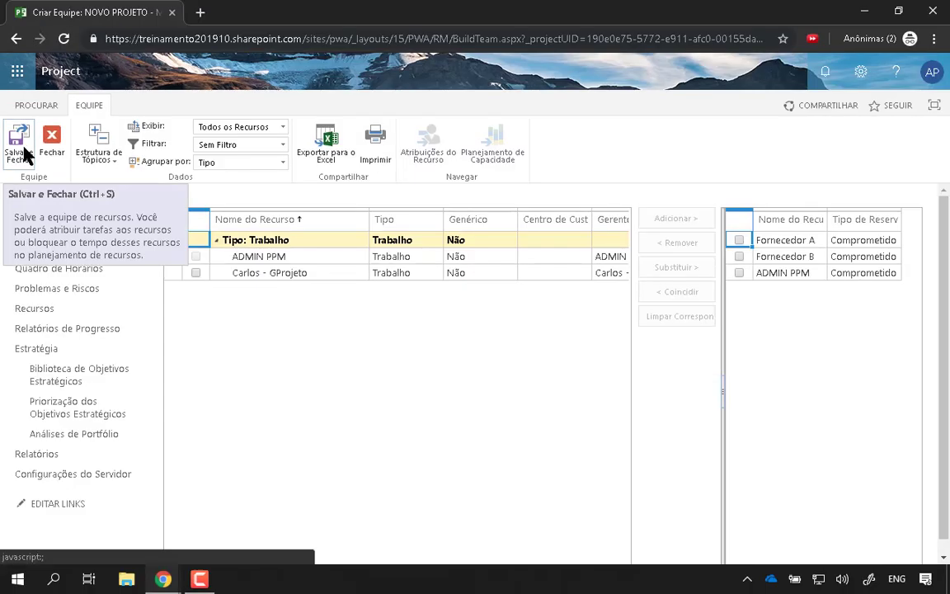
click(57, 163)
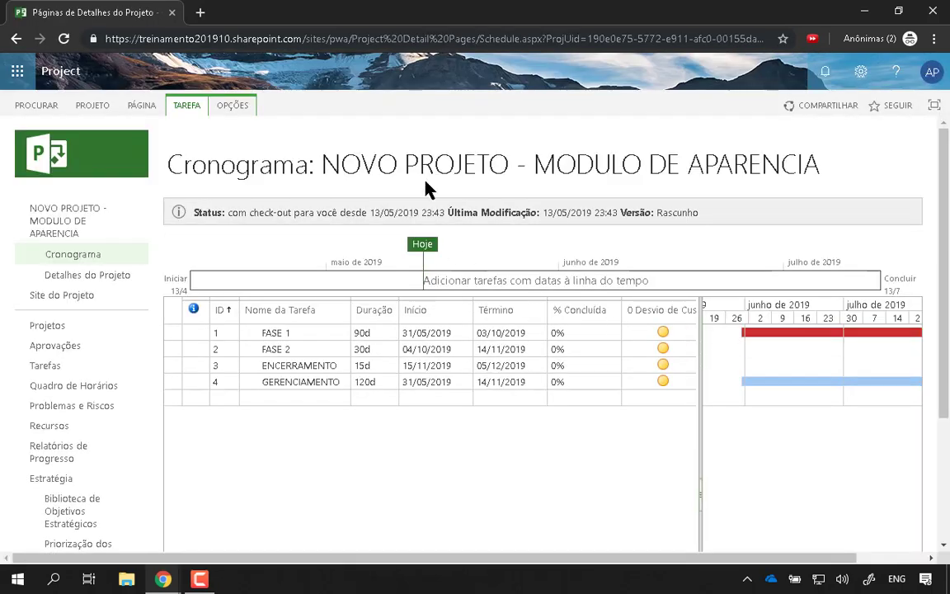
Step: Switch the schedule to the Resumo de recursos view to check the project's resources
click(197, 115)
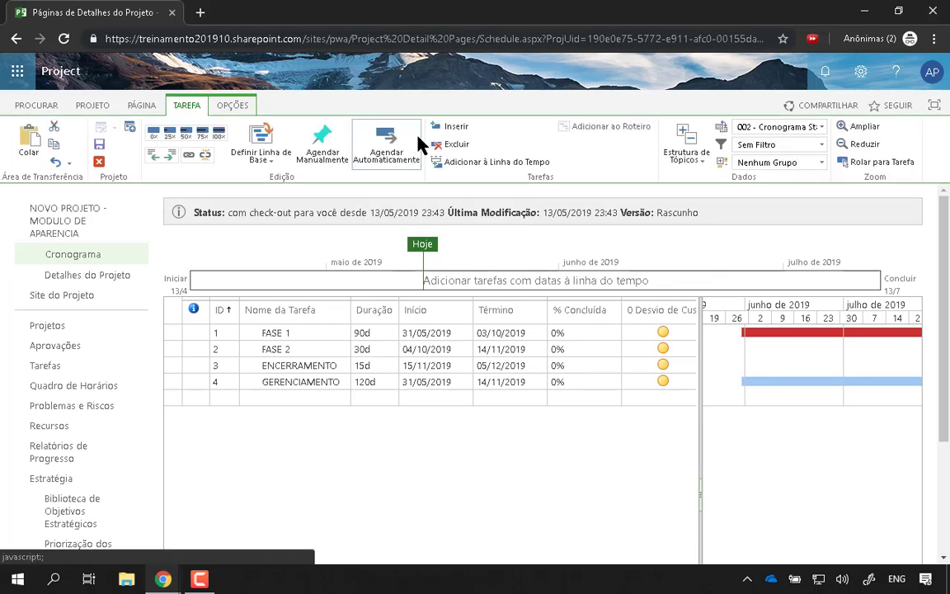
click(788, 128)
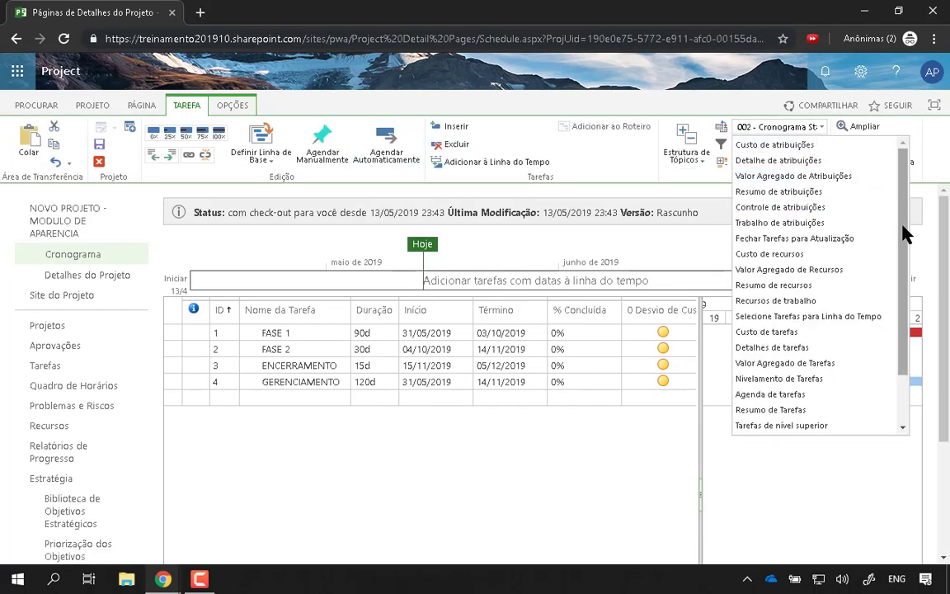
drag(906, 234, 906, 288)
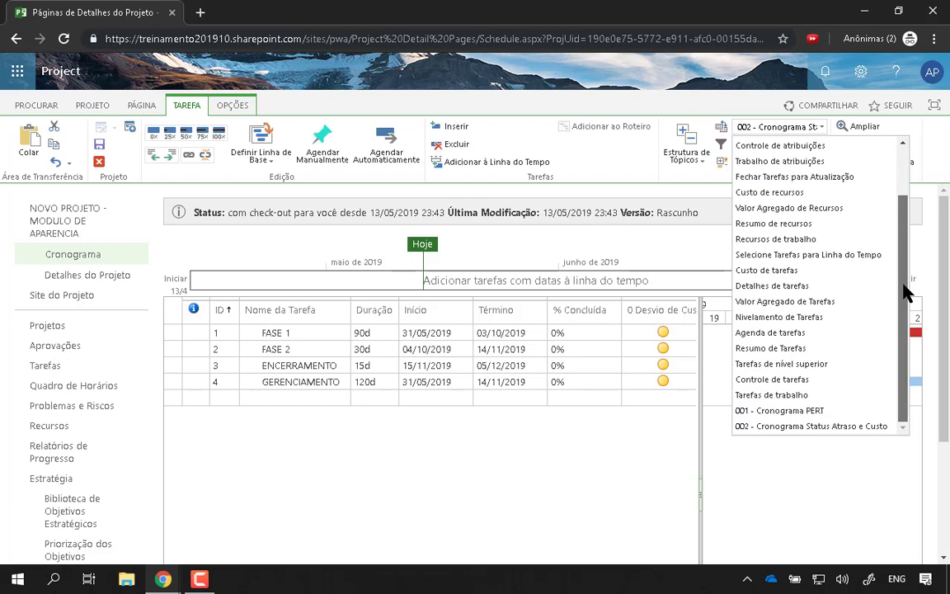
click(832, 230)
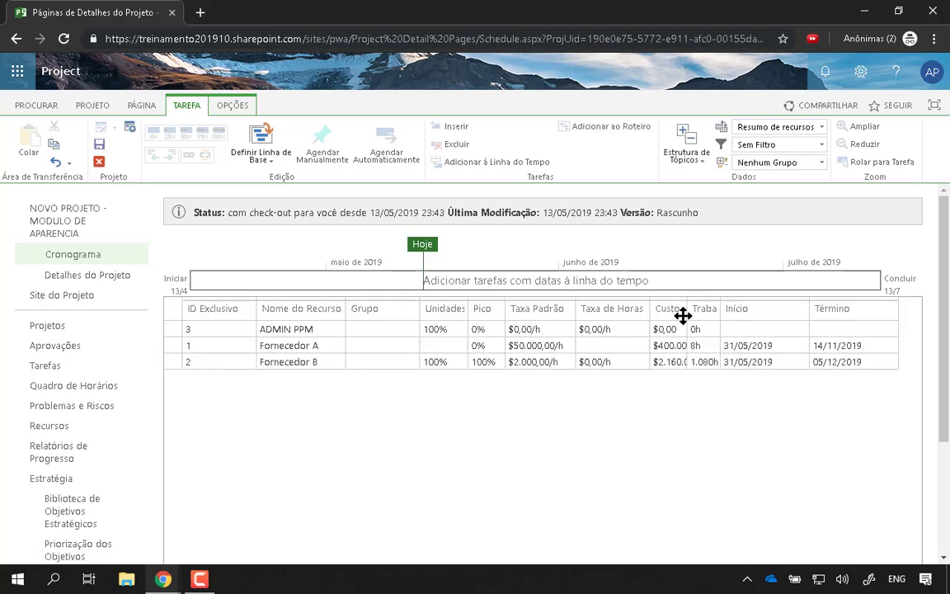
Step: Switch the schedule to the Resumo de Tarefas view and widen the task table to reveal the resource names column
click(741, 132)
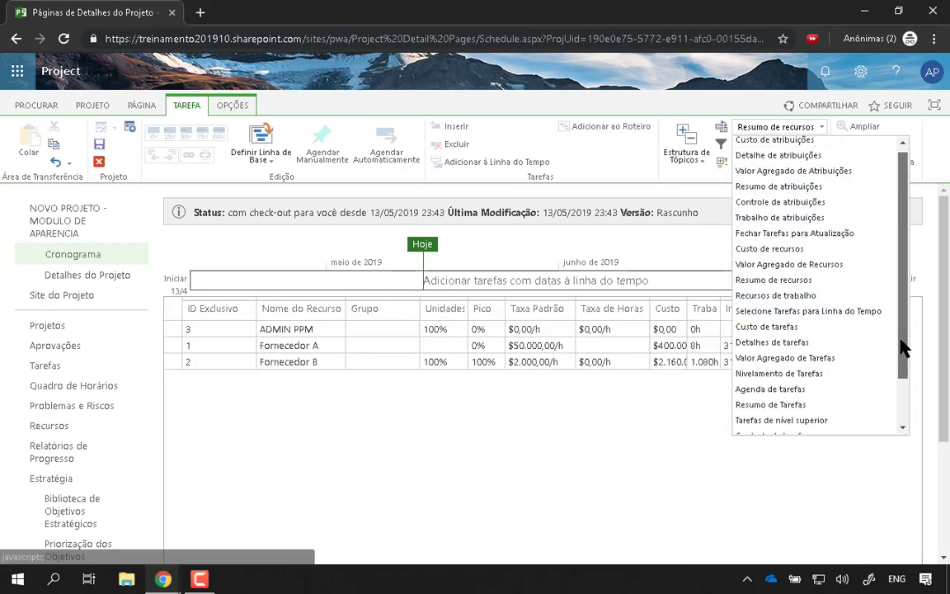
scroll(897, 342, down, 2)
click(845, 356)
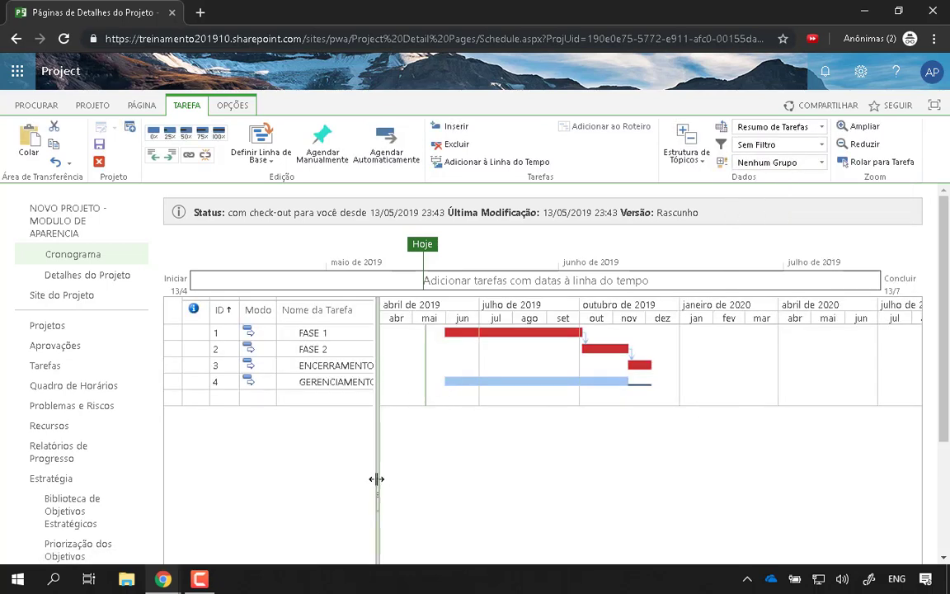
drag(376, 478, 826, 468)
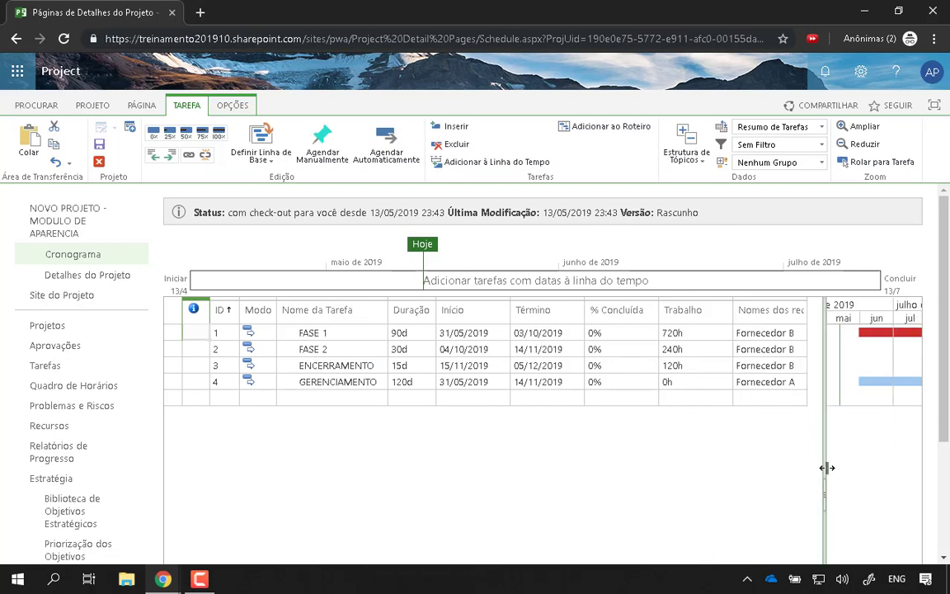
Step: Assign ADMIN PPM instead of Fornecedor B to the FASE 1 and FASE 2 tasks
click(792, 334)
click(799, 334)
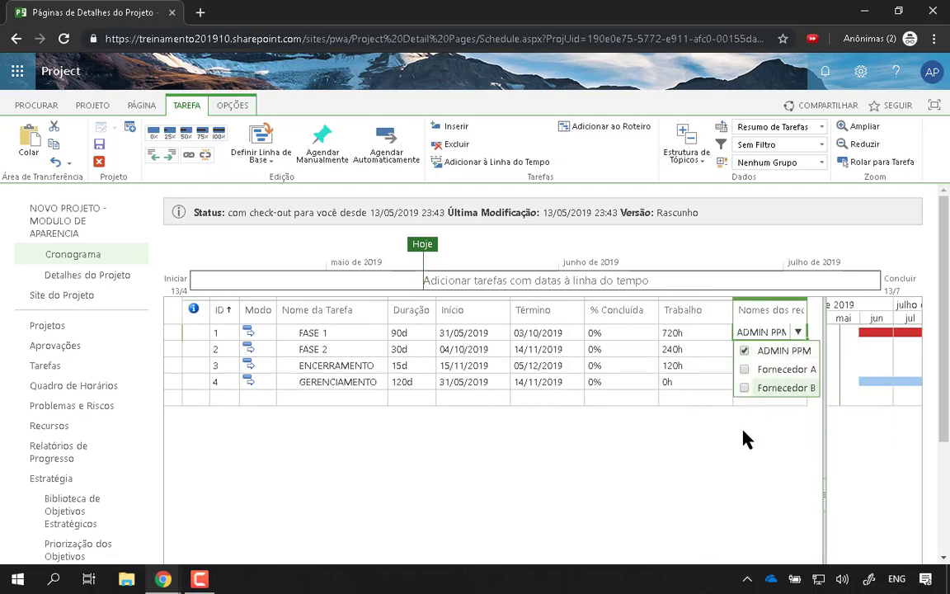
click(768, 349)
click(798, 349)
click(798, 349)
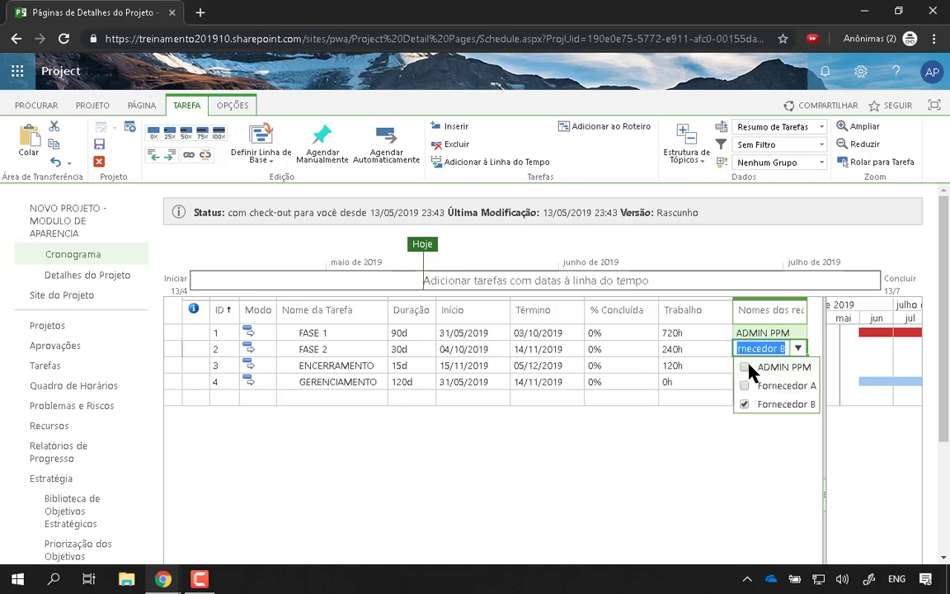
click(747, 367)
click(746, 400)
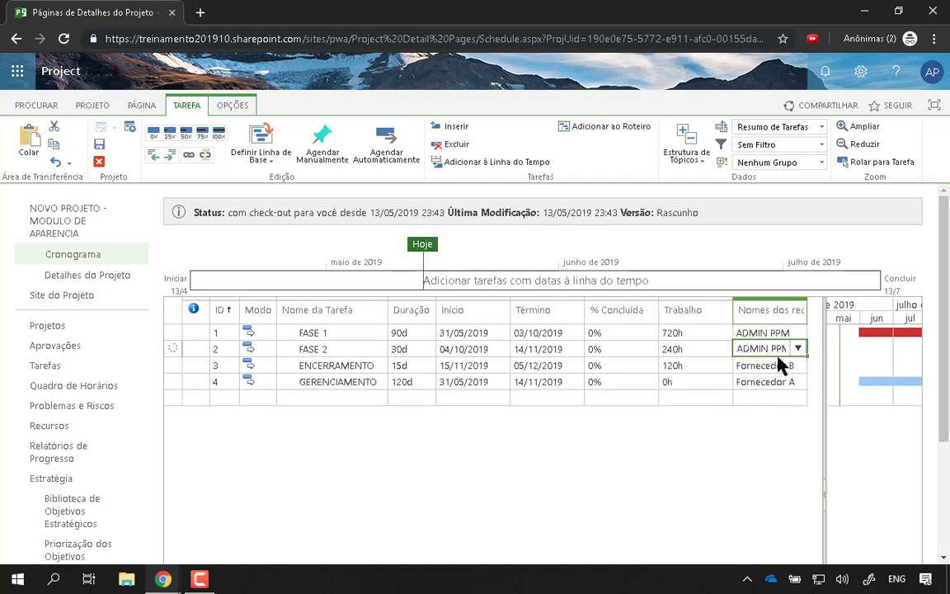
Step: Make ADMIN PPM the only resource on ENCERRAMENTO and GERENCIAMENTO, removing Fornecedor B and Fornecedor A respectively
click(780, 365)
click(798, 366)
click(745, 383)
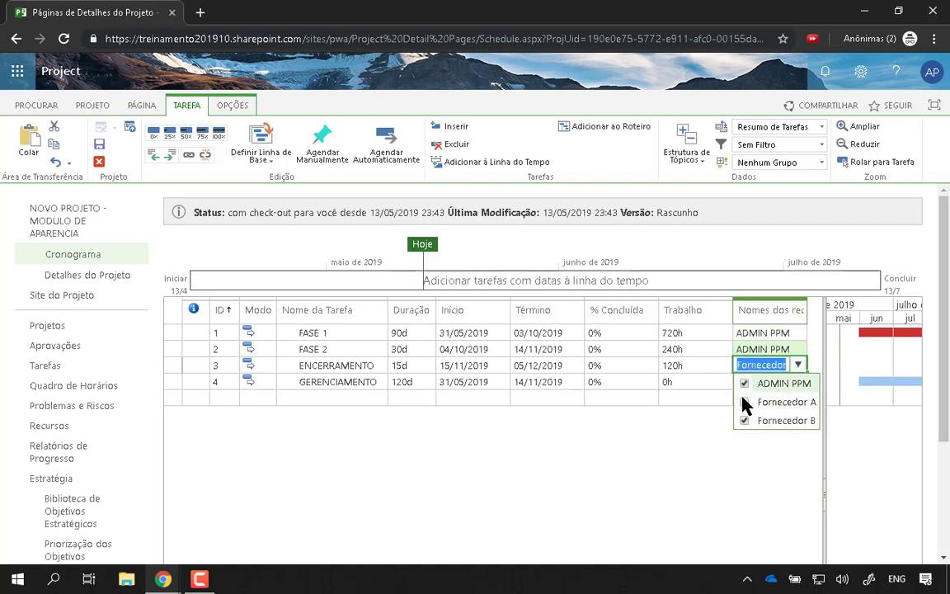
click(745, 421)
click(788, 381)
click(790, 381)
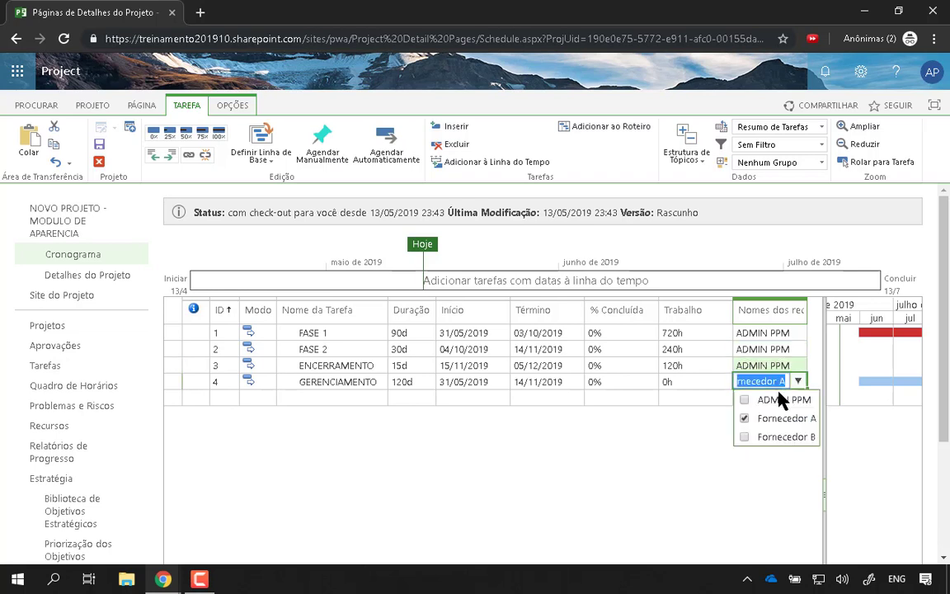
click(745, 400)
click(745, 418)
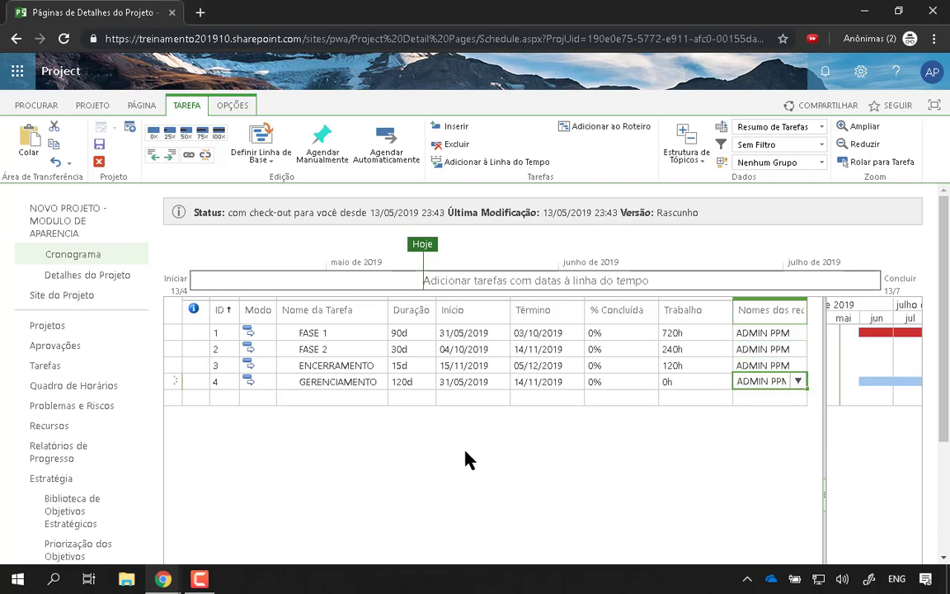
Step: Save and publish the updated project schedule, closing the project with the Fazer check-in option
click(99, 149)
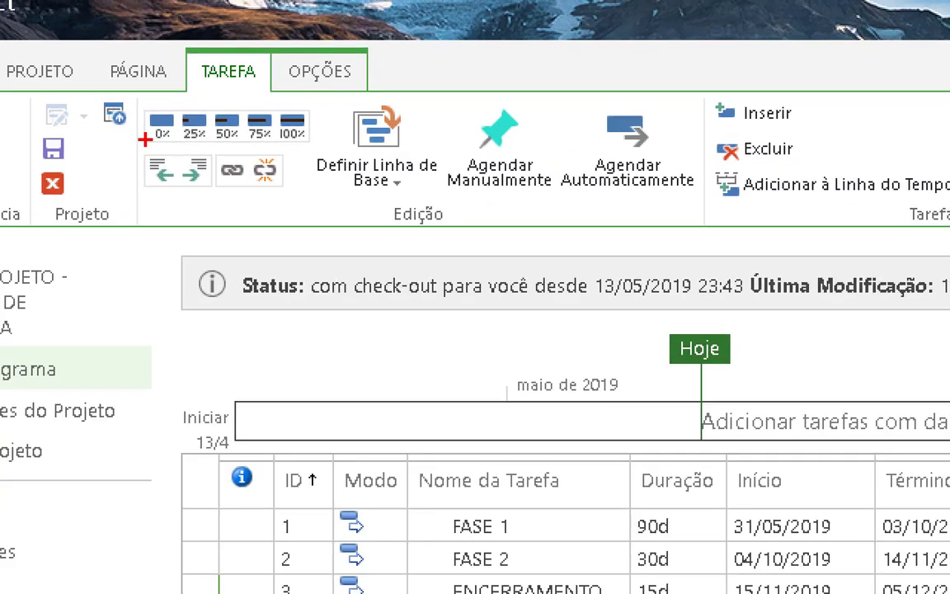
mouse_move(123, 113)
mouse_down()
mouse_move(105, 146)
mouse_move(115, 81)
mouse_up()
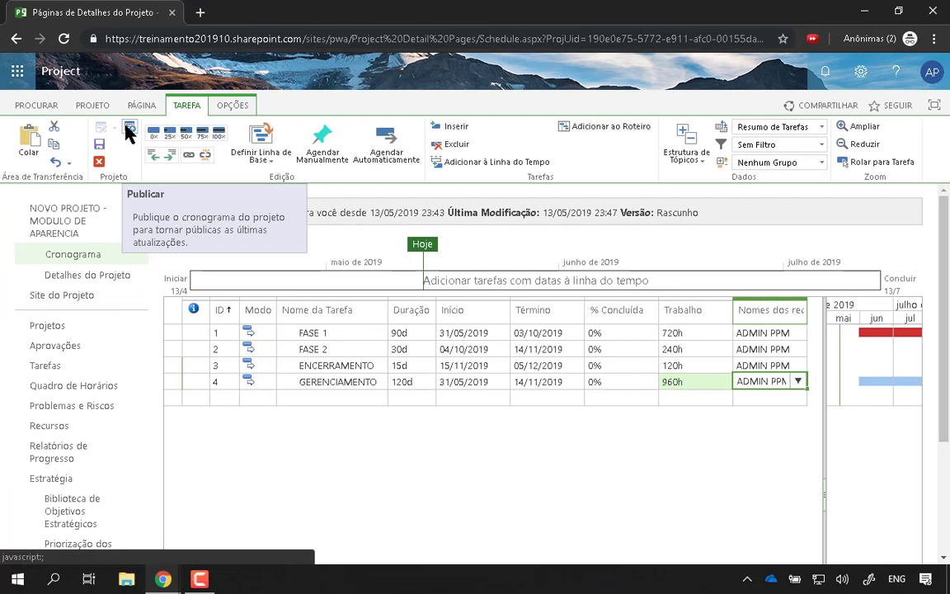
click(126, 128)
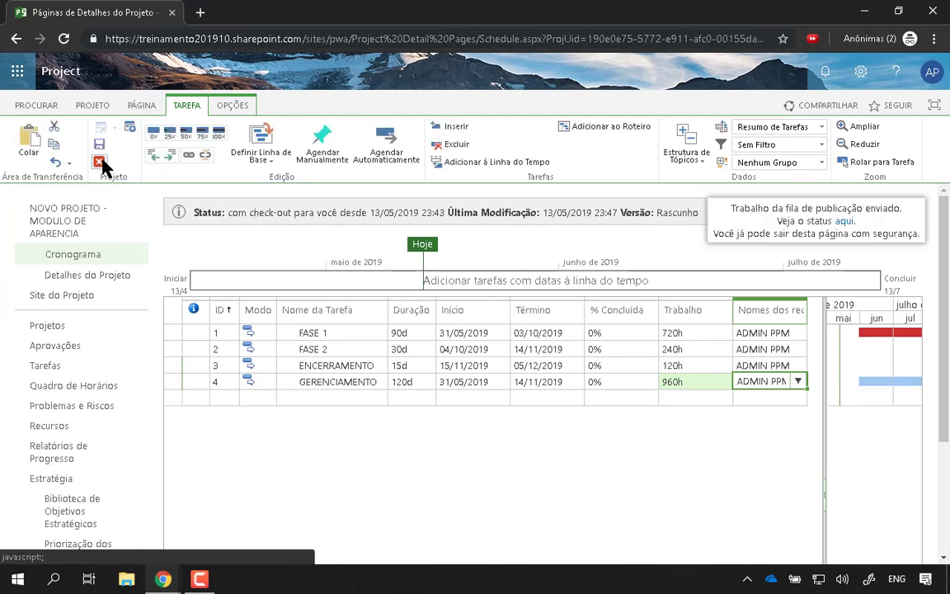
click(99, 162)
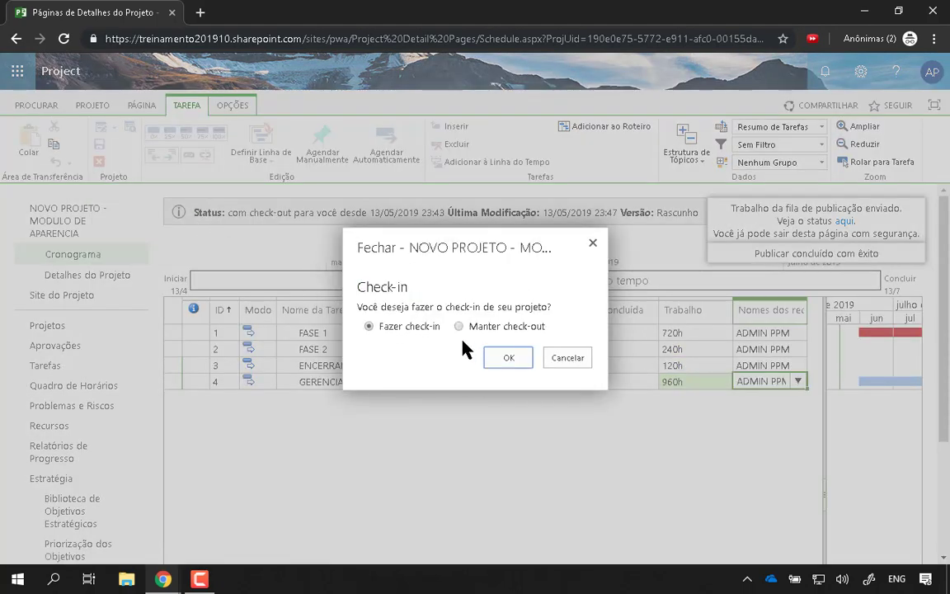
click(499, 354)
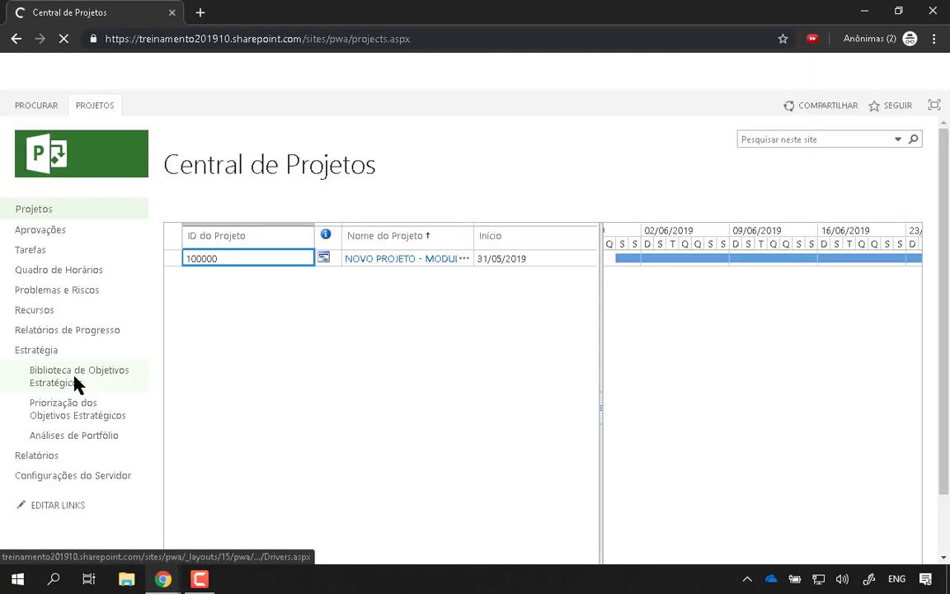
Step: Open the Quadro de Horários and widen its Nome do Projeto column
click(80, 275)
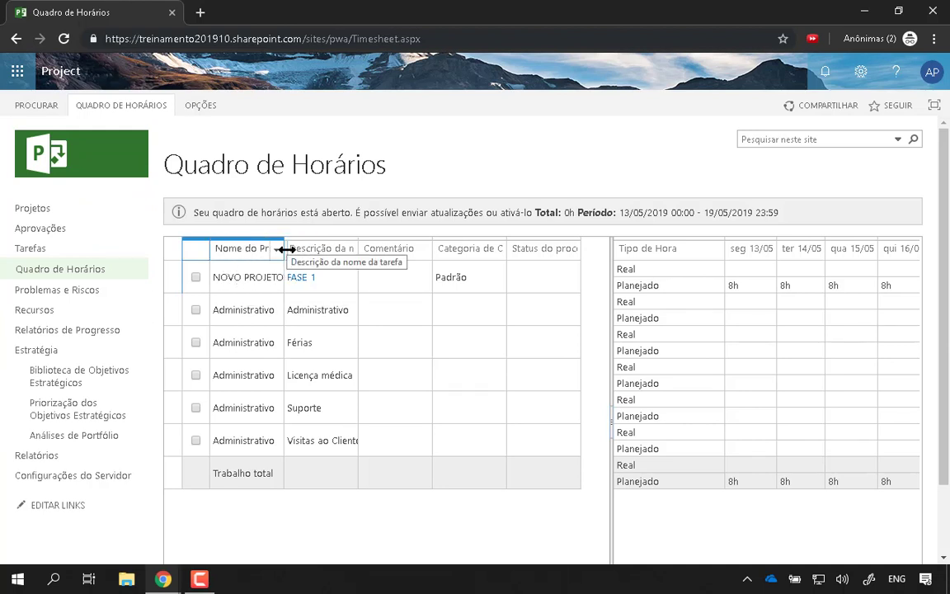
drag(283, 247, 323, 255)
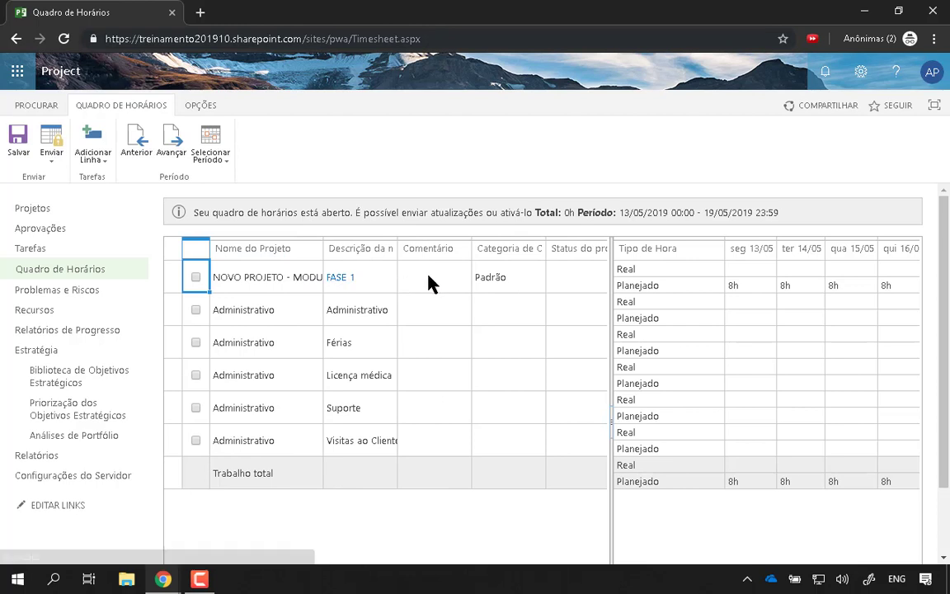
click(528, 283)
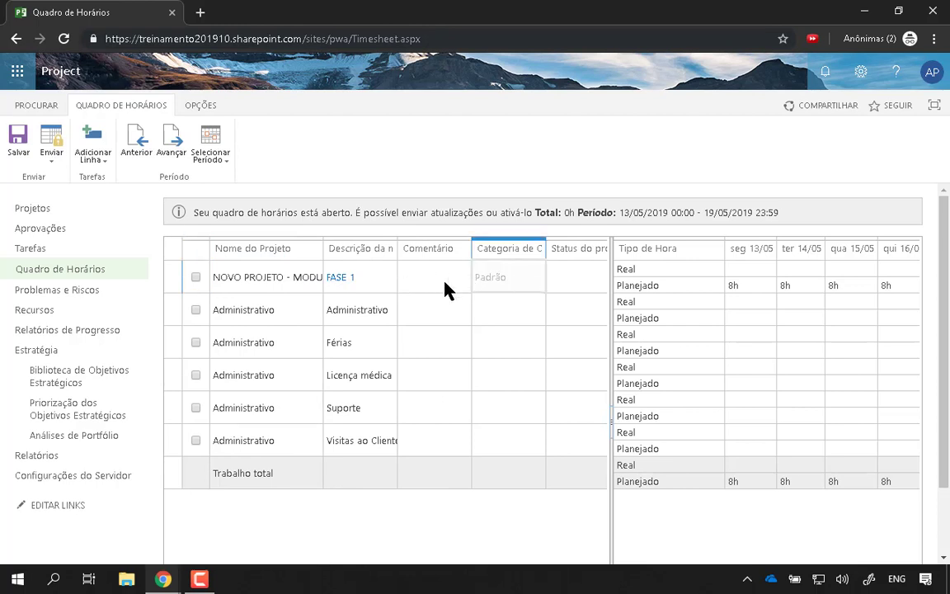
Step: Enter actual (Real) work for FASE 1: 4h on 13/05, 6h on 14/05 and 4h on 15/05
click(750, 269)
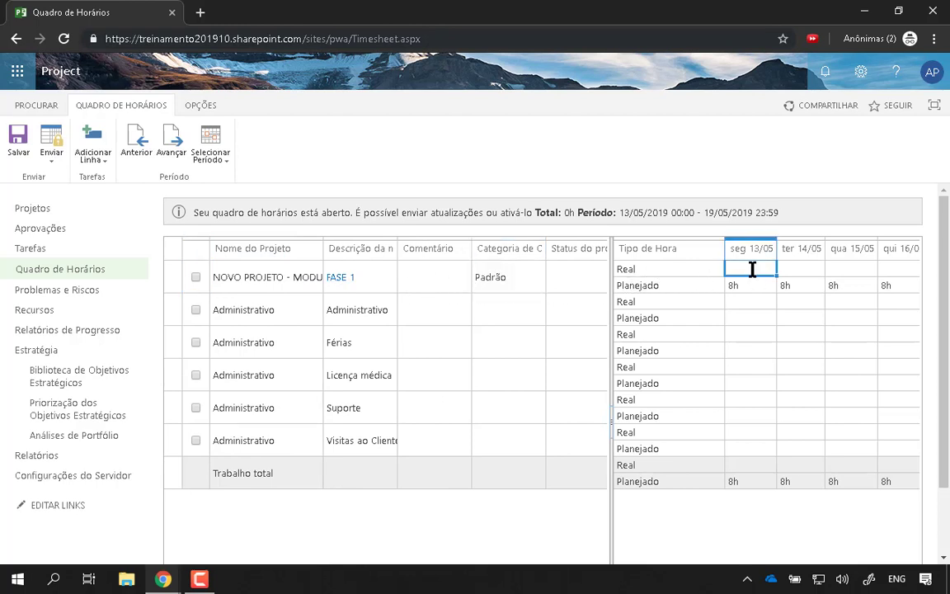
click(794, 270)
click(759, 268)
key(Tab)
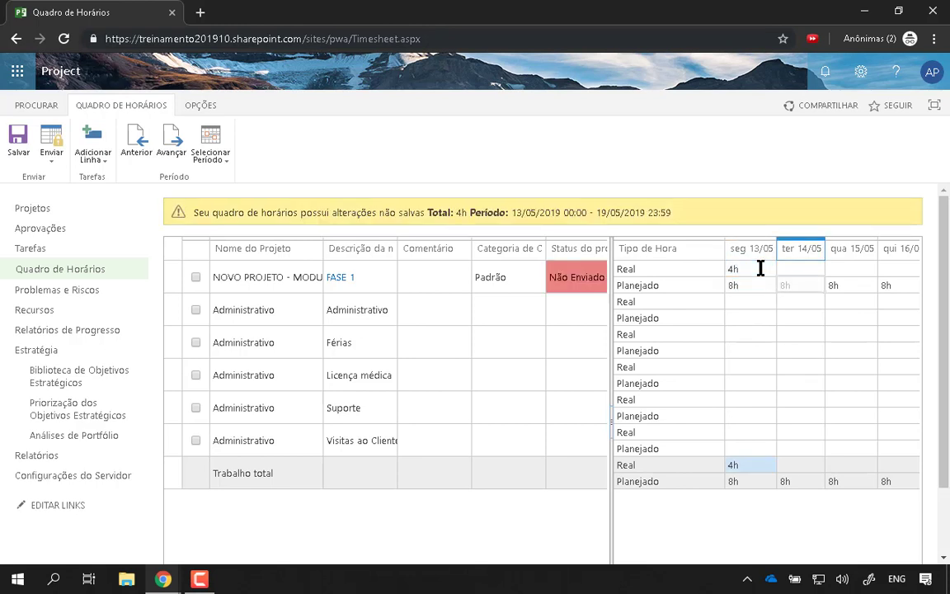
click(788, 270)
text(6h)
click(854, 269)
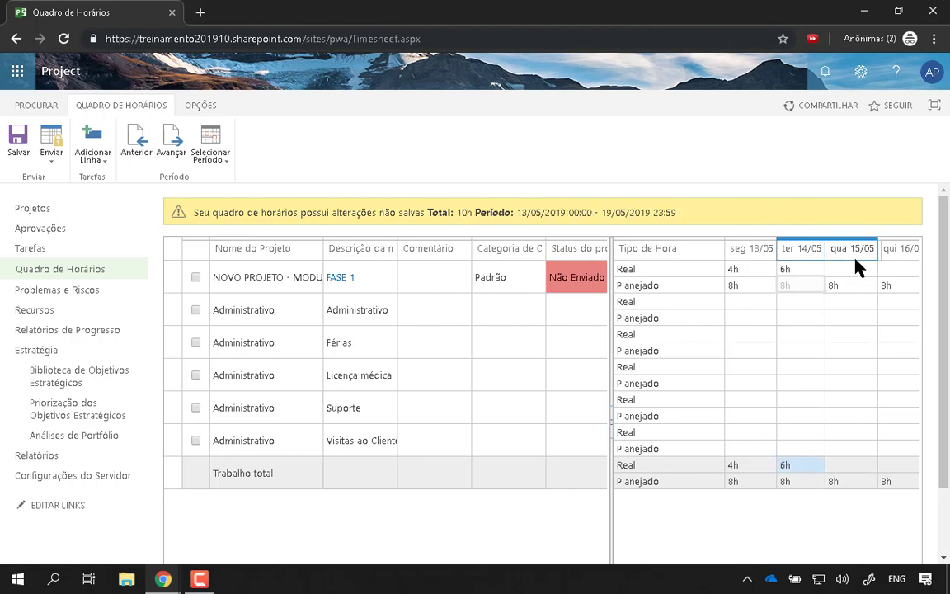
text(4)
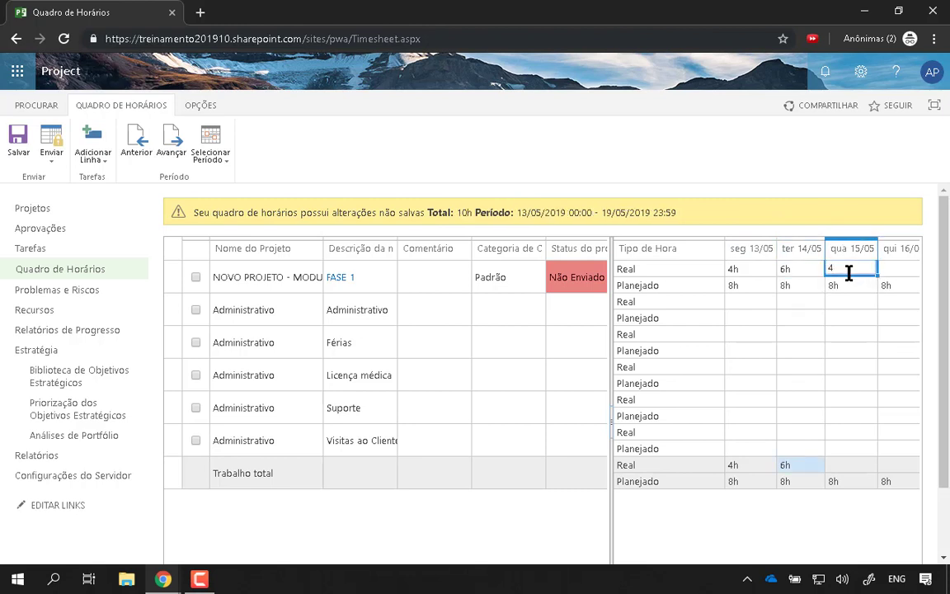
text(h)
key(Return)
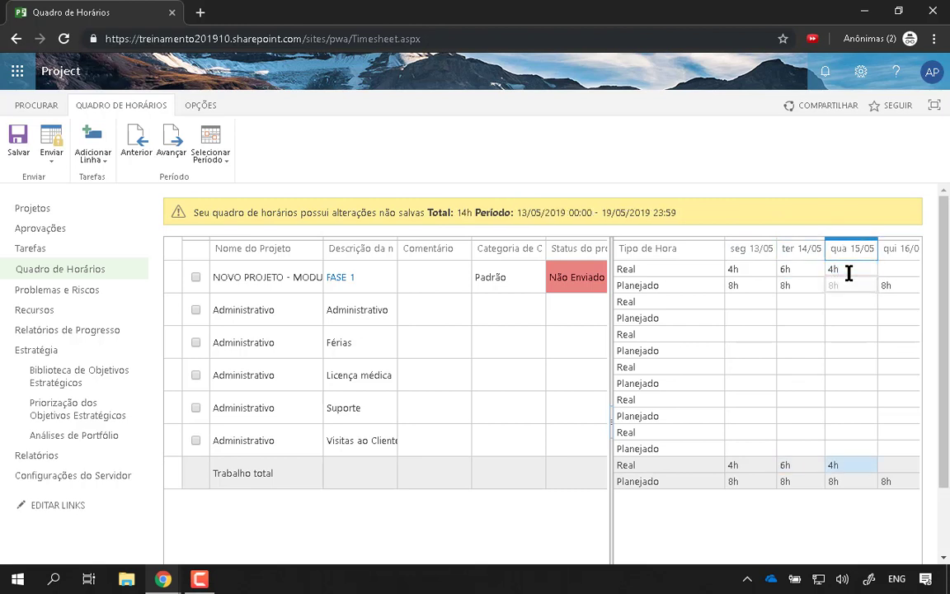
Step: Check the unsaved-changes status of the timesheet and save the hours entered for the period
drag(285, 212, 660, 237)
click(683, 230)
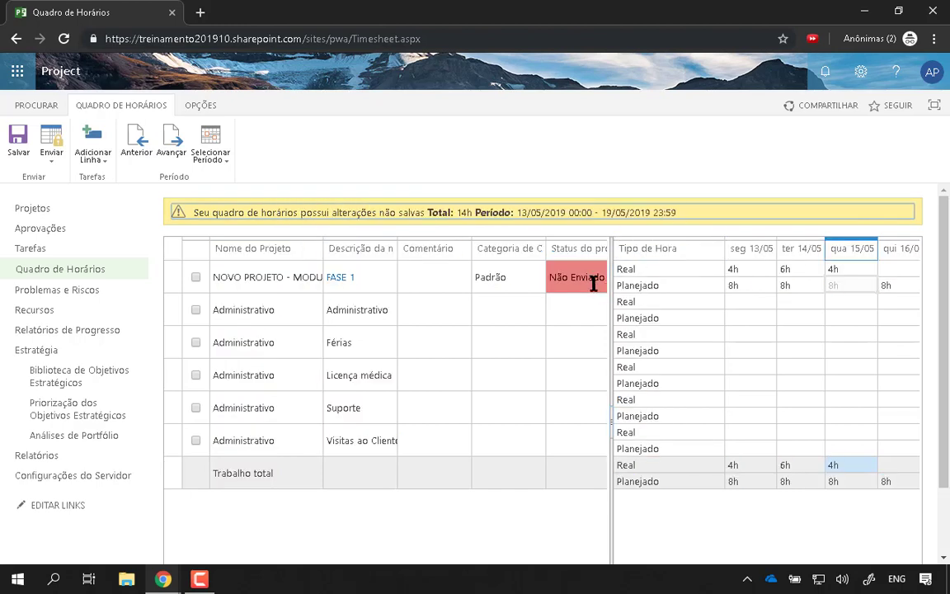
click(16, 158)
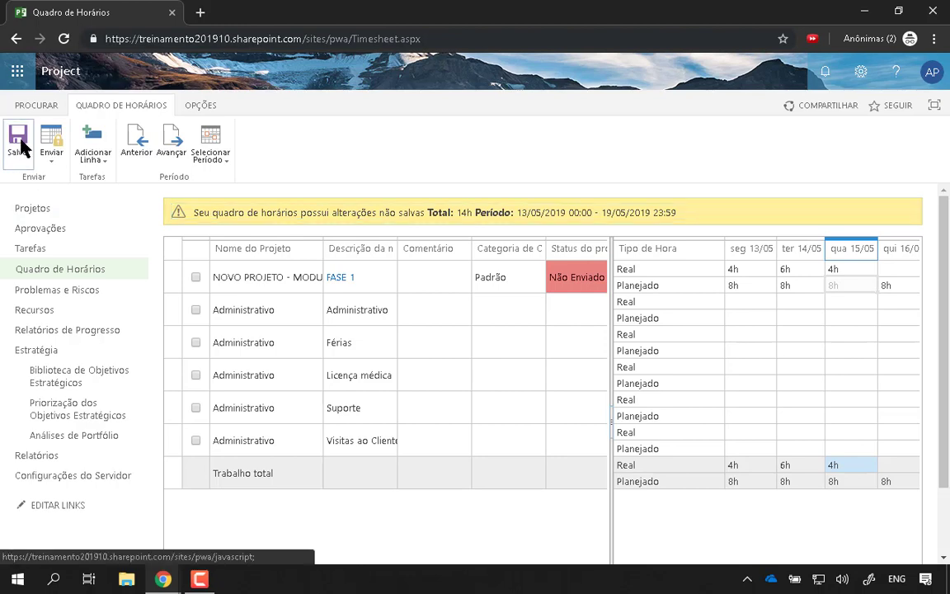
click(23, 147)
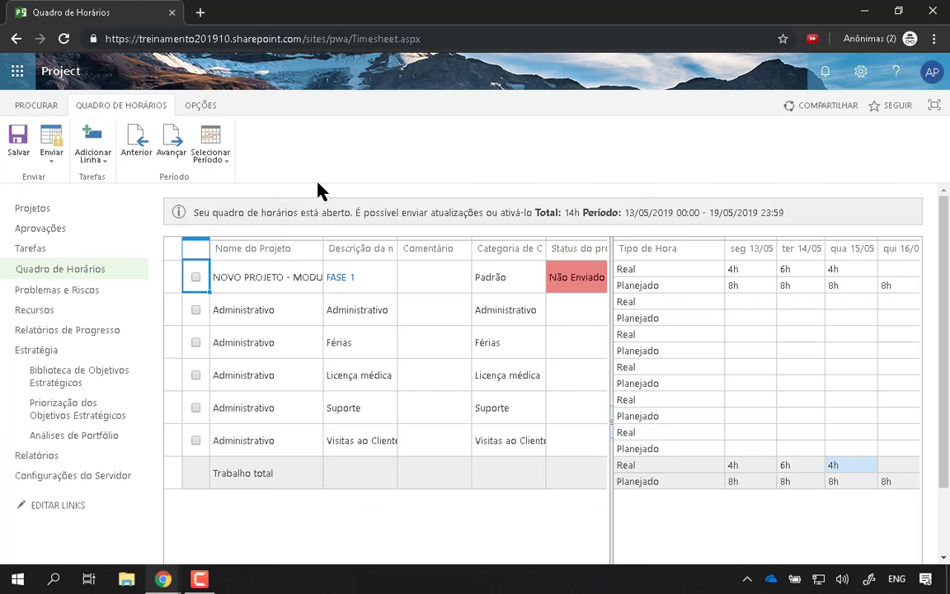
Step: Submit the final timesheet for approval with the comment "Chefe, segue a planilha de horas"
click(56, 156)
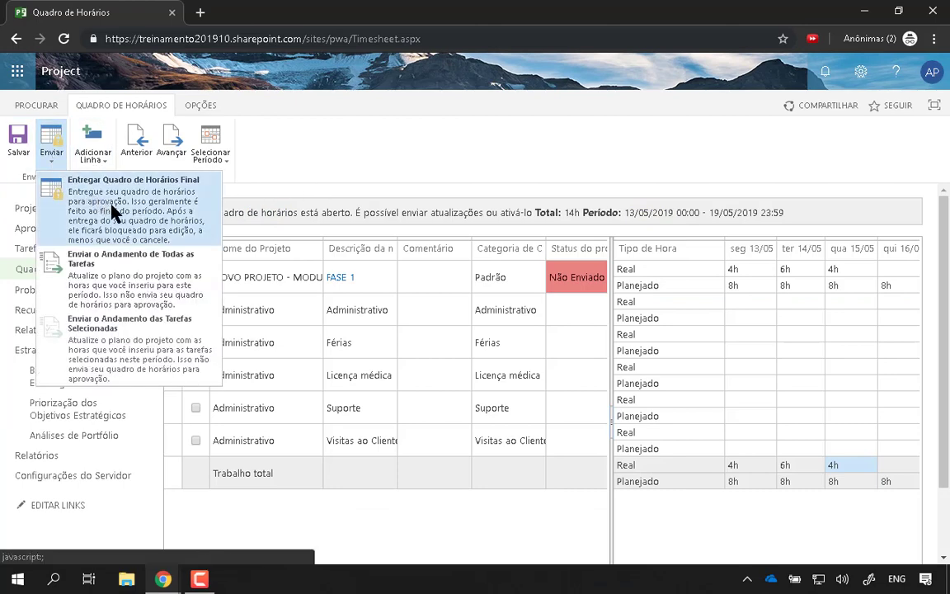
click(144, 221)
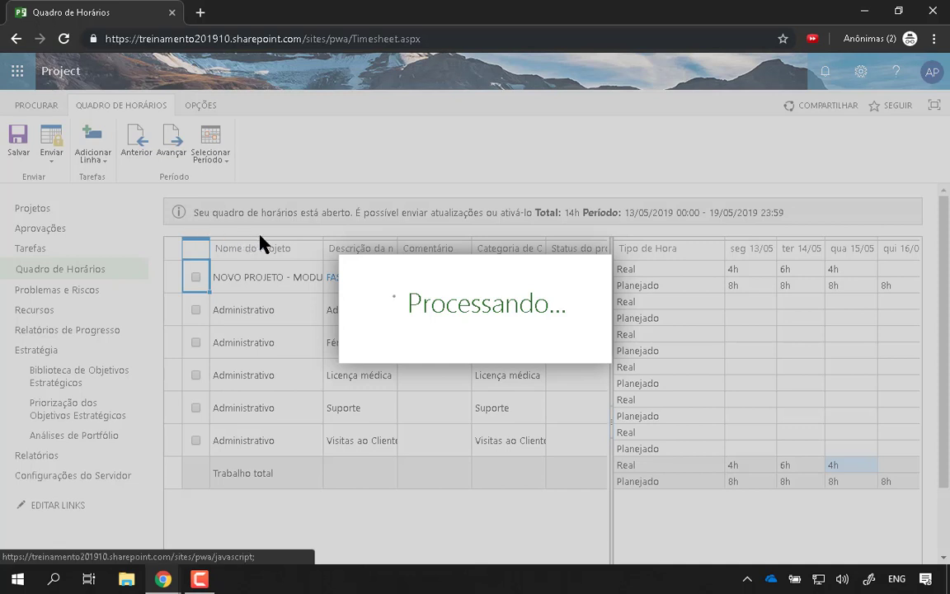
click(399, 310)
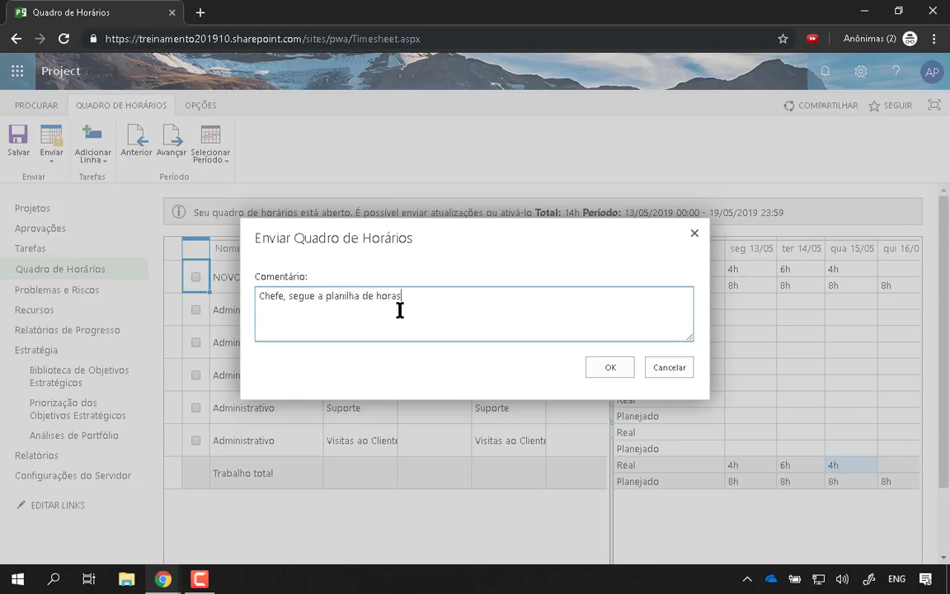
click(605, 371)
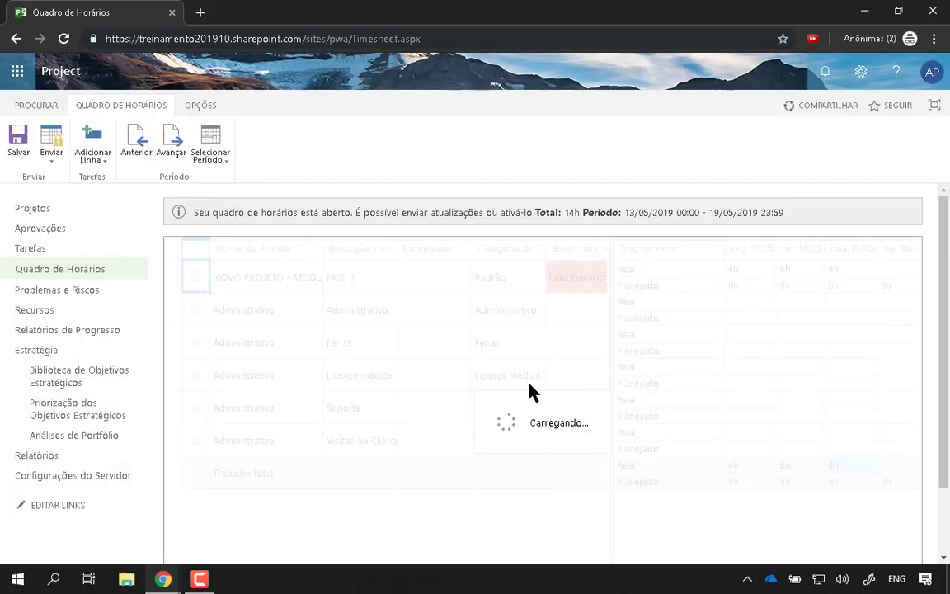
drag(234, 276, 476, 277)
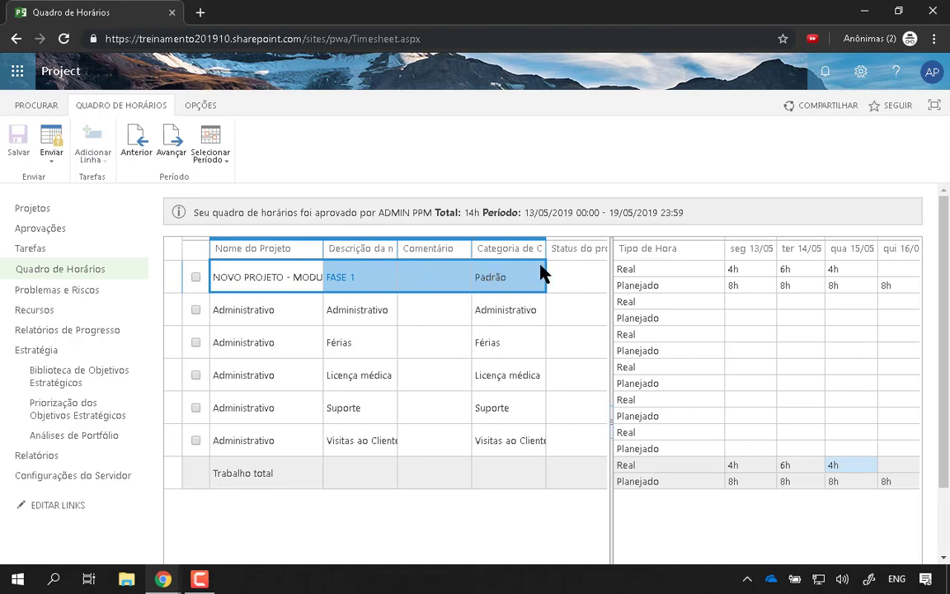
Step: Open the Tarefas page and widen the task name column and the table to review the assigned tasks
click(44, 250)
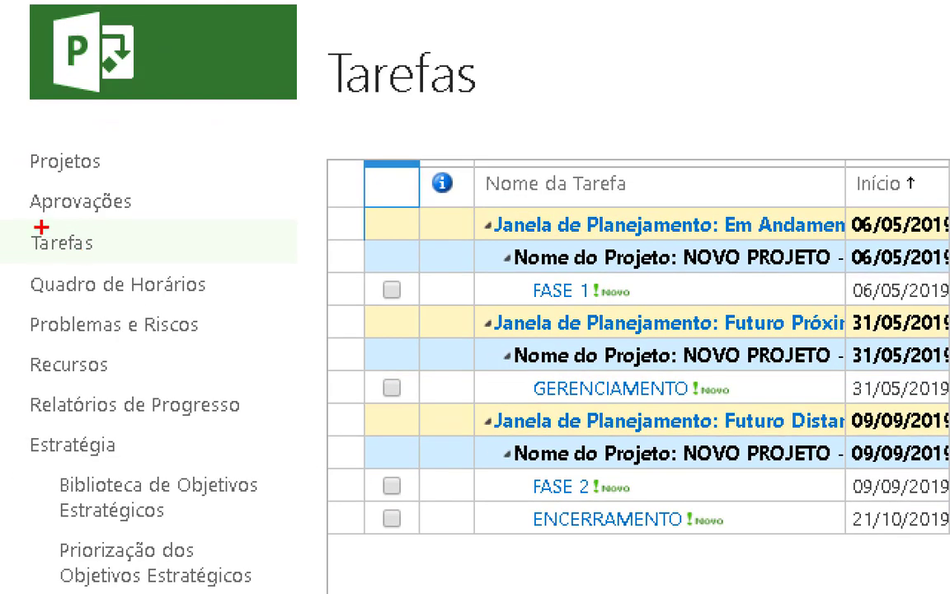
drag(20, 241, 43, 270)
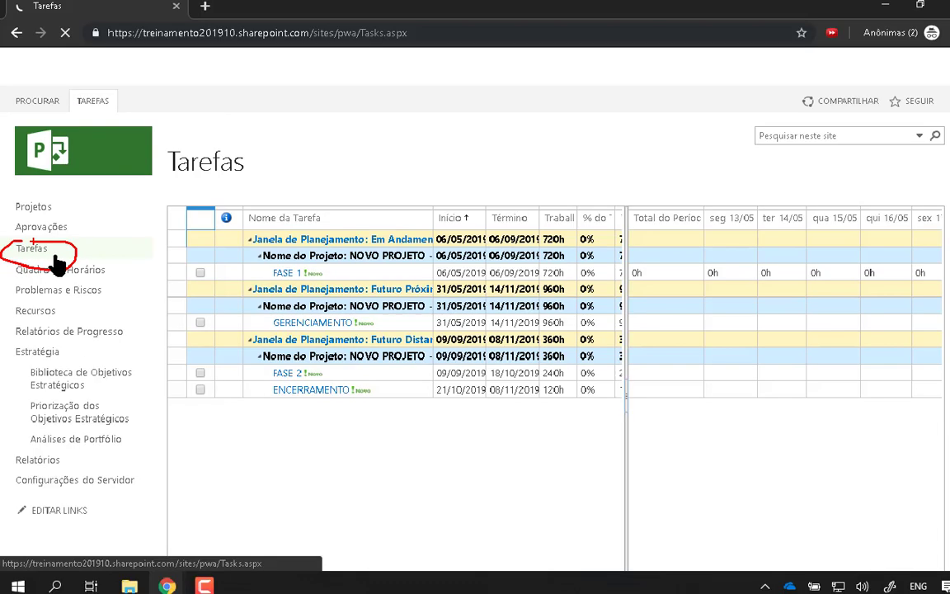
drag(422, 218, 514, 219)
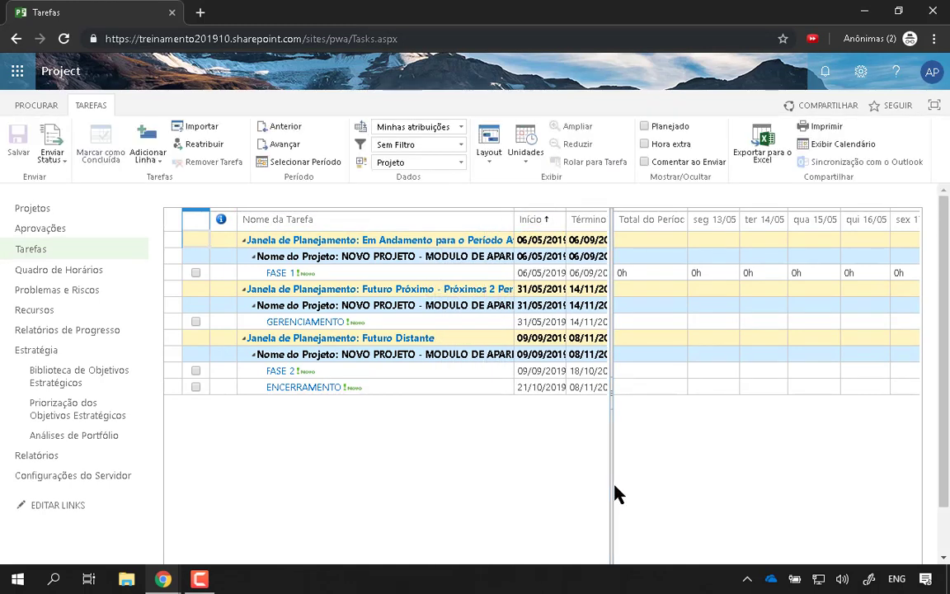
drag(620, 479, 685, 462)
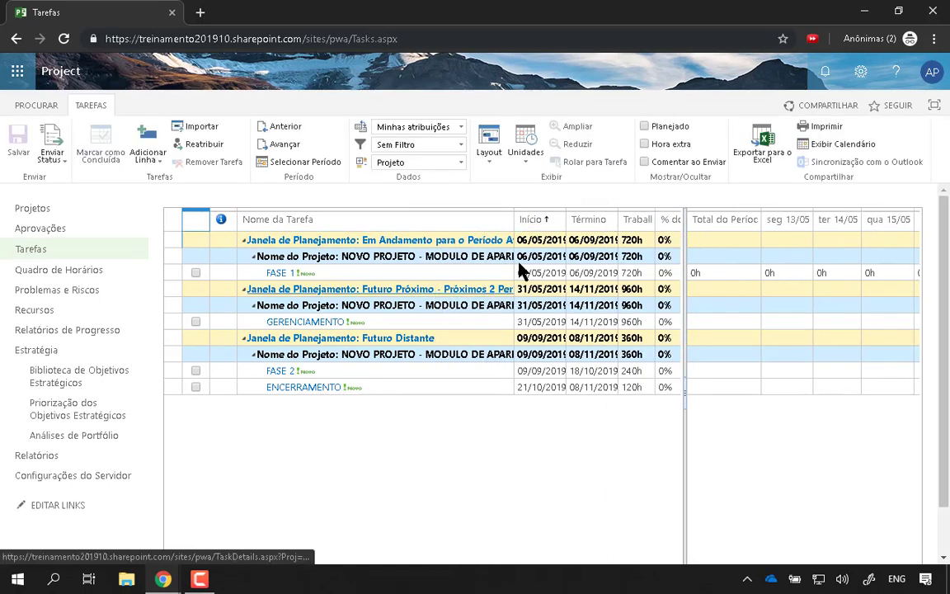
click(399, 255)
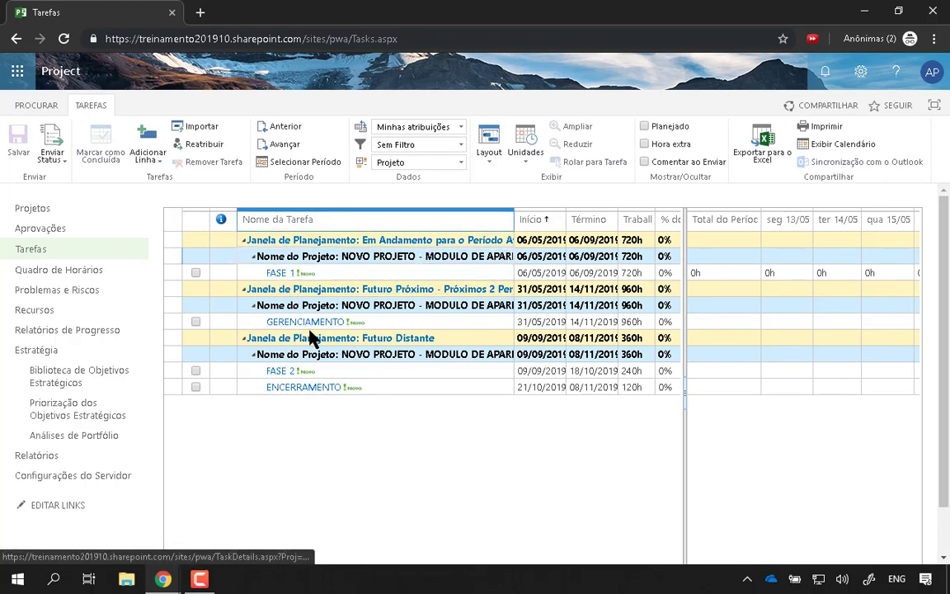
Step: Enlarge the daily hours grid of the assigned tasks and check the Enviar Status options
drag(685, 462, 532, 449)
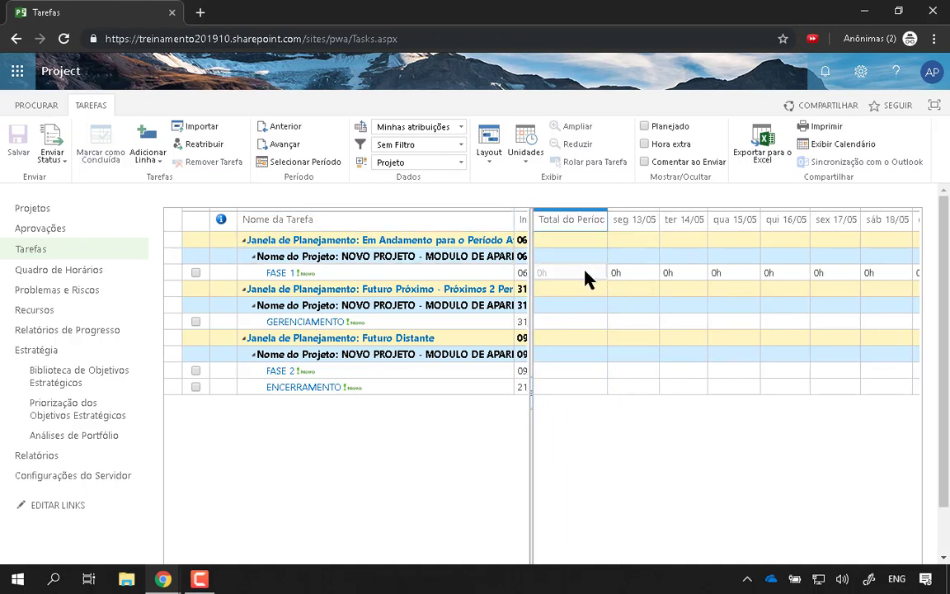
click(567, 324)
click(640, 274)
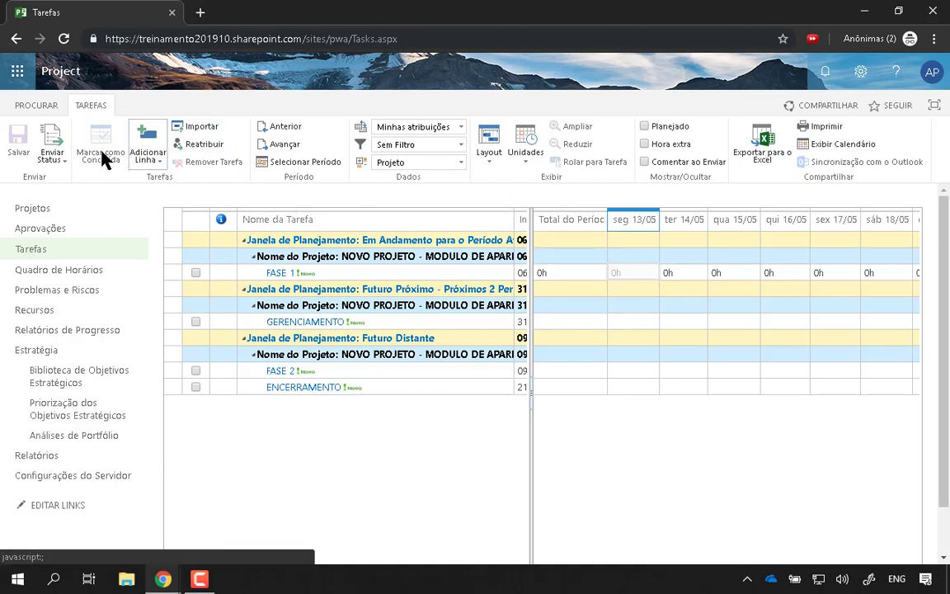
click(51, 157)
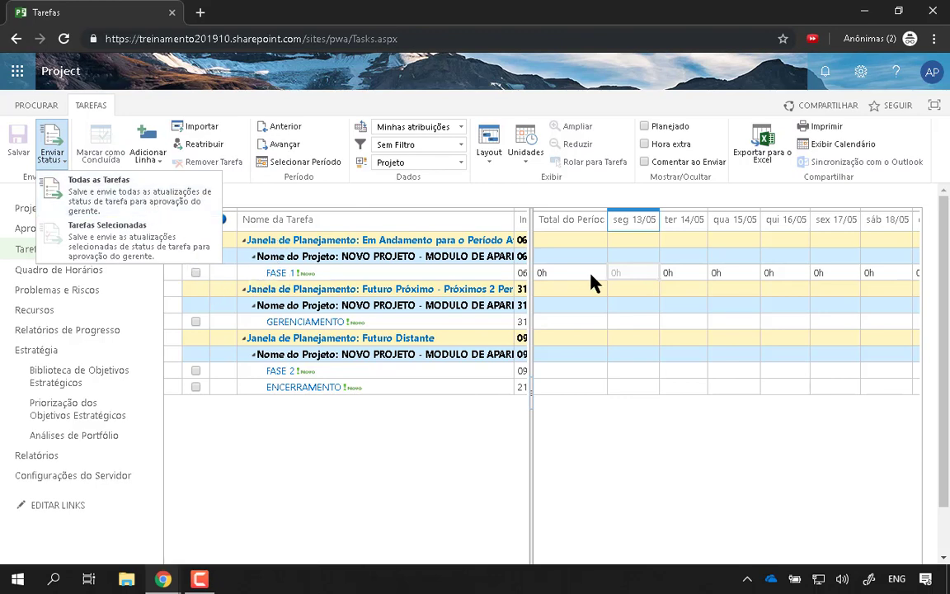
click(624, 277)
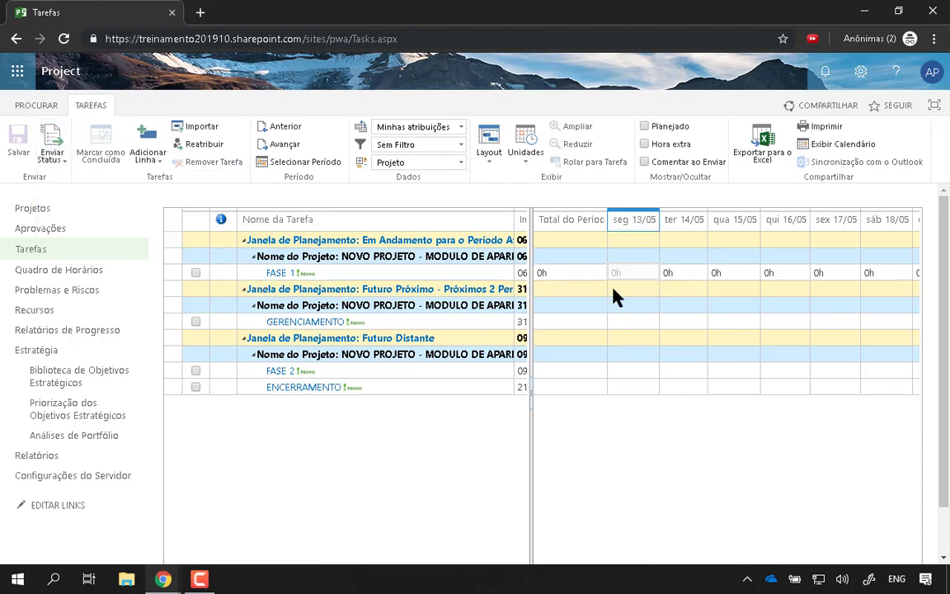
Step: Open the Configurações do PWA page
click(861, 72)
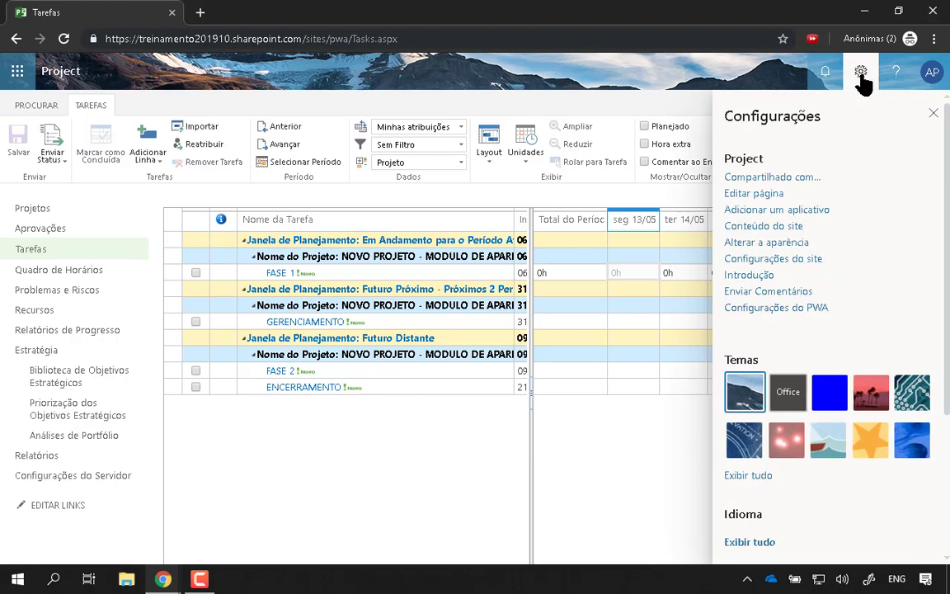
click(743, 308)
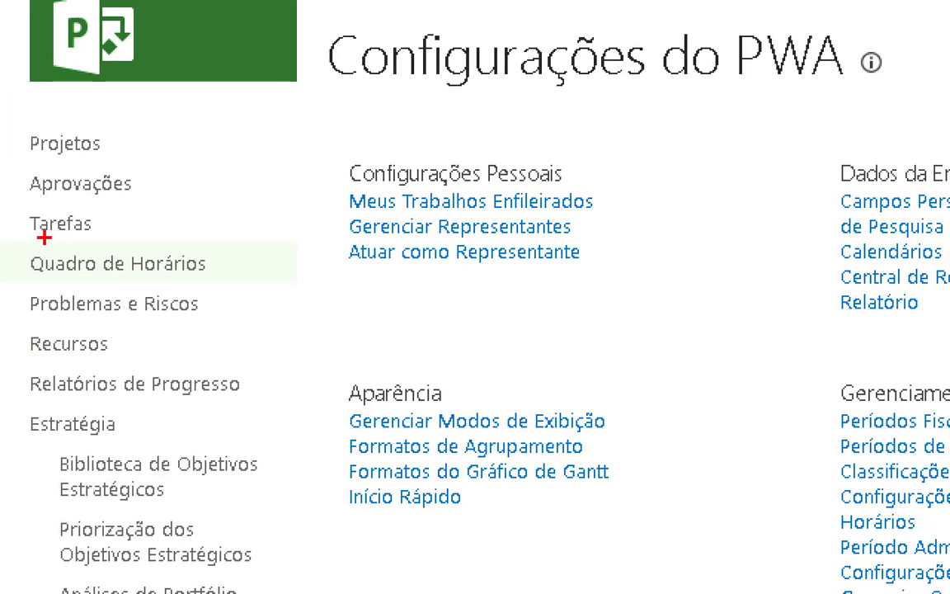
drag(17, 256, 62, 284)
mouse_move(124, 297)
mouse_down()
mouse_move(115, 241)
mouse_move(4, 220)
mouse_move(99, 243)
mouse_move(10, 207)
mouse_up()
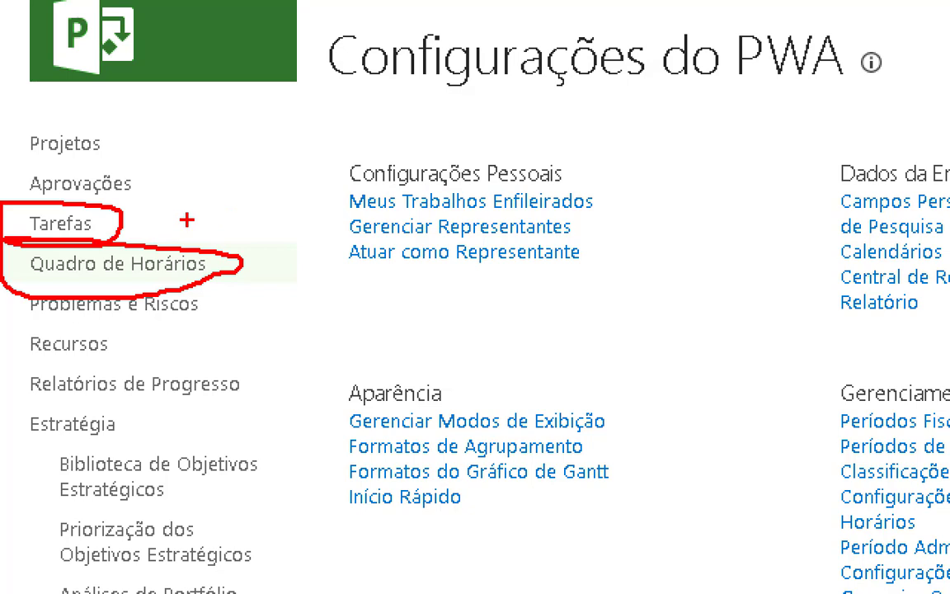
drag(150, 200, 262, 199)
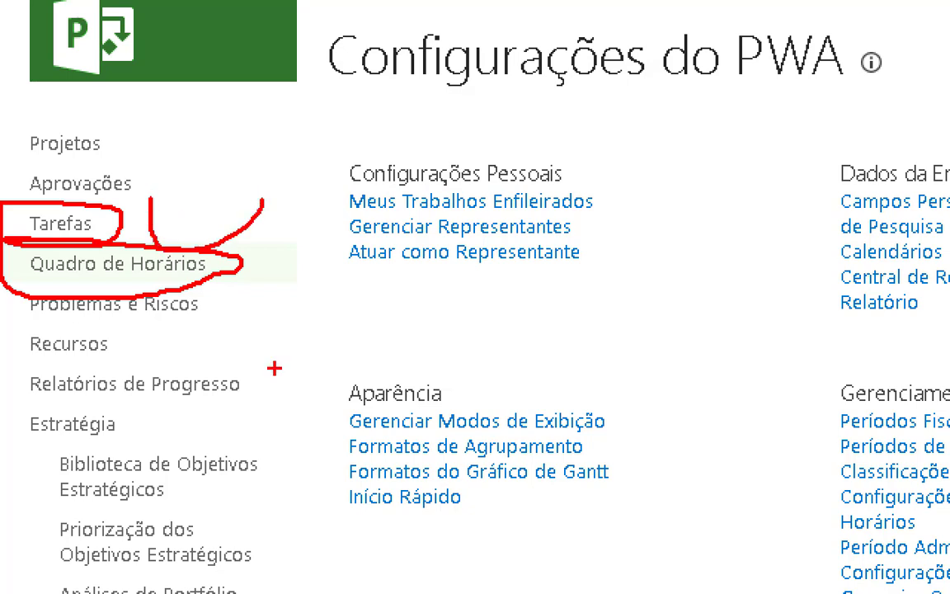